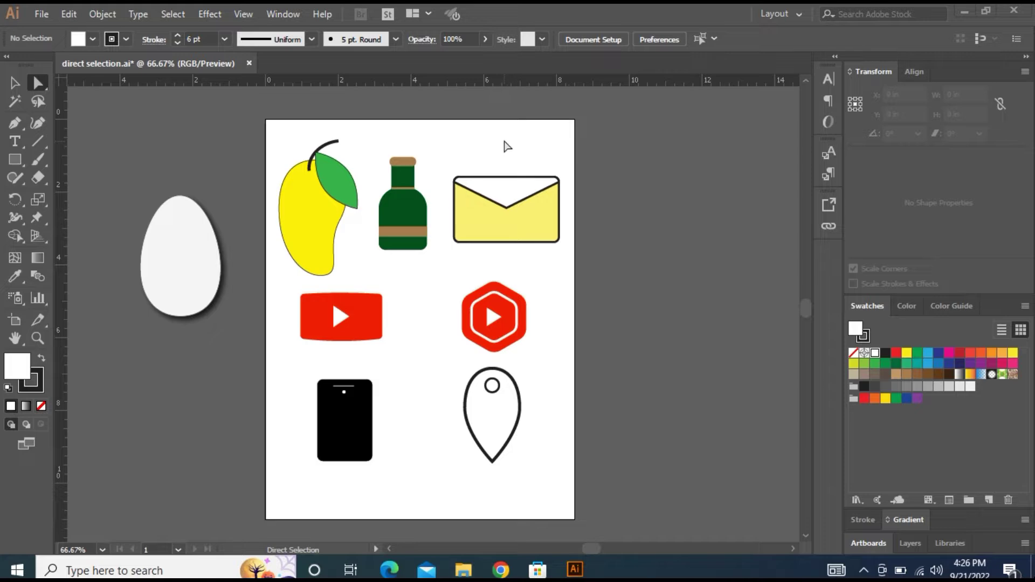
Create a new one-artboard Letter document, 612 x 792 pt in portrait orientation with CMYK color mode
{"action": "left_click", "coordinate": [43, 14]}
{"action": "key", "text": "Escape"}
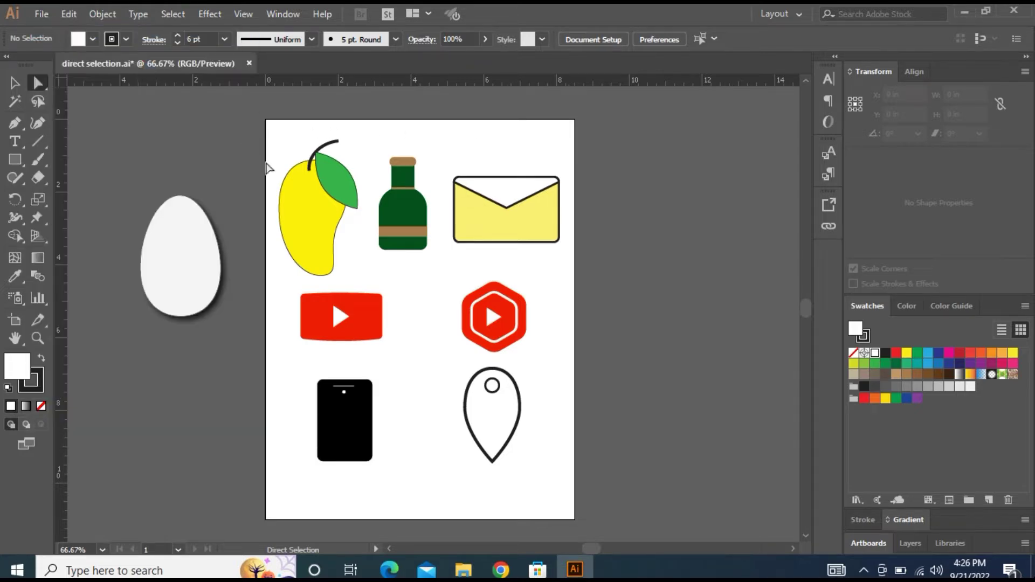
{"action": "key", "text": "ctrl+n"}
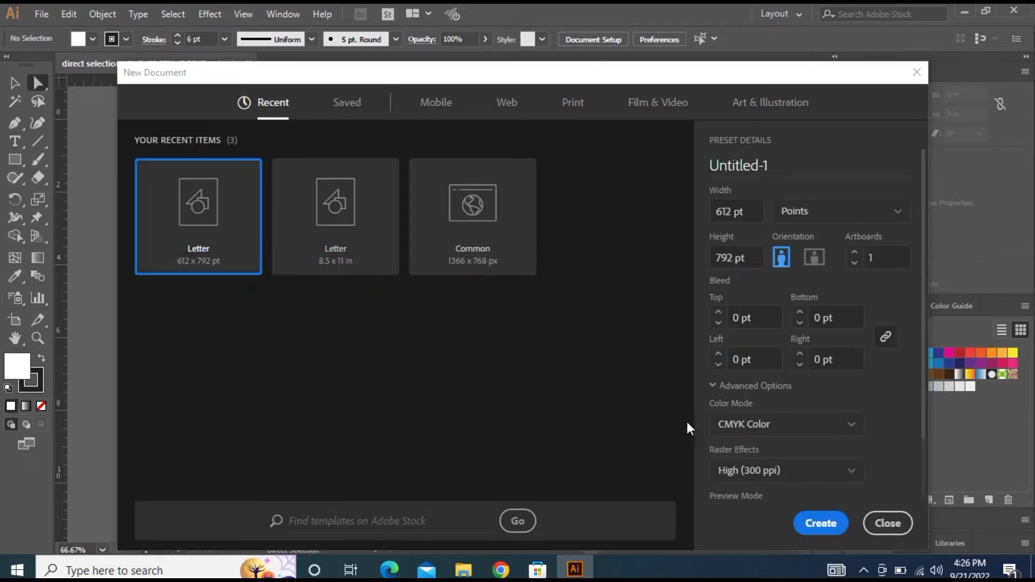
{"action": "left_click", "coordinate": [825, 526]}
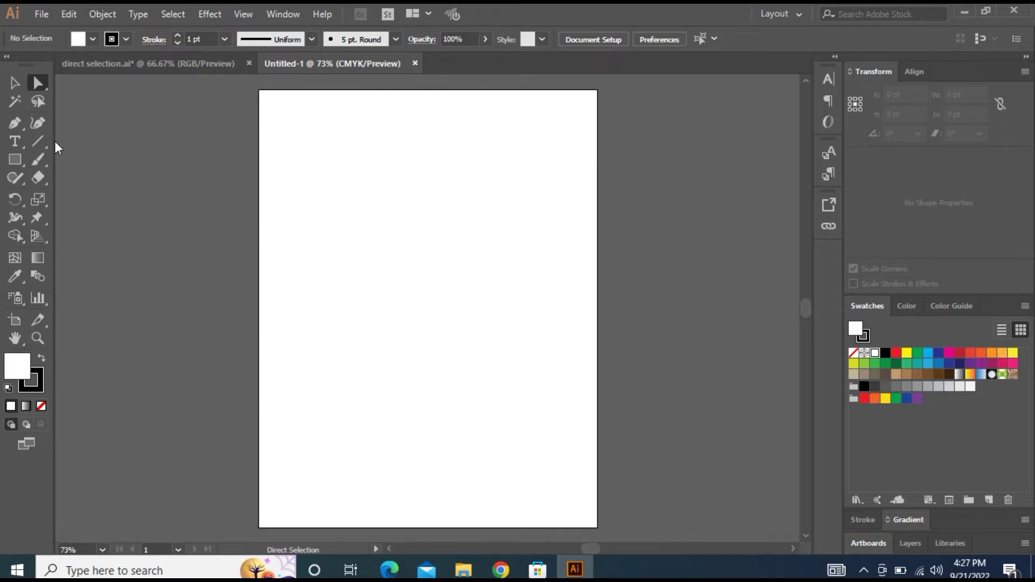
Draw a rectangle about 399 x 193 pt in the upper half of the artboard and select the whole shape
{"action": "left_click", "coordinate": [16, 160]}
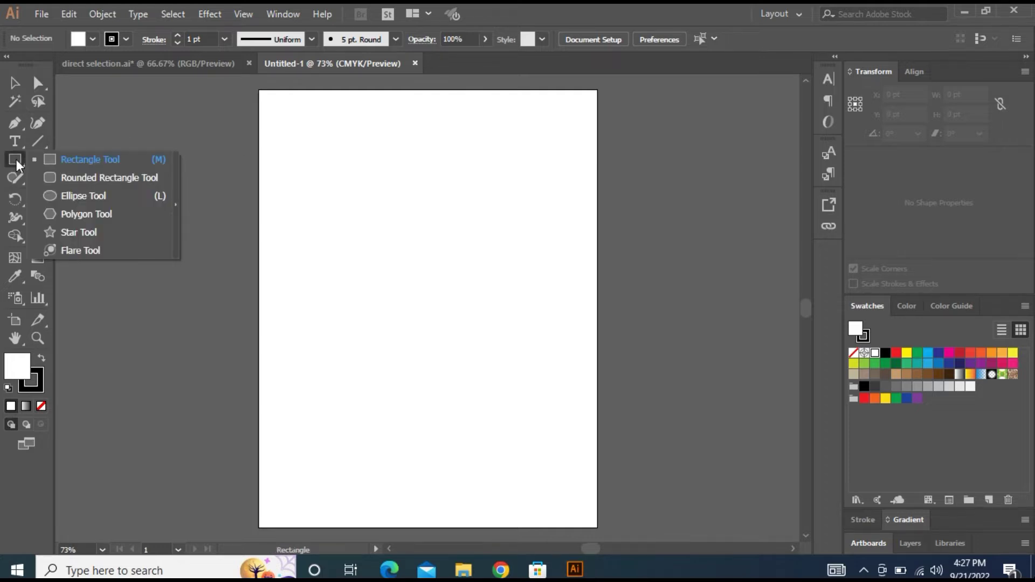
{"action": "left_click", "coordinate": [76, 160]}
{"action": "left_click_drag", "start_coordinate": [322, 179], "coordinate": [542, 285]}
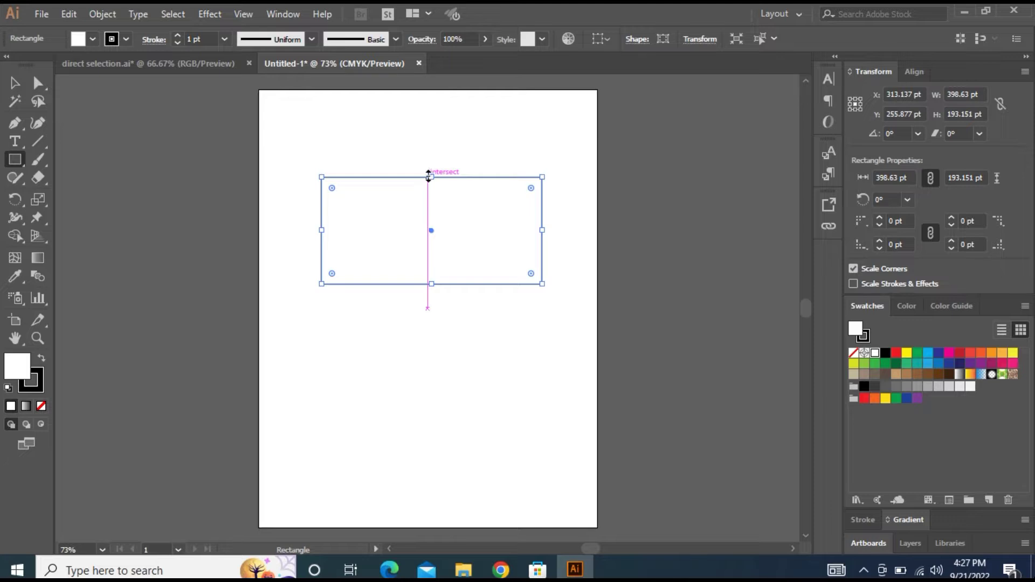
{"action": "left_click", "coordinate": [16, 84]}
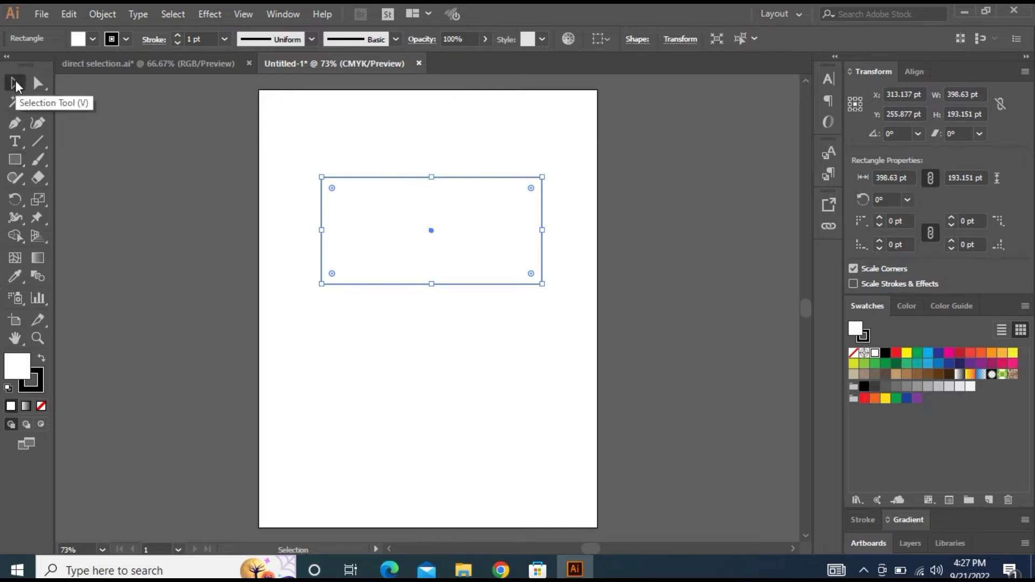
{"action": "left_click", "coordinate": [349, 306]}
{"action": "left_click", "coordinate": [417, 231]}
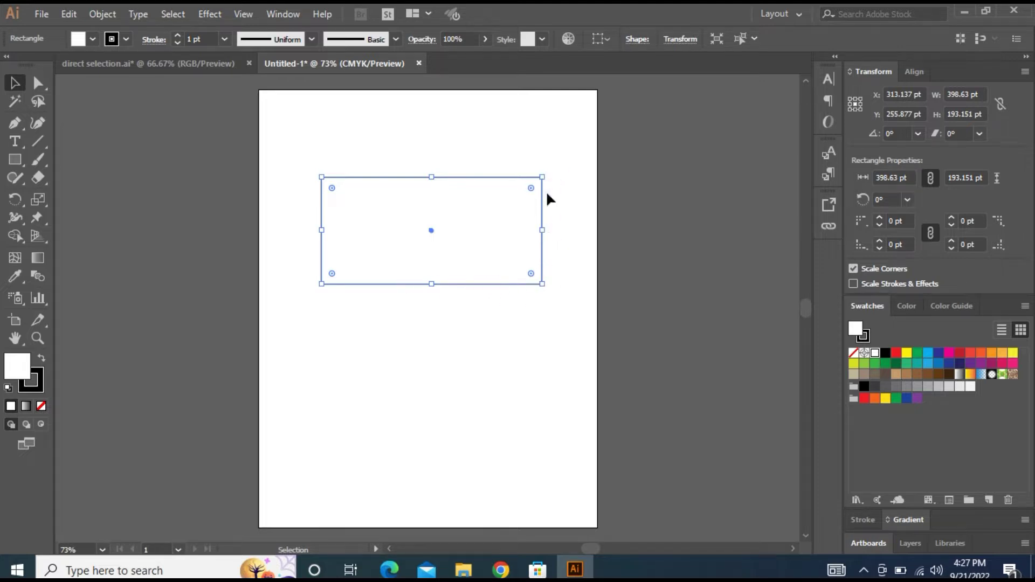
Move the rectangle's top-left anchor up to about Y 133 pt and its bottom-right anchor to about X 169, Y 176 pt, and delete the shape
{"action": "left_click", "coordinate": [37, 83]}
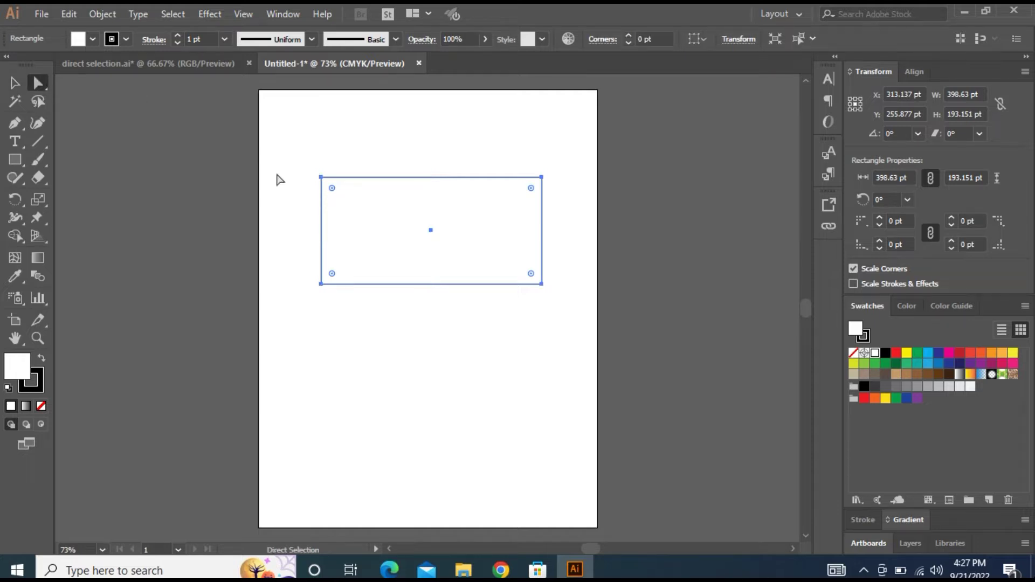
{"action": "left_click", "coordinate": [322, 178]}
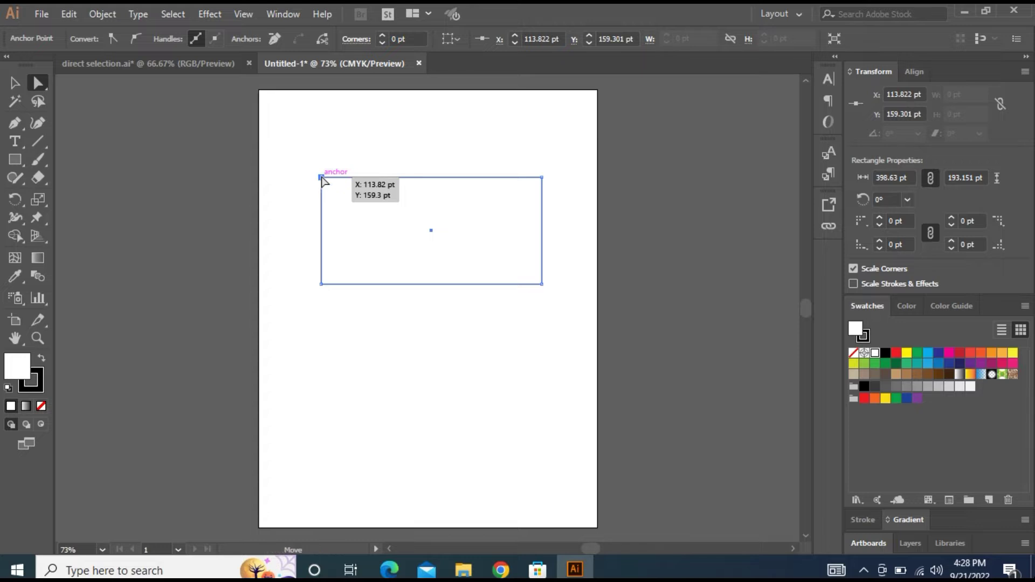
{"action": "mouse_move", "coordinate": [323, 178]}
{"action": "left_mouse_down"}
{"action": "mouse_move", "coordinate": [356, 214]}
{"action": "mouse_move", "coordinate": [321, 162]}
{"action": "left_mouse_up"}
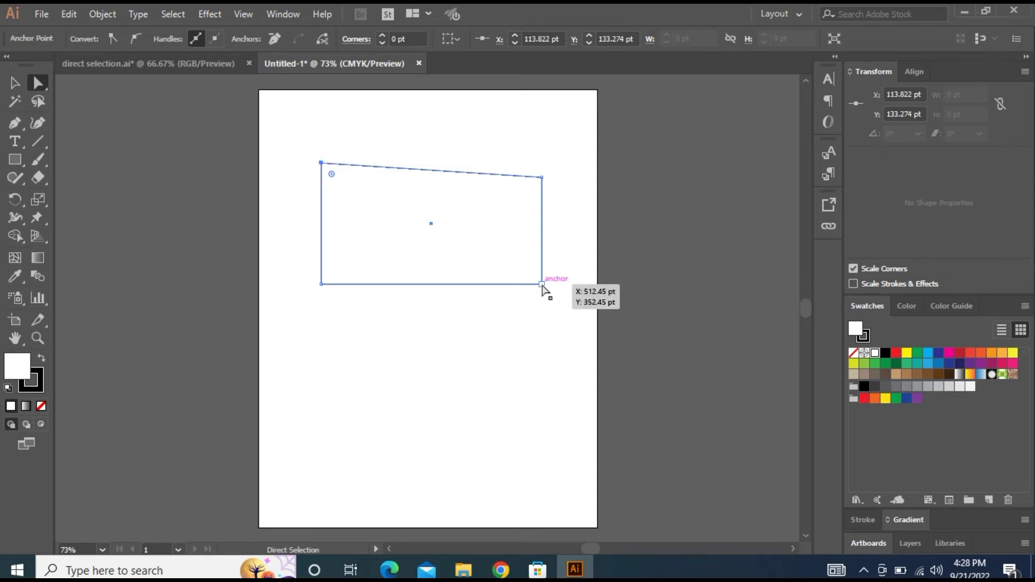
{"action": "left_click", "coordinate": [542, 284]}
{"action": "left_click_drag", "start_coordinate": [543, 284], "coordinate": [352, 186]}
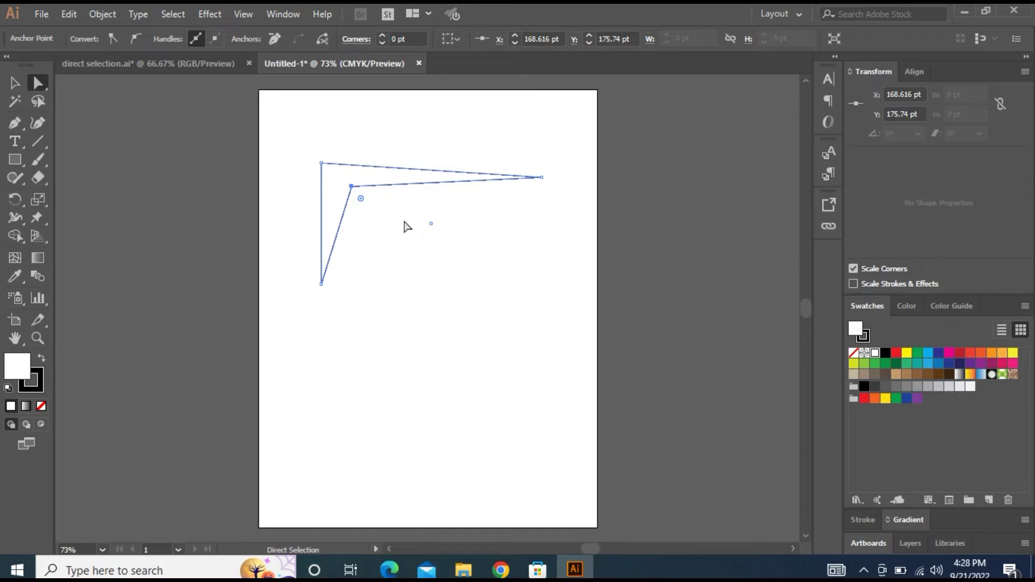
{"action": "key", "text": "Delete"}
{"action": "key", "text": "Delete"}
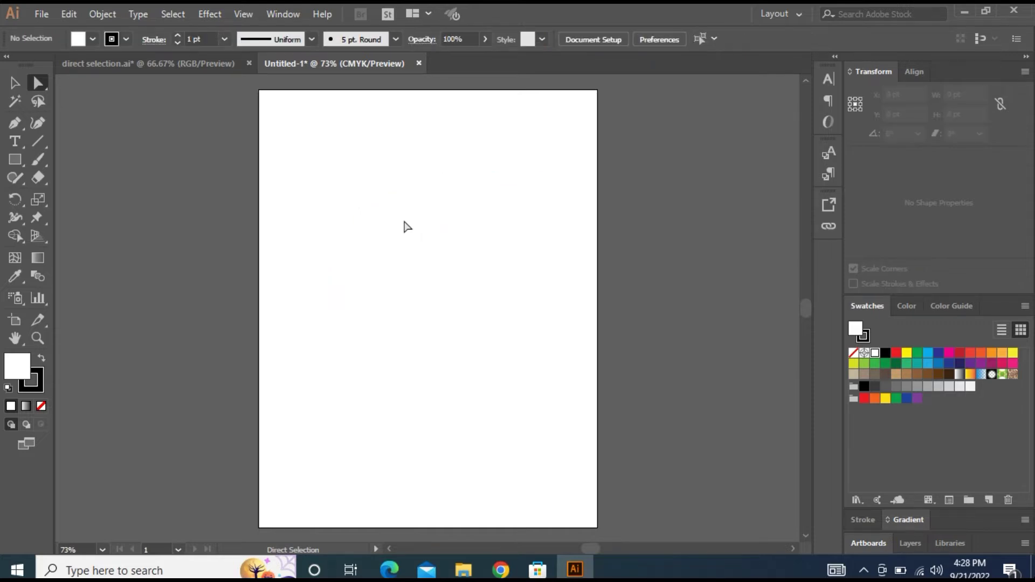
Draw a horizontal line segment about 405 pt long across the upper part of the artboard
{"action": "left_click", "coordinate": [36, 141]}
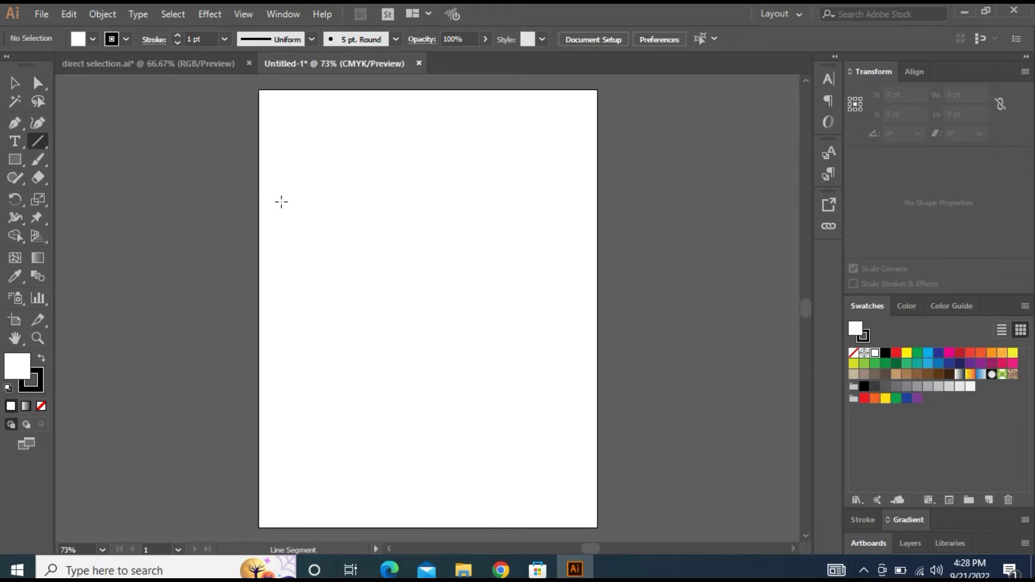
{"action": "left_click_drag", "start_coordinate": [334, 201], "coordinate": [559, 215]}
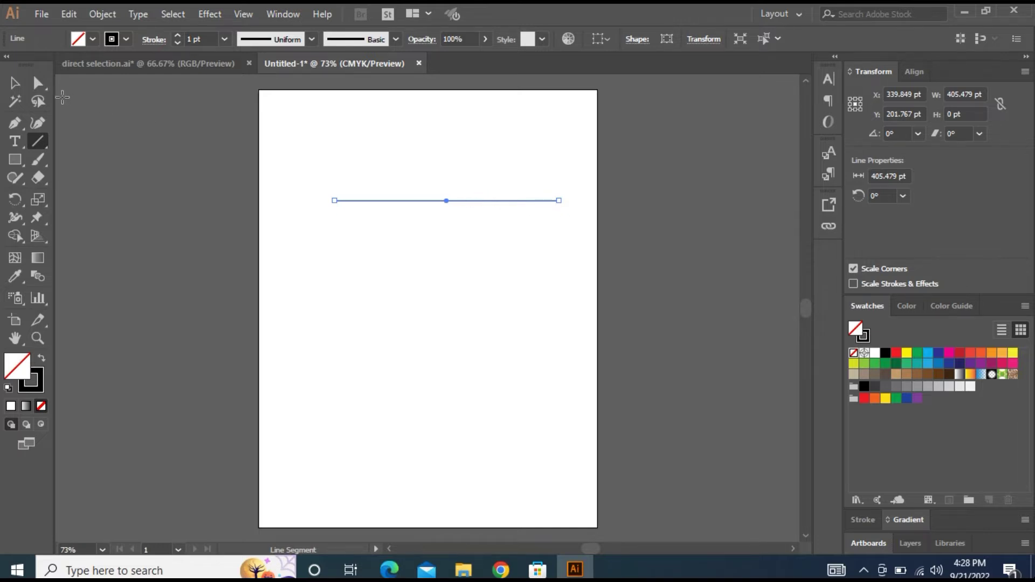
Move the line's left endpoint straight down to about Y 478 pt and its right endpoint to about X 247, Y 85 pt, and delete that upper endpoint
{"action": "left_click", "coordinate": [44, 85]}
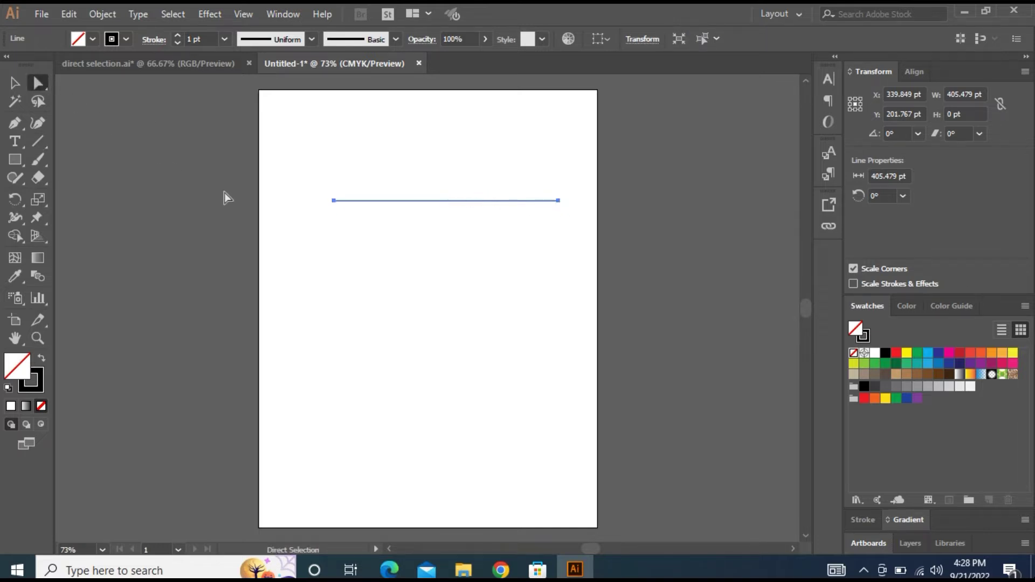
{"action": "left_click", "coordinate": [334, 200]}
{"action": "left_click_drag", "start_coordinate": [334, 202], "coordinate": [334, 354]}
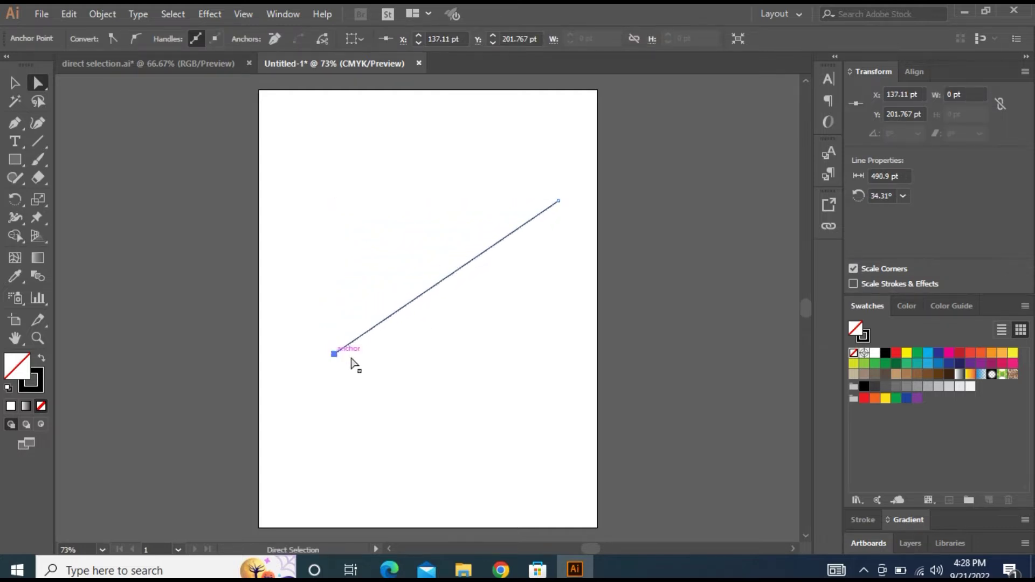
{"action": "left_click_drag", "start_coordinate": [558, 201], "coordinate": [394, 136]}
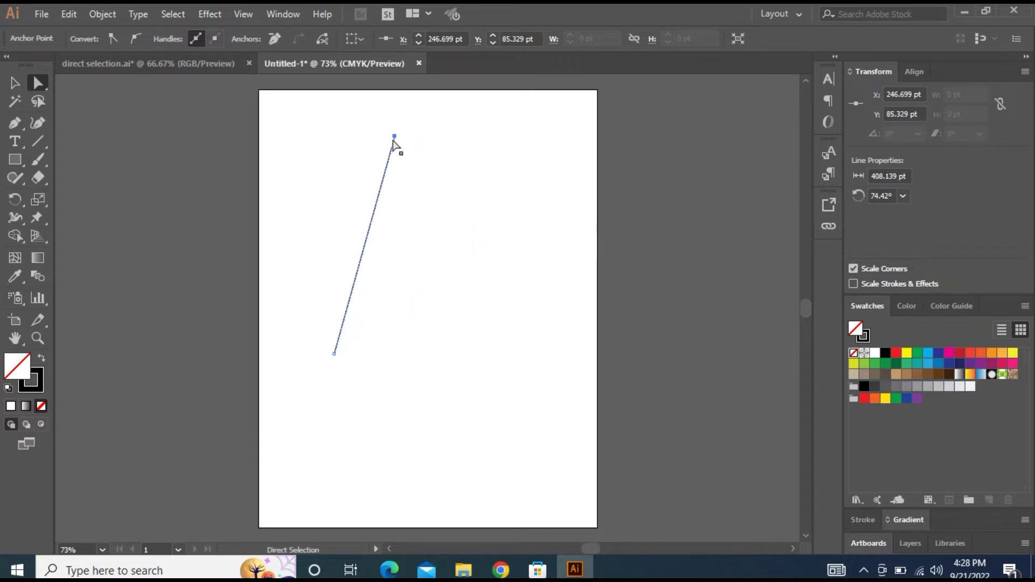
{"action": "key", "text": "Delete"}
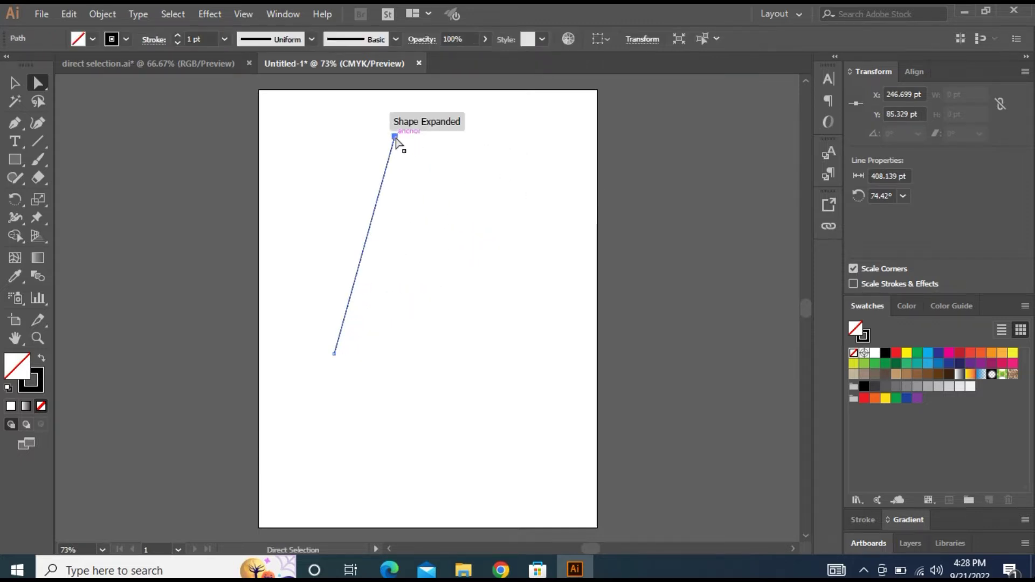
Draw a rectangle about 403 x 184 pt in the upper half of the artboard
{"action": "left_click", "coordinate": [14, 159]}
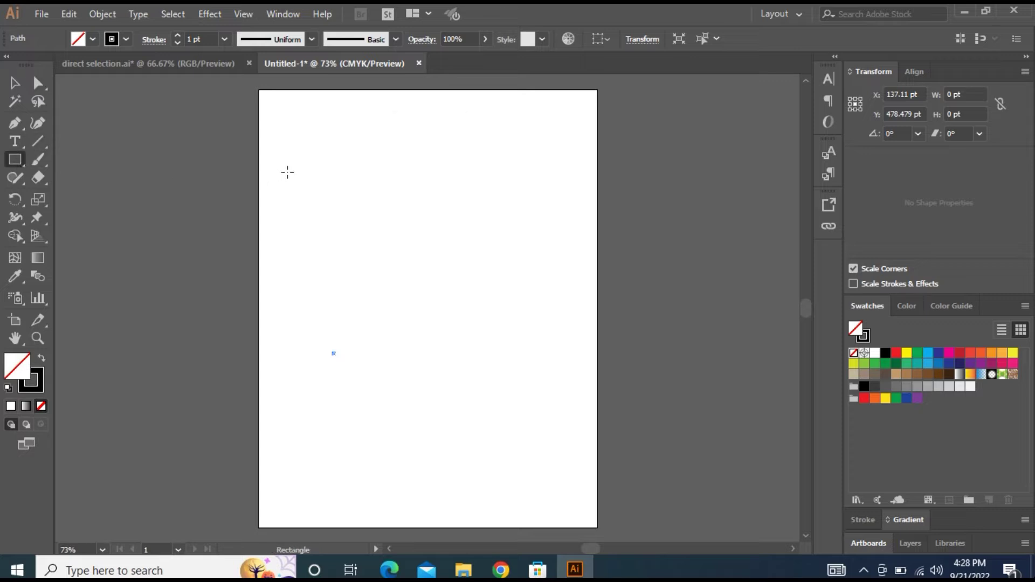
{"action": "left_click_drag", "start_coordinate": [307, 166], "coordinate": [529, 268]}
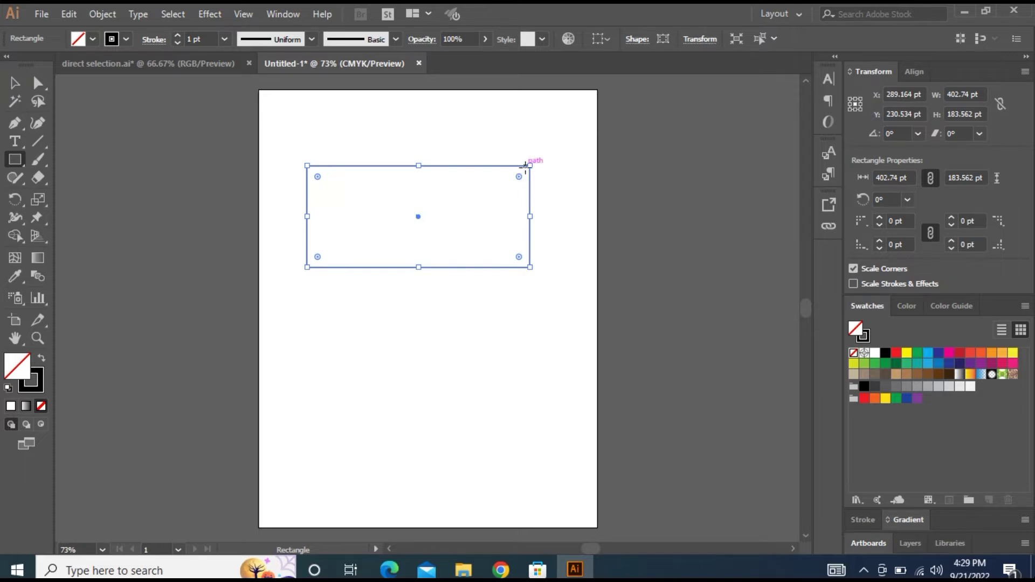
{"action": "left_click_drag", "start_coordinate": [517, 176], "coordinate": [548, 170]}
Round only the rectangle's top-right corner to a radius of about 112 pt with the Direct Selection tool and deselect the shape
{"action": "left_click", "coordinate": [38, 86]}
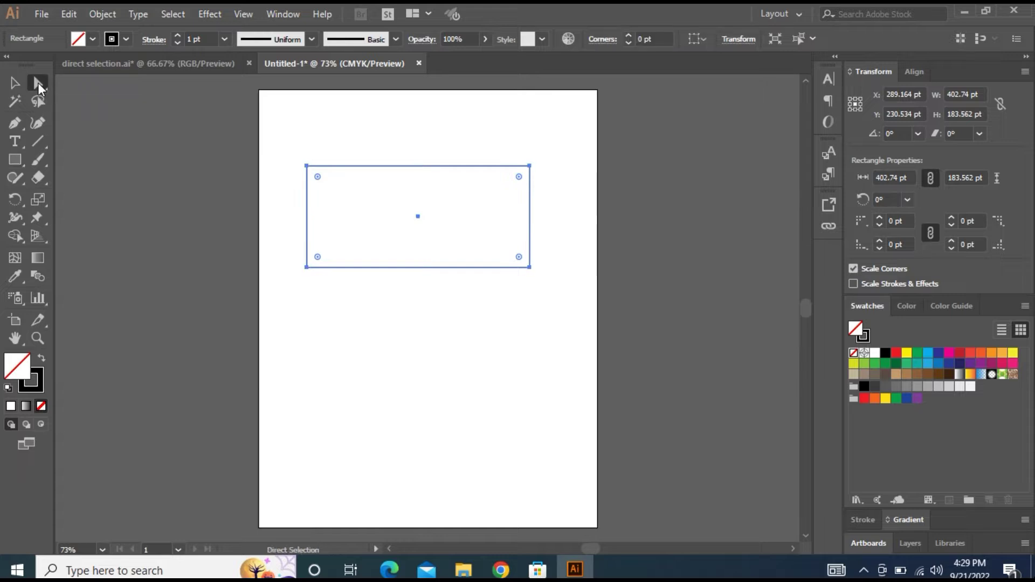
{"action": "left_click", "coordinate": [530, 167]}
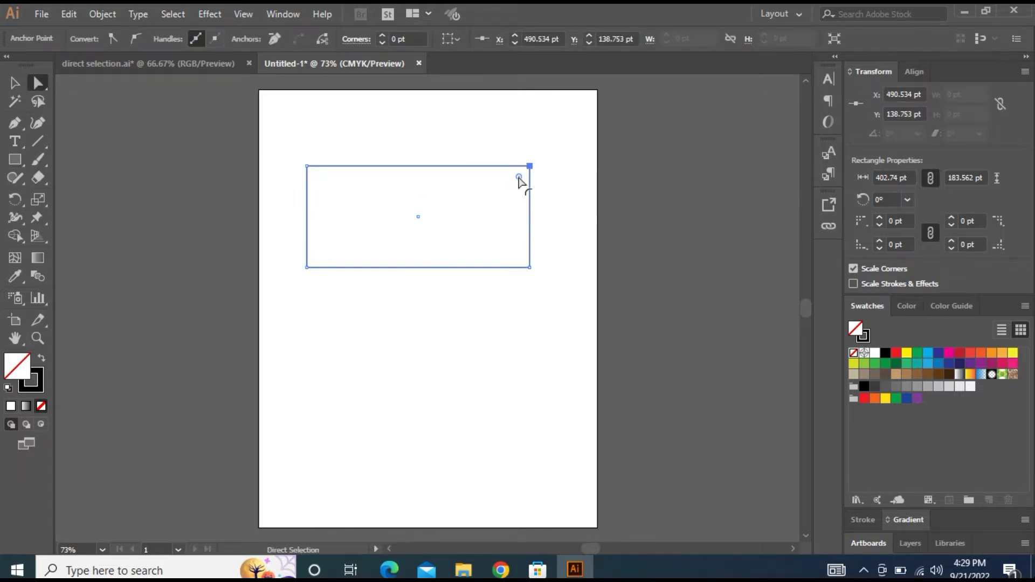
{"action": "left_click_drag", "start_coordinate": [518, 176], "coordinate": [462, 224]}
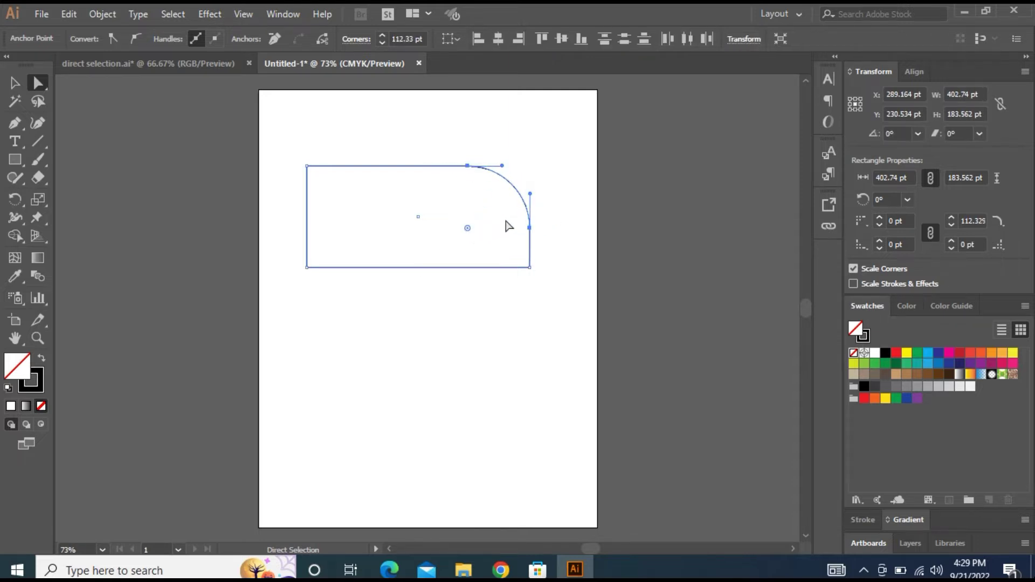
{"action": "left_click", "coordinate": [527, 298]}
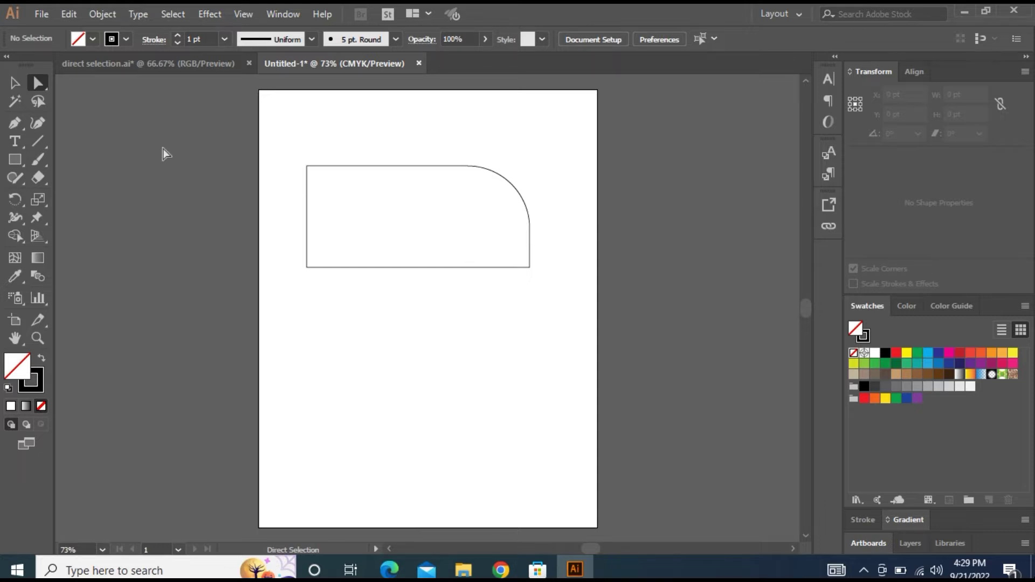
Convert the shape's top-left anchor to smooth and pull its right handle down inside so the top edge curves inward
{"action": "left_click", "coordinate": [307, 167]}
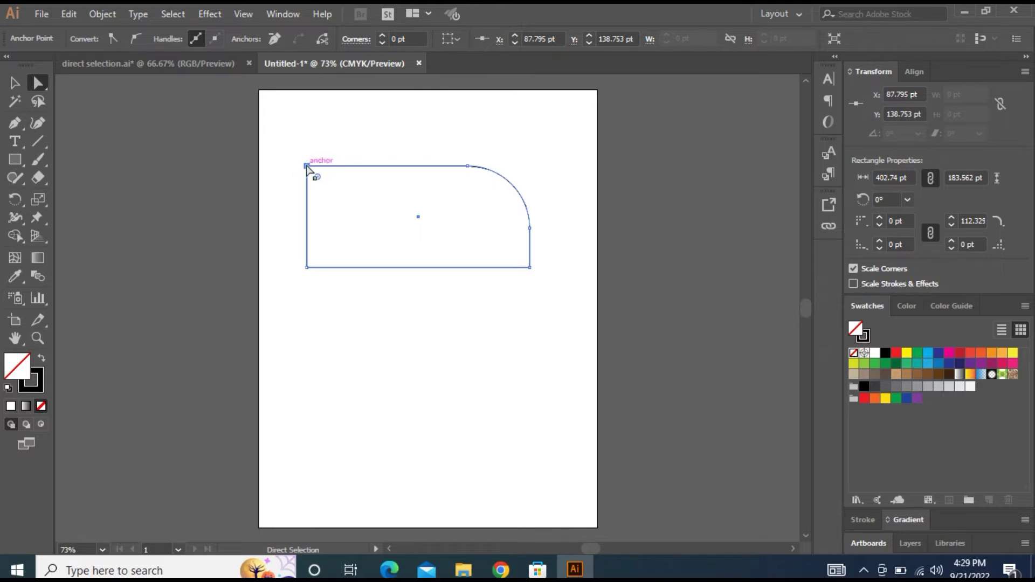
{"action": "left_click", "coordinate": [134, 37]}
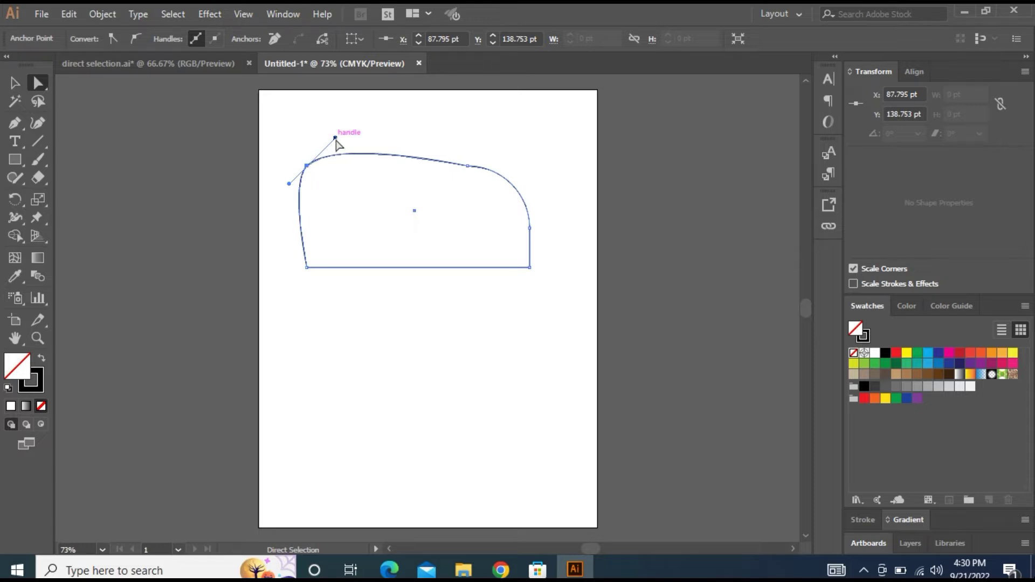
{"action": "left_click_drag", "start_coordinate": [335, 137], "coordinate": [428, 217]}
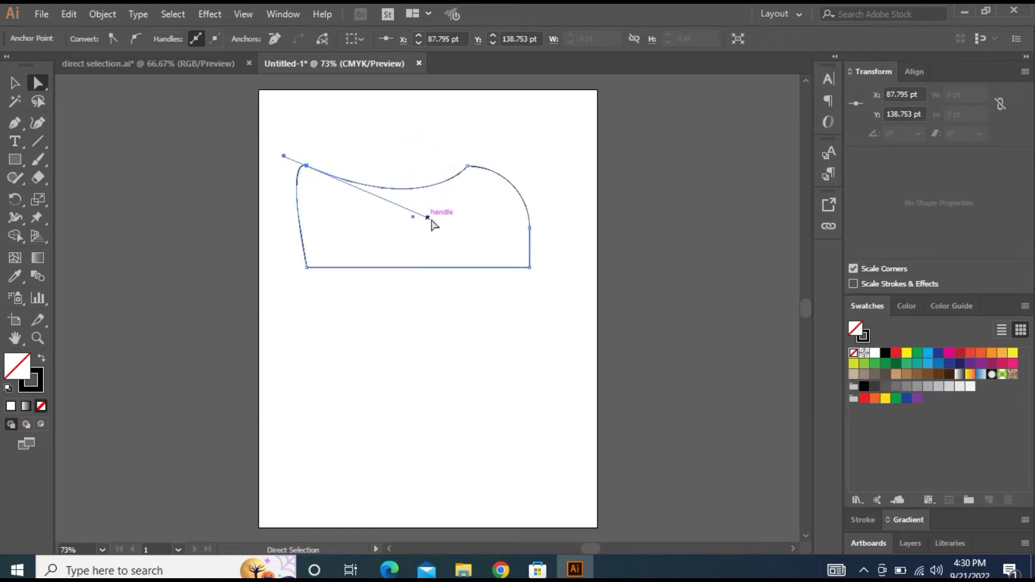
Convert the shape's bottom-right anchor to smooth and pull its upper handle outward so the right side bulges
{"action": "left_click", "coordinate": [530, 267]}
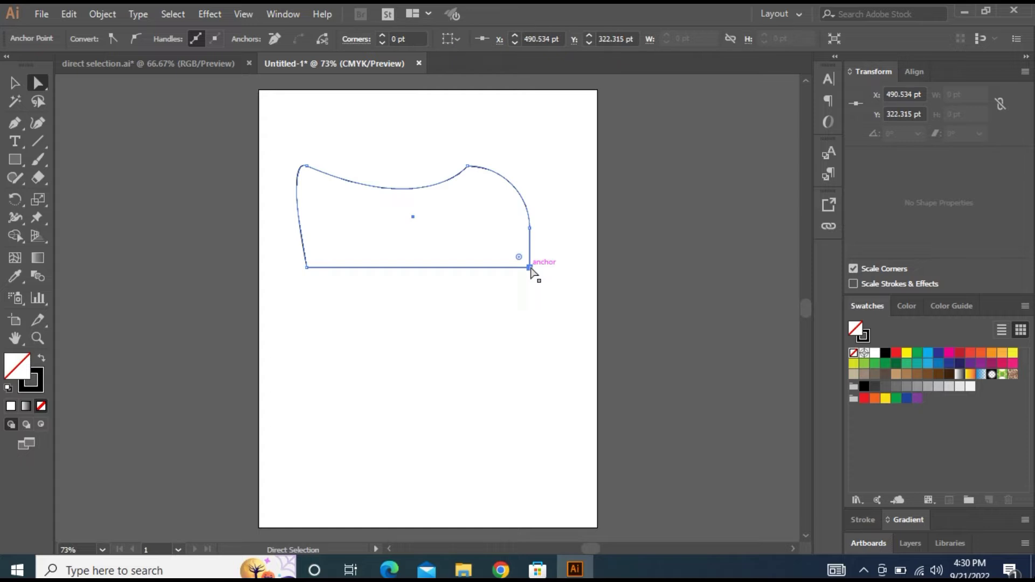
{"action": "left_click", "coordinate": [134, 39]}
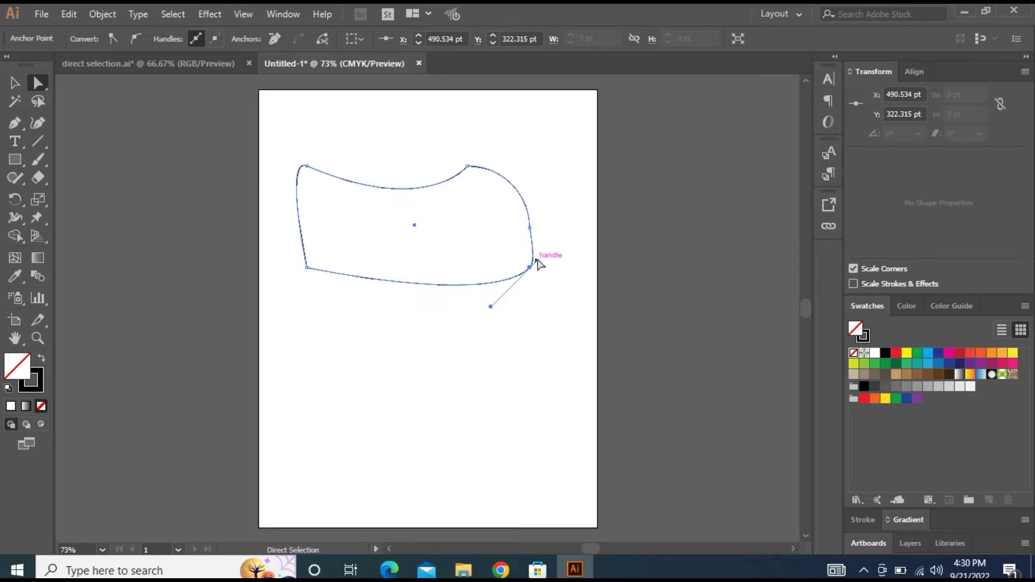
{"action": "left_click_drag", "start_coordinate": [536, 260], "coordinate": [567, 248]}
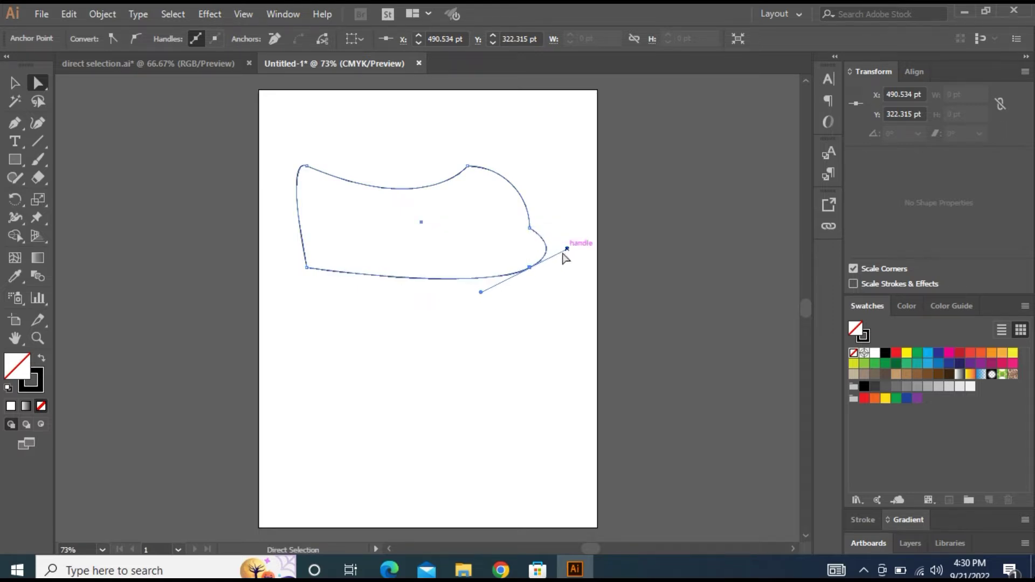
Convert the shape's top-left anchor point back to a corner
{"action": "left_click", "coordinate": [307, 165]}
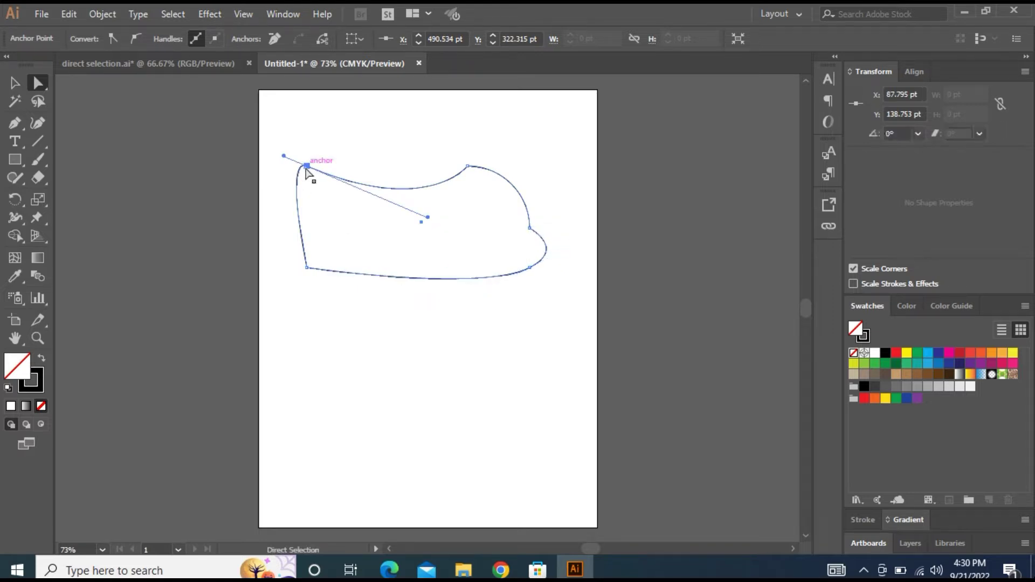
{"action": "left_click", "coordinate": [114, 35]}
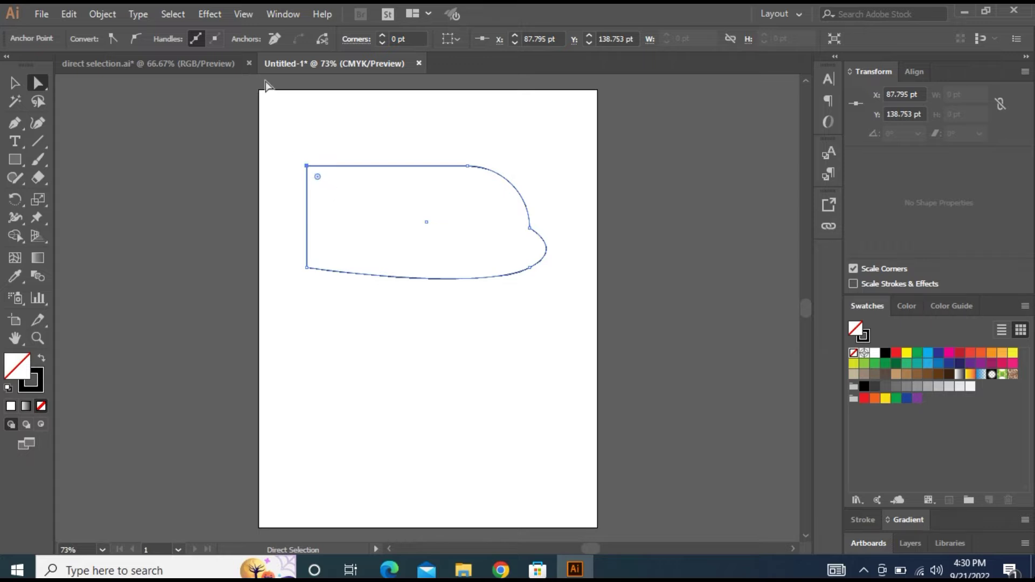
Remove the top-left anchor and the anchor at the start of the rounded corner, and undo both removals
{"action": "left_click", "coordinate": [275, 39]}
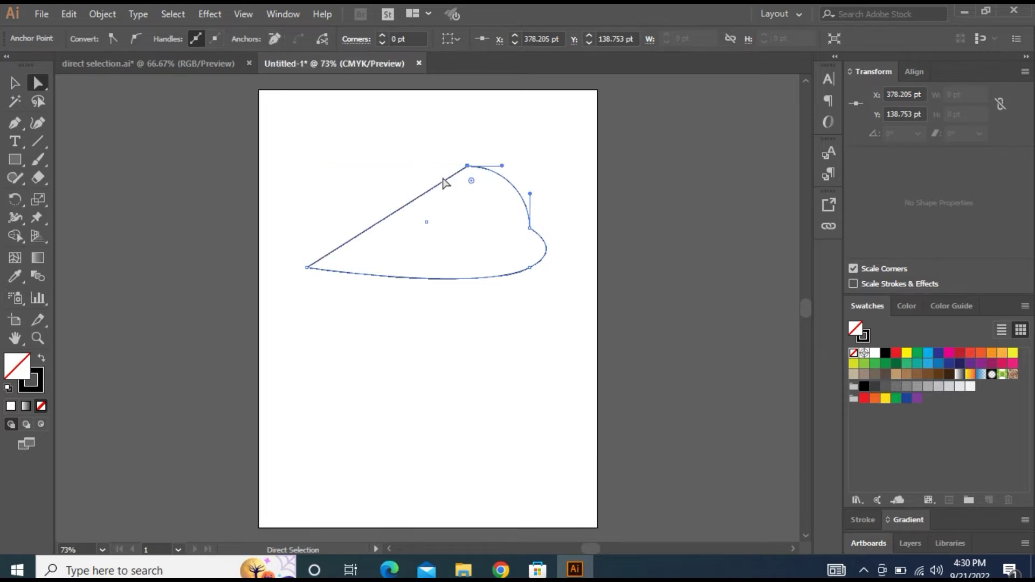
{"action": "left_click", "coordinate": [274, 40]}
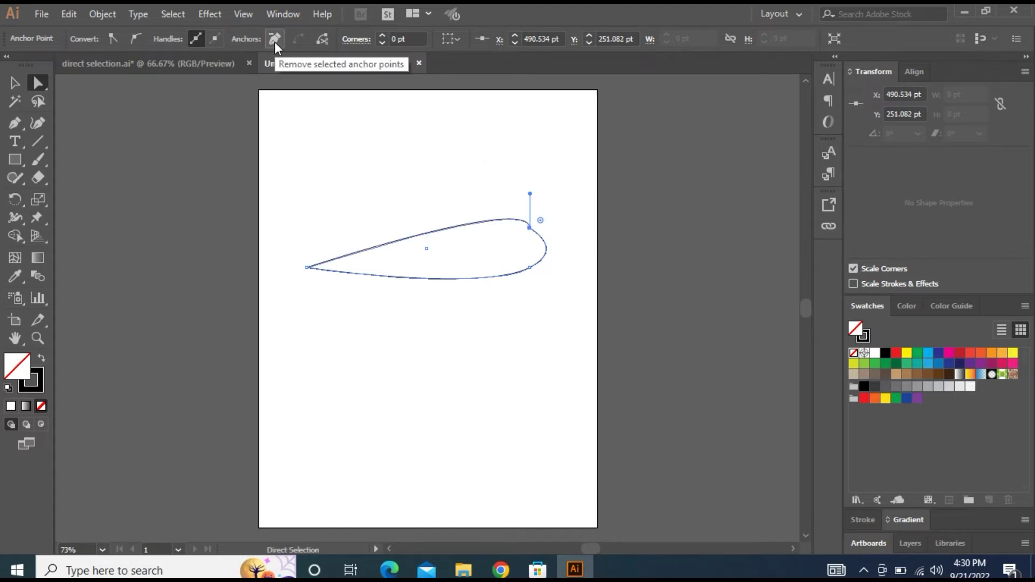
{"action": "key", "text": "ctrl+z"}
{"action": "key", "text": "ctrl+z"}
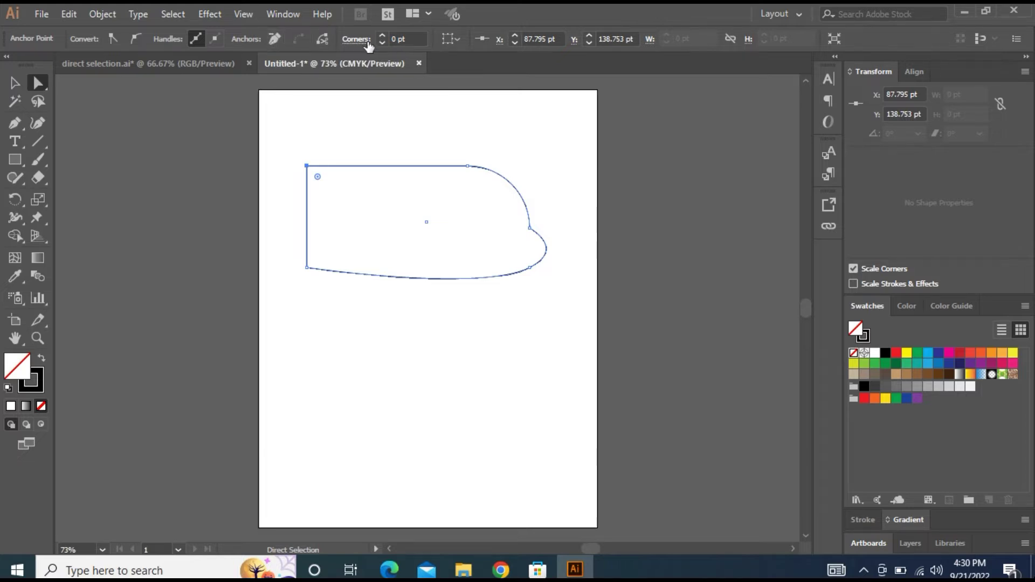
Round the shape's top-left corner with a 22 pt corner radius and deselect the shape
{"action": "left_click", "coordinate": [413, 41]}
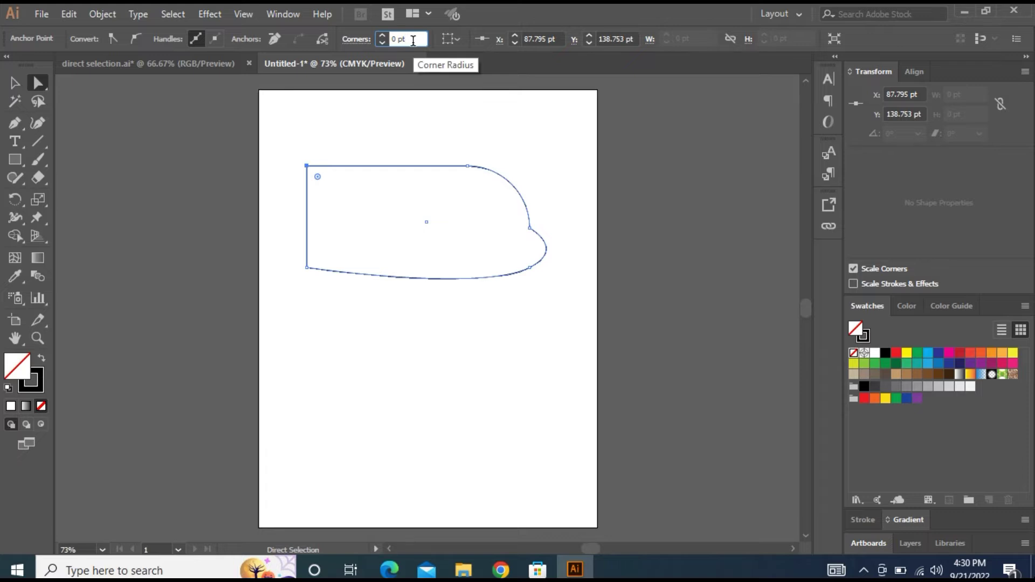
{"action": "key", "text": "Up"}
{"action": "key", "text": "Up"}
{"action": "key", "text": "Up"}
{"action": "key", "text": "Up"}
{"action": "key", "text": "Up"}
{"action": "key", "text": "Up"}
{"action": "key", "text": "Up"}
{"action": "key", "text": "Up"}
{"action": "key", "text": "Up"}
{"action": "key", "text": "Up"}
{"action": "key", "text": "Up"}
{"action": "key", "text": "Up"}
{"action": "key", "text": "Up"}
{"action": "key", "text": "Up"}
{"action": "key", "text": "Up"}
{"action": "key", "text": "Up"}
{"action": "key", "text": "Up"}
{"action": "key", "text": "Up"}
{"action": "key", "text": "Up"}
{"action": "key", "text": "Up"}
{"action": "key", "text": "Up"}
{"action": "key", "text": "Up"}
{"action": "key", "text": "Up"}
{"action": "key", "text": "Up"}
{"action": "key", "text": "Up"}
{"action": "key", "text": "Up"}
{"action": "key", "text": "Up"}
{"action": "key", "text": "Up"}
{"action": "key", "text": "Up"}
{"action": "key", "text": "Up"}
{"action": "key", "text": "Up"}
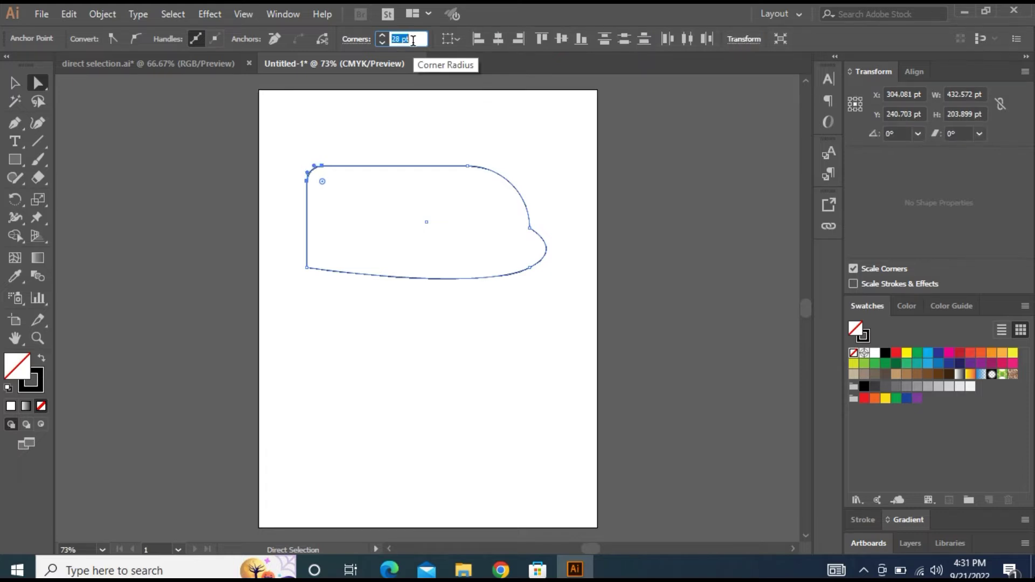
{"action": "key", "text": "Down"}
{"action": "key", "text": "Down"}
{"action": "key", "text": "Down"}
{"action": "key", "text": "Down"}
{"action": "key", "text": "Down"}
{"action": "key", "text": "Down"}
{"action": "key", "text": "Down"}
{"action": "key", "text": "Down"}
{"action": "key", "text": "Down"}
{"action": "key", "text": "Down"}
{"action": "key", "text": "Down"}
{"action": "key", "text": "Down"}
{"action": "key", "text": "Down"}
{"action": "key", "text": "Down"}
{"action": "key", "text": "Down"}
{"action": "key", "text": "Down"}
{"action": "key", "text": "Down"}
{"action": "key", "text": "Down"}
{"action": "key", "text": "Down"}
{"action": "key", "text": "Down"}
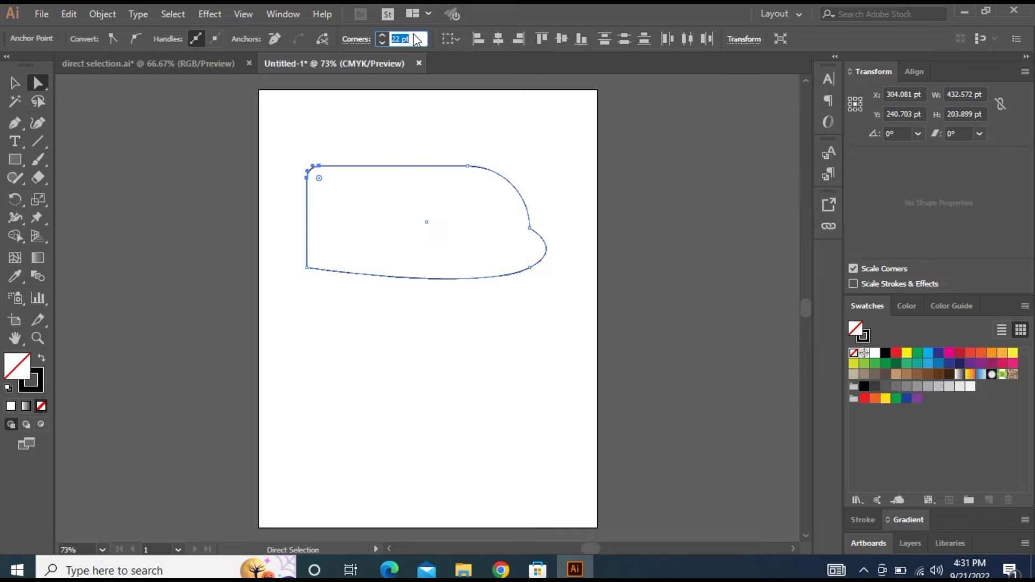
{"action": "left_click", "coordinate": [440, 239]}
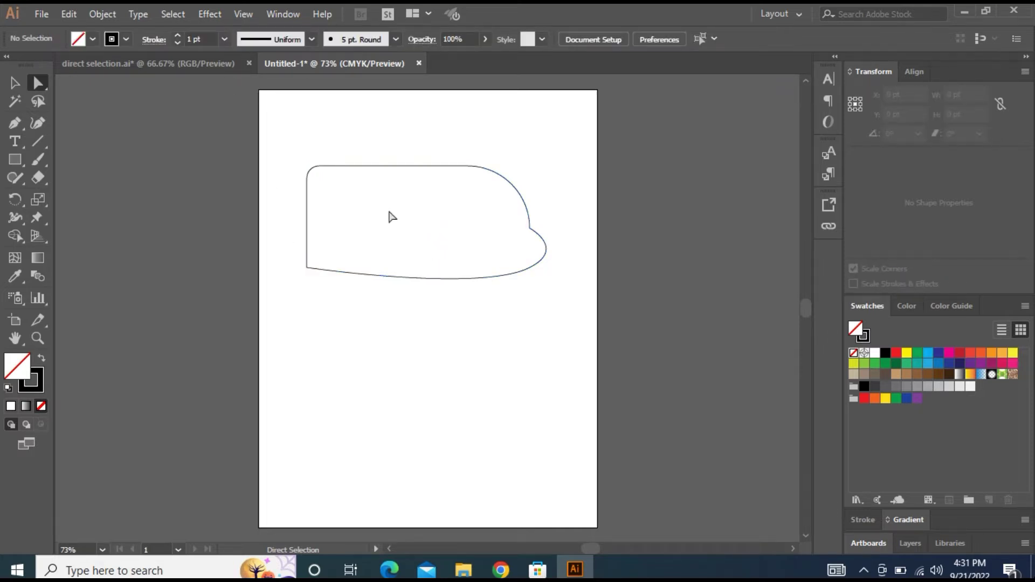
Delete the shape and draw a tall ellipse about 212 by 362 pt in the middle of the artboard
{"action": "left_click", "coordinate": [312, 171]}
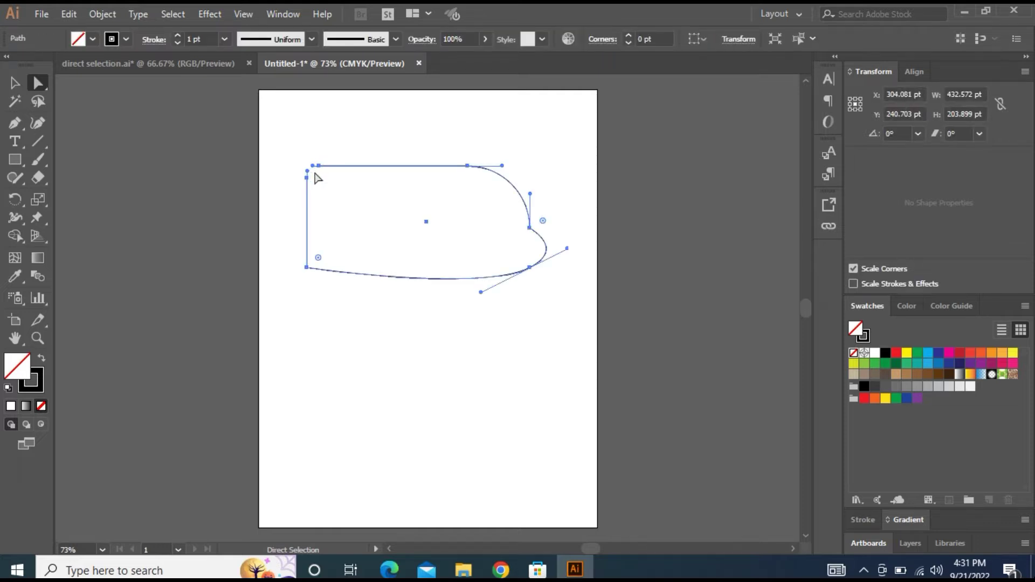
{"action": "key", "text": "Delete"}
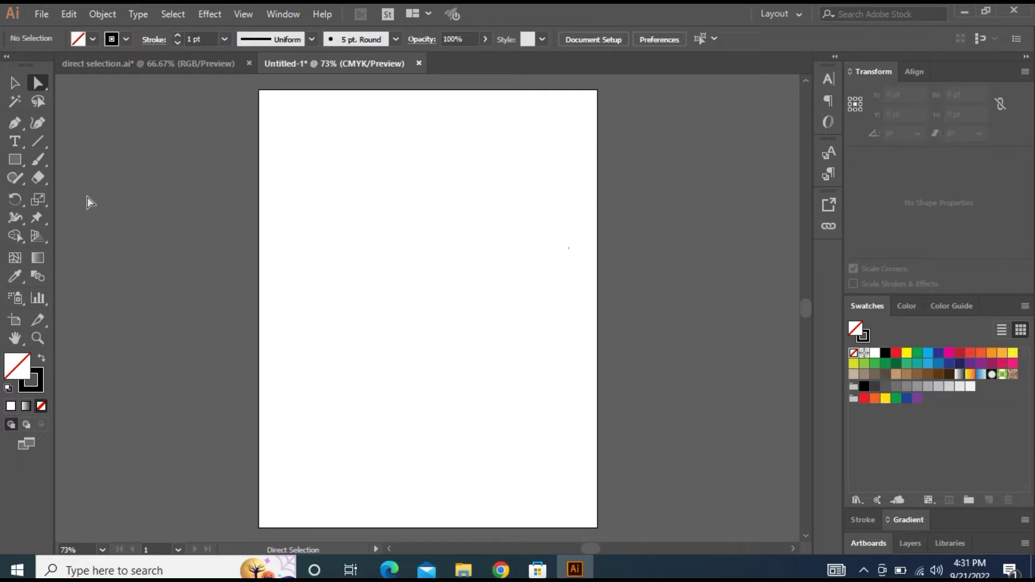
{"action": "left_click_drag", "start_coordinate": [15, 159], "coordinate": [65, 198]}
{"action": "left_click_drag", "start_coordinate": [354, 188], "coordinate": [473, 387]}
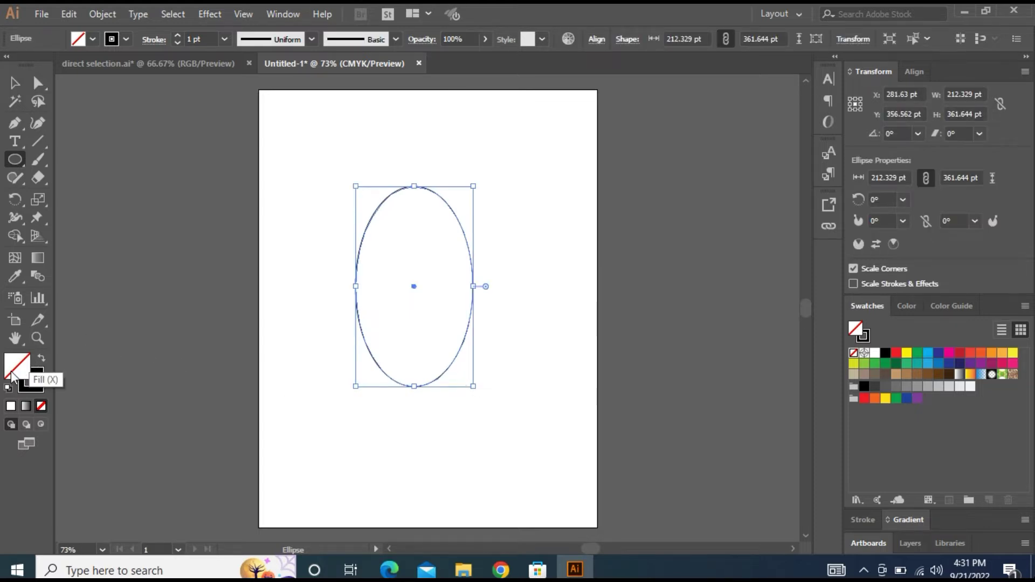
Reset the ellipse to the default white fill and black stroke
{"action": "left_click", "coordinate": [37, 391]}
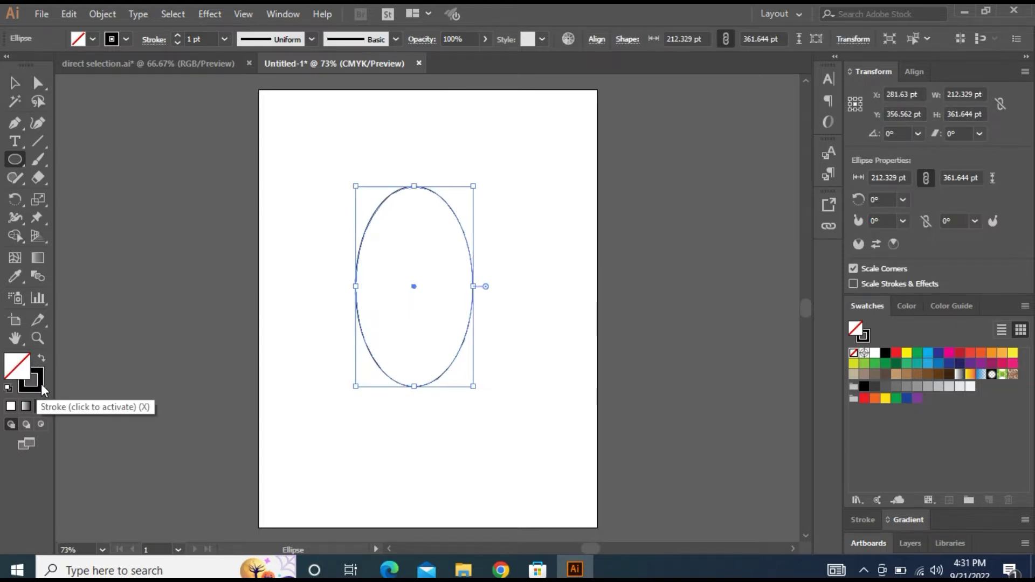
{"action": "left_click", "coordinate": [41, 384]}
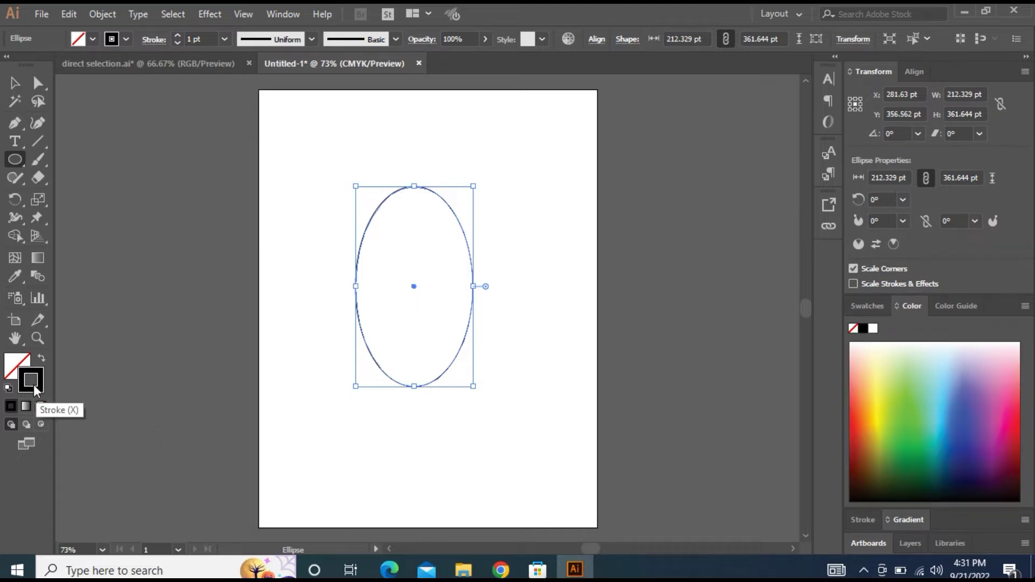
{"action": "left_click", "coordinate": [8, 387]}
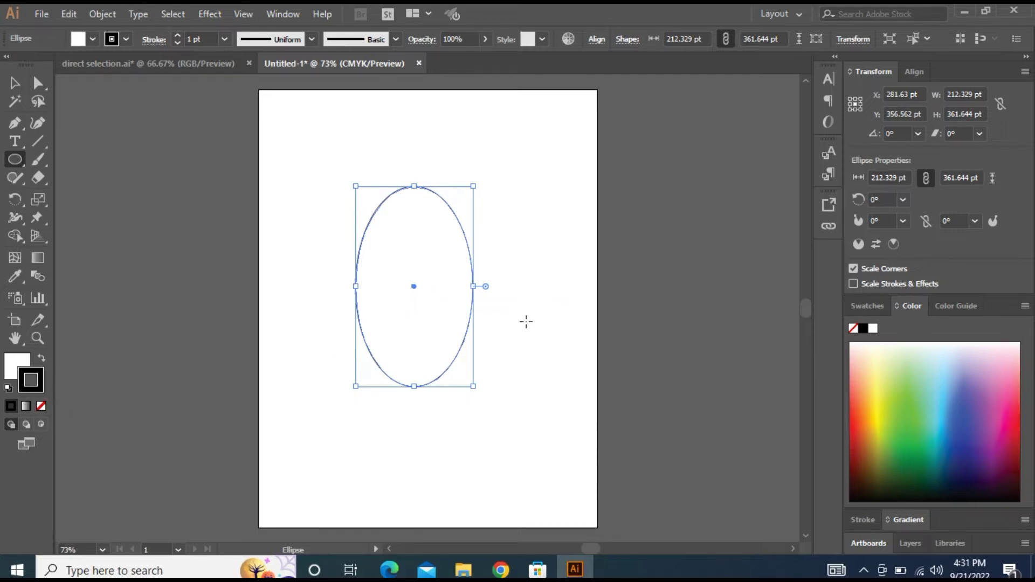
Move the ellipse's left and right anchor points down together to form an egg shape, and deselect it
{"action": "left_click", "coordinate": [38, 82]}
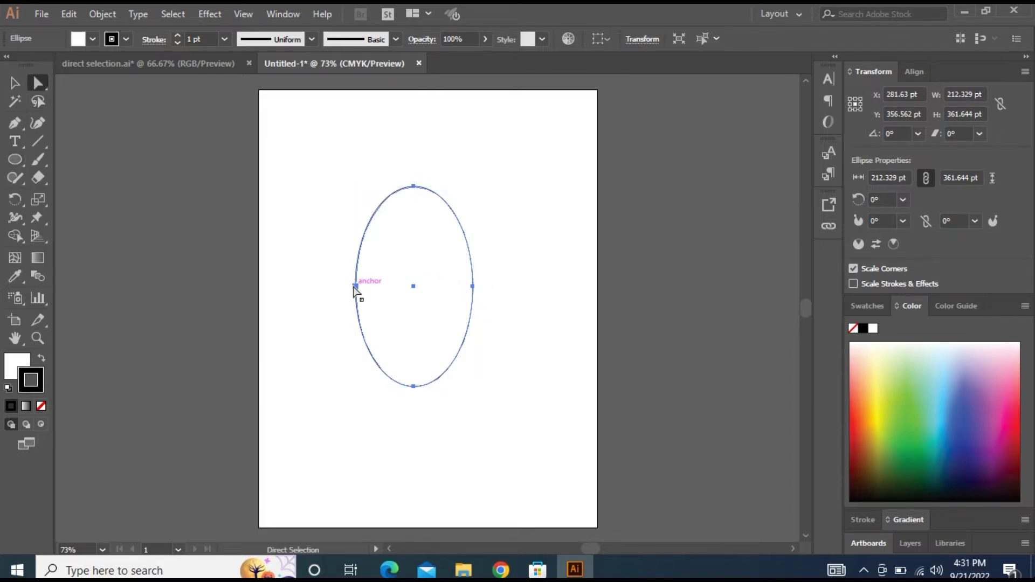
{"action": "left_click", "coordinate": [356, 287]}
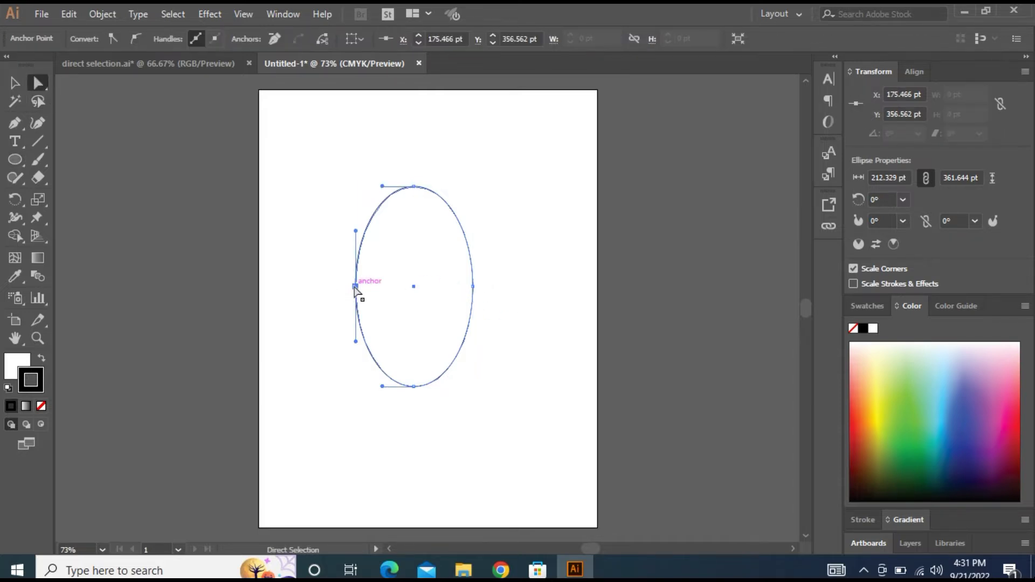
{"action": "left_click", "coordinate": [473, 290], "text": "shift"}
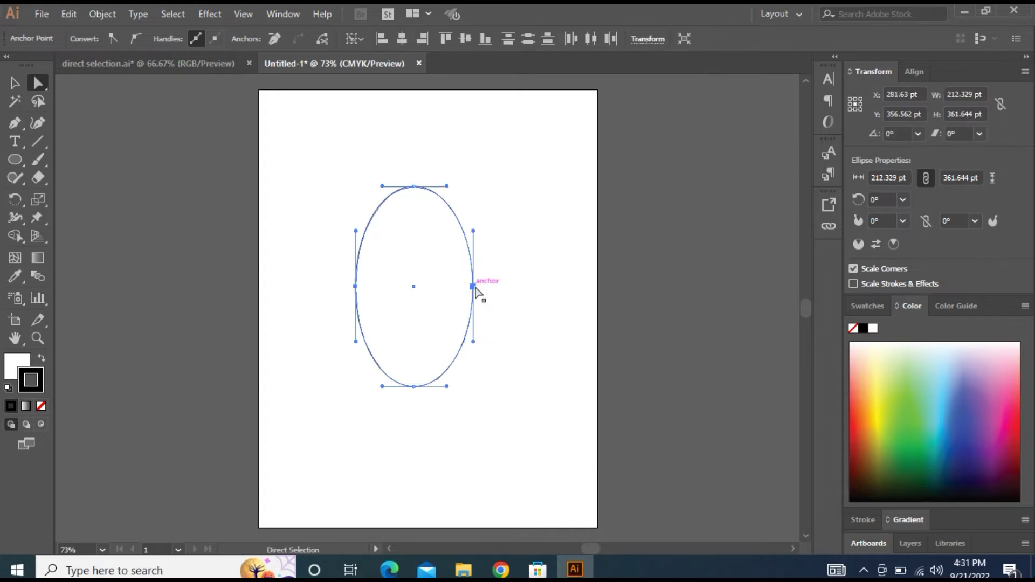
{"action": "left_click_drag", "start_coordinate": [473, 290], "coordinate": [476, 318]}
{"action": "left_click", "coordinate": [500, 302]}
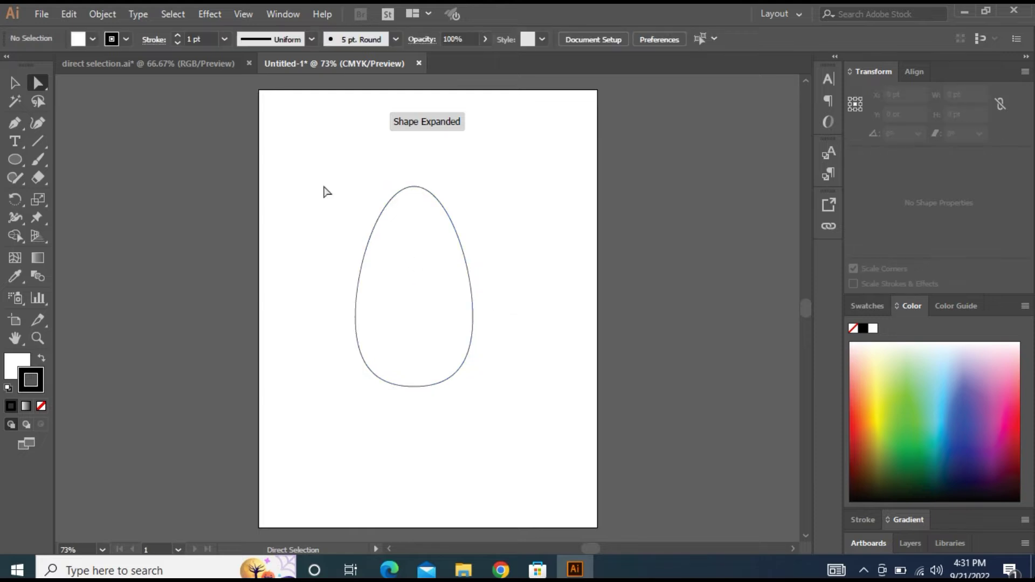
Move the whole egg shape off the artboard onto the empty canvas to its left
{"action": "left_click", "coordinate": [14, 83]}
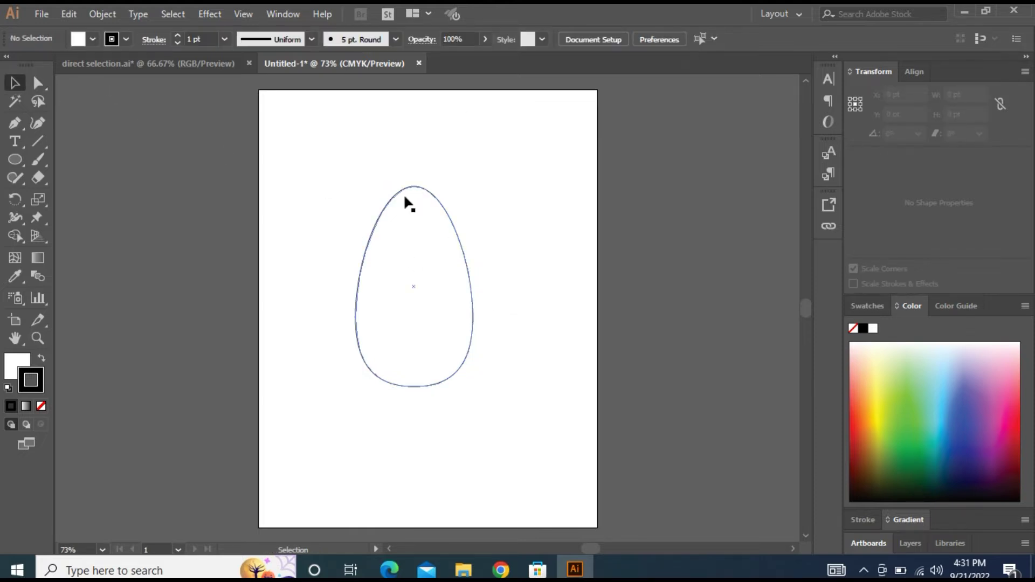
{"action": "left_click_drag", "start_coordinate": [347, 176], "coordinate": [542, 426]}
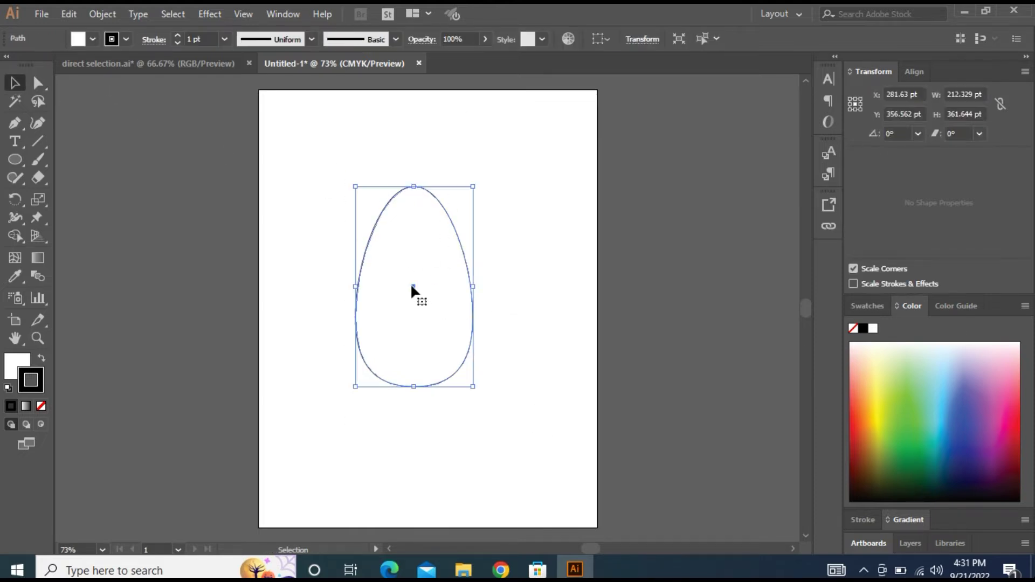
{"action": "left_click_drag", "start_coordinate": [411, 286], "coordinate": [143, 193]}
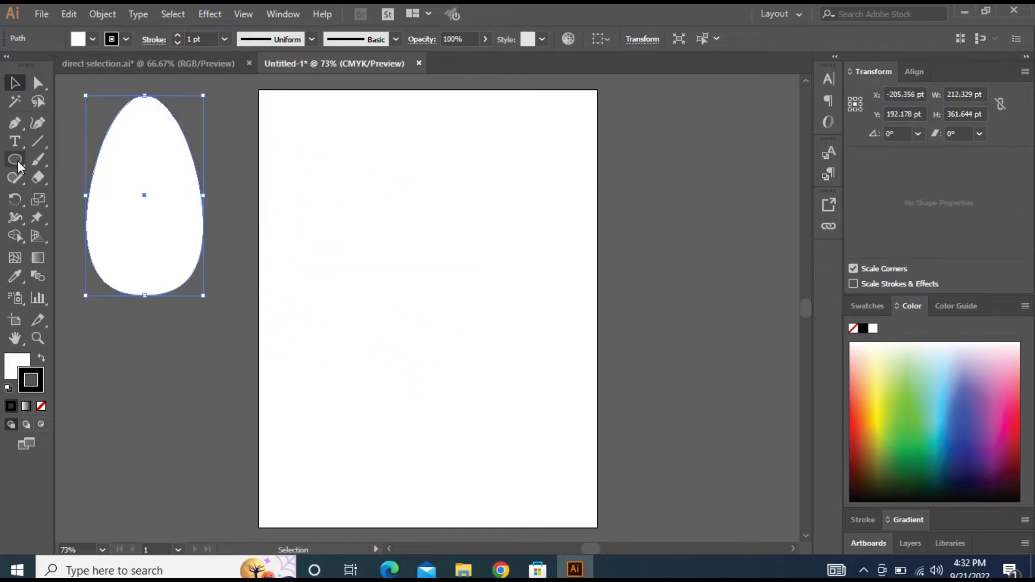
Draw a new tall ellipse about 240 by 371 pt on the empty artboard
{"action": "left_click_drag", "start_coordinate": [17, 160], "coordinate": [44, 164]}
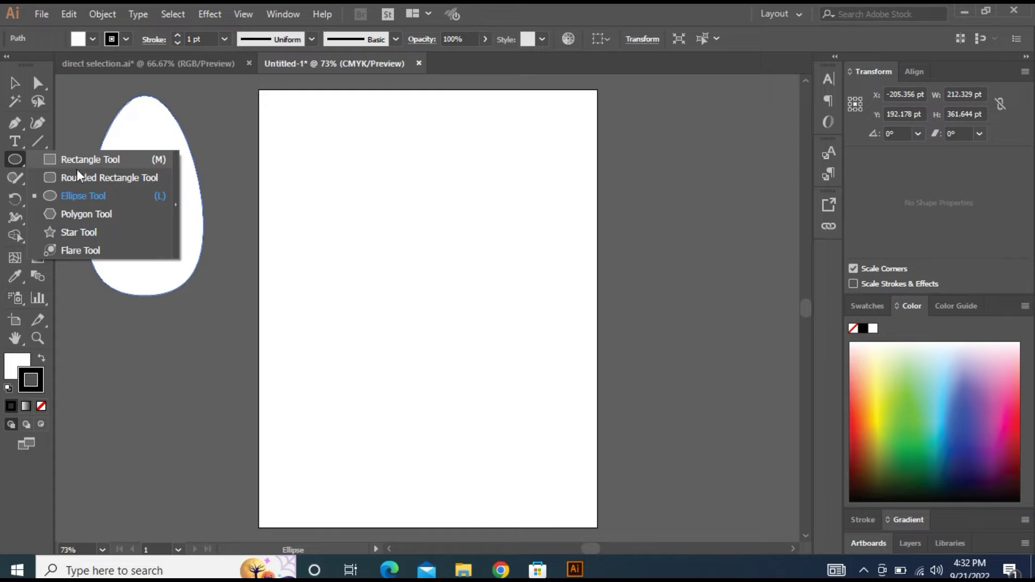
{"action": "left_click", "coordinate": [74, 196]}
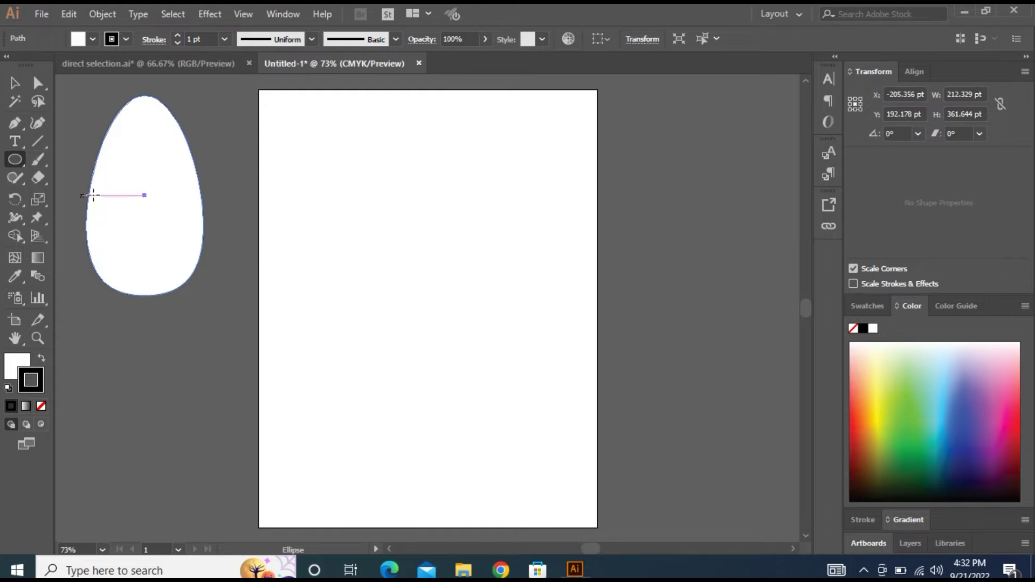
{"action": "left_click_drag", "start_coordinate": [376, 181], "coordinate": [508, 385]}
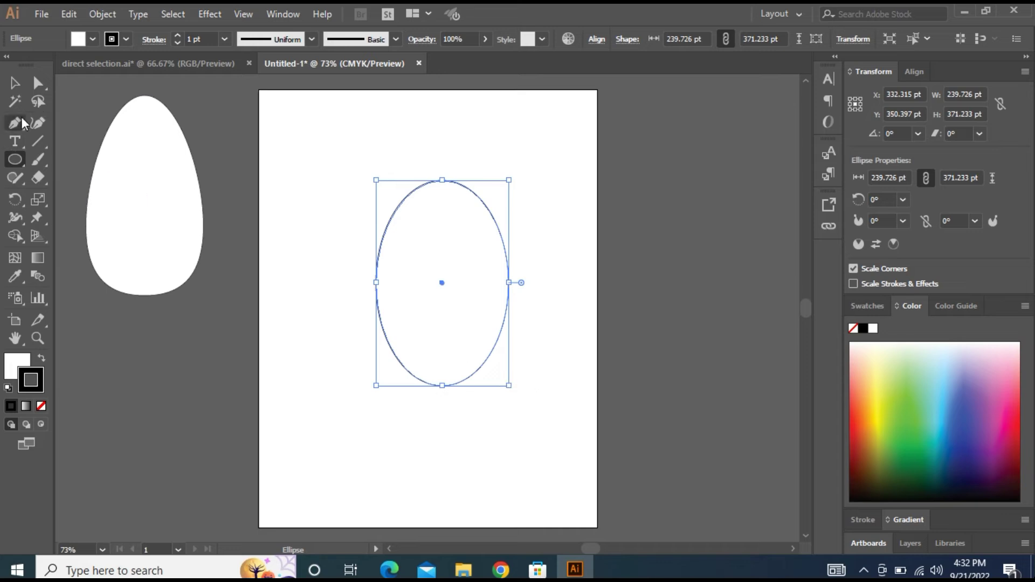
Lengthen both handles of the ellipse's top anchor outward to broaden its upper end
{"action": "left_click", "coordinate": [38, 82]}
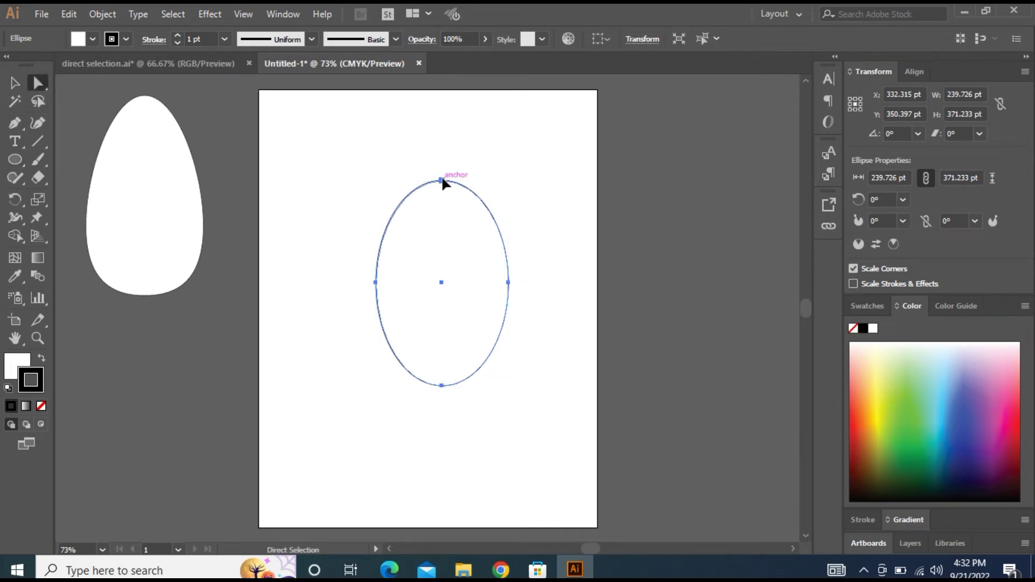
{"action": "left_click", "coordinate": [442, 179]}
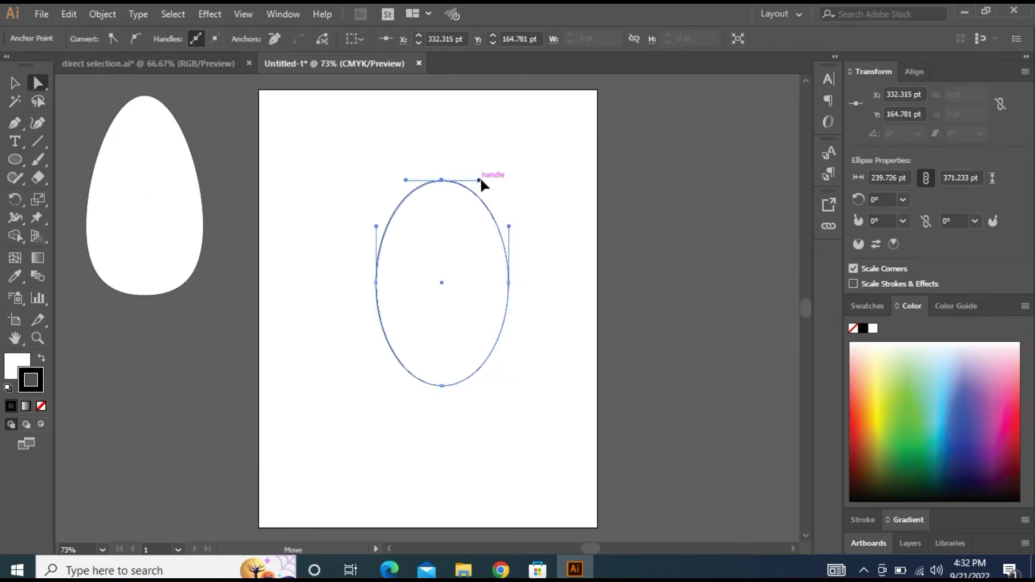
{"action": "left_click_drag", "start_coordinate": [479, 179], "coordinate": [496, 180]}
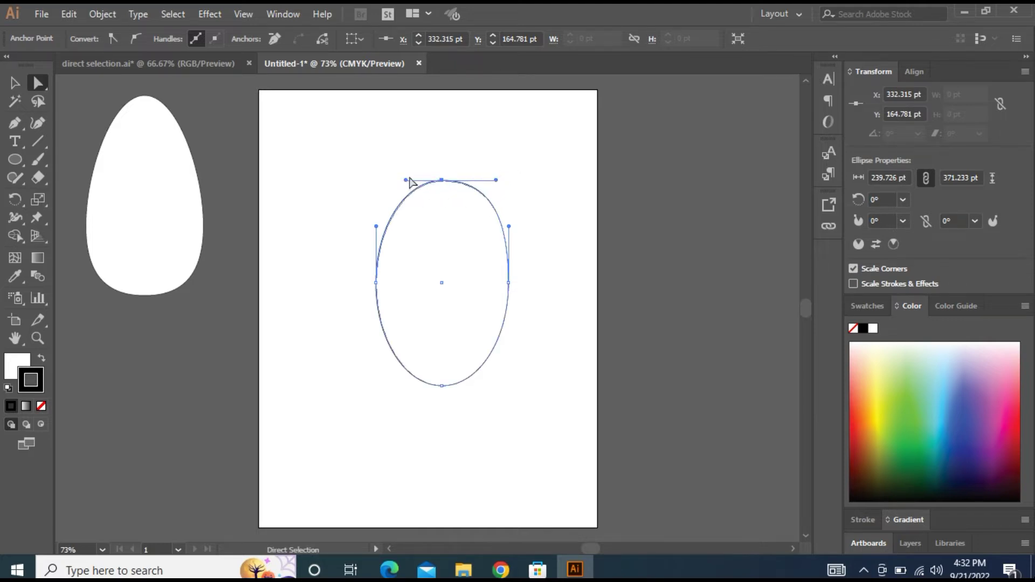
{"action": "left_click_drag", "start_coordinate": [406, 179], "coordinate": [399, 180]}
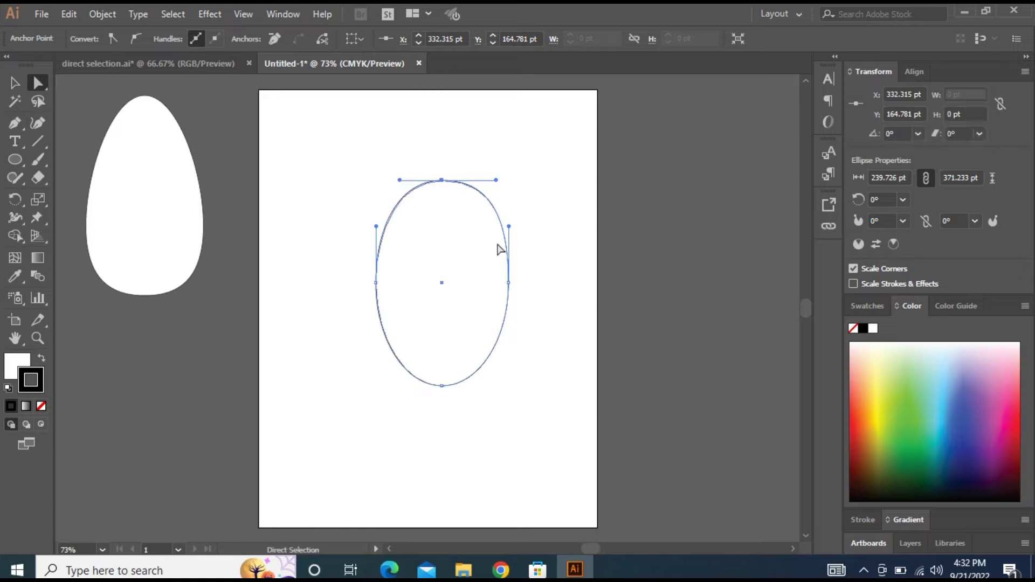
Move the ellipse's right anchor inward and tilt its upper handle outward to form a mango-like curve, and deselect the shape
{"action": "left_click", "coordinate": [509, 283]}
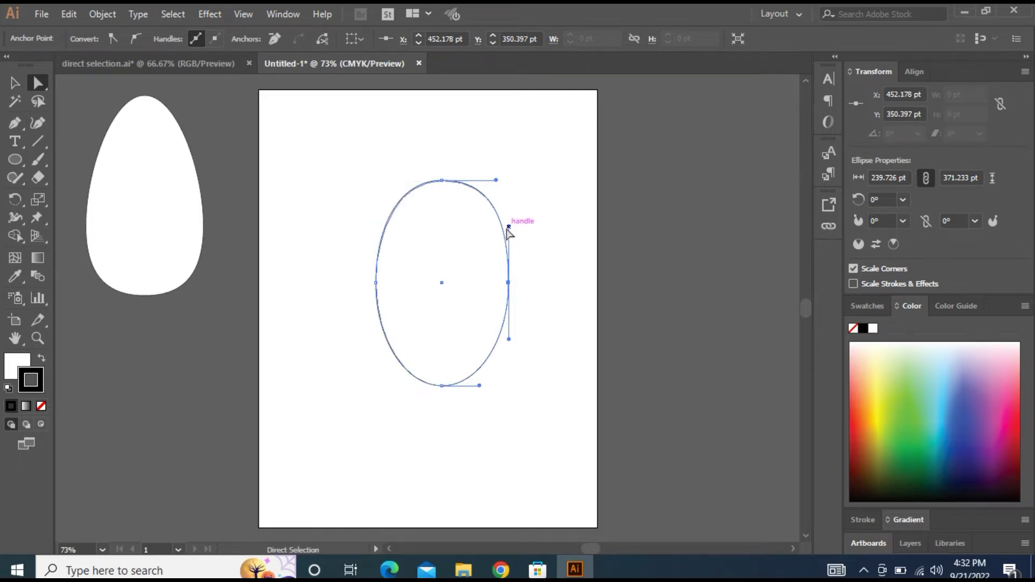
{"action": "left_click_drag", "start_coordinate": [509, 227], "coordinate": [530, 247]}
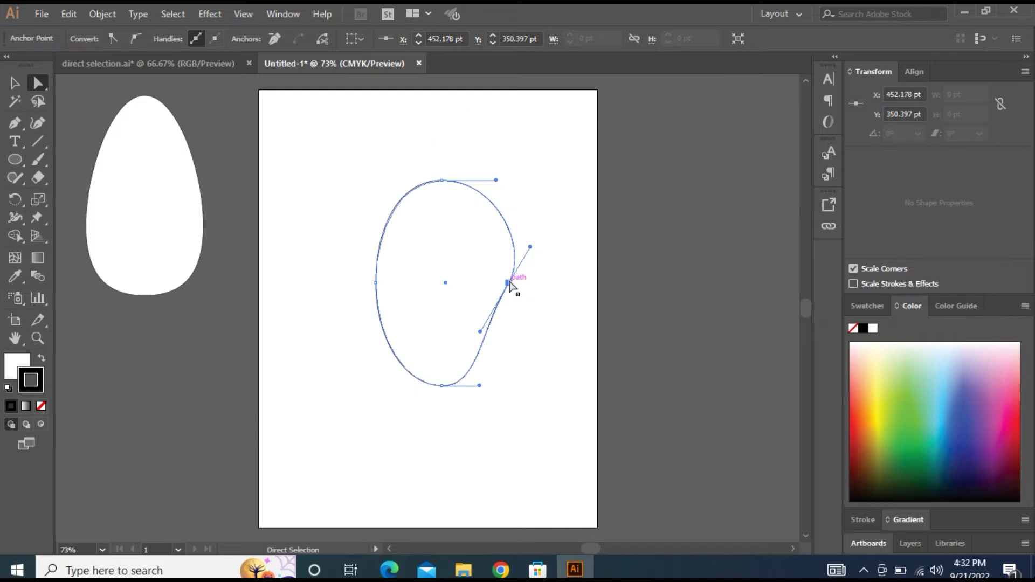
{"action": "left_click_drag", "start_coordinate": [507, 283], "coordinate": [474, 291]}
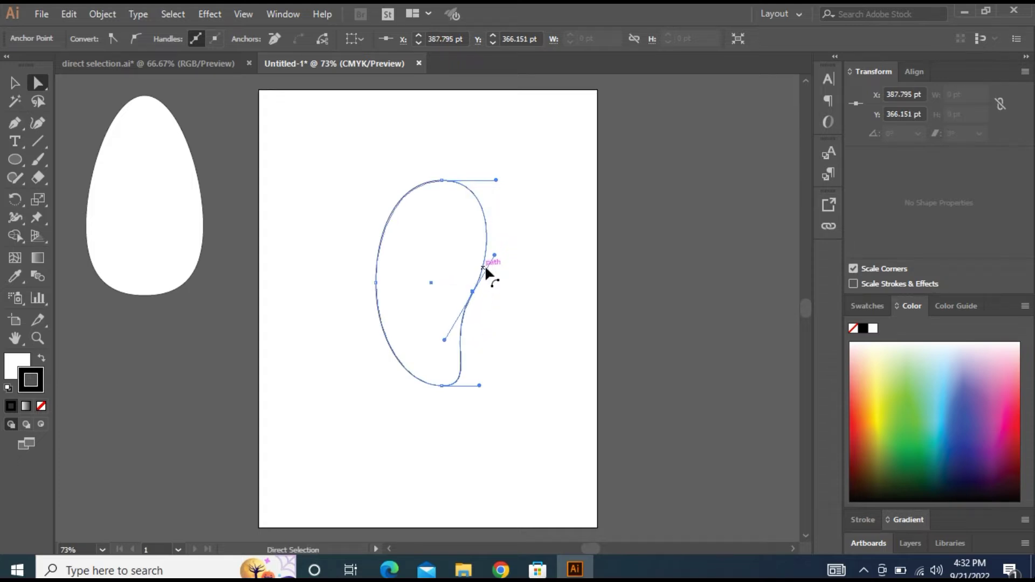
{"action": "left_click_drag", "start_coordinate": [494, 255], "coordinate": [508, 252]}
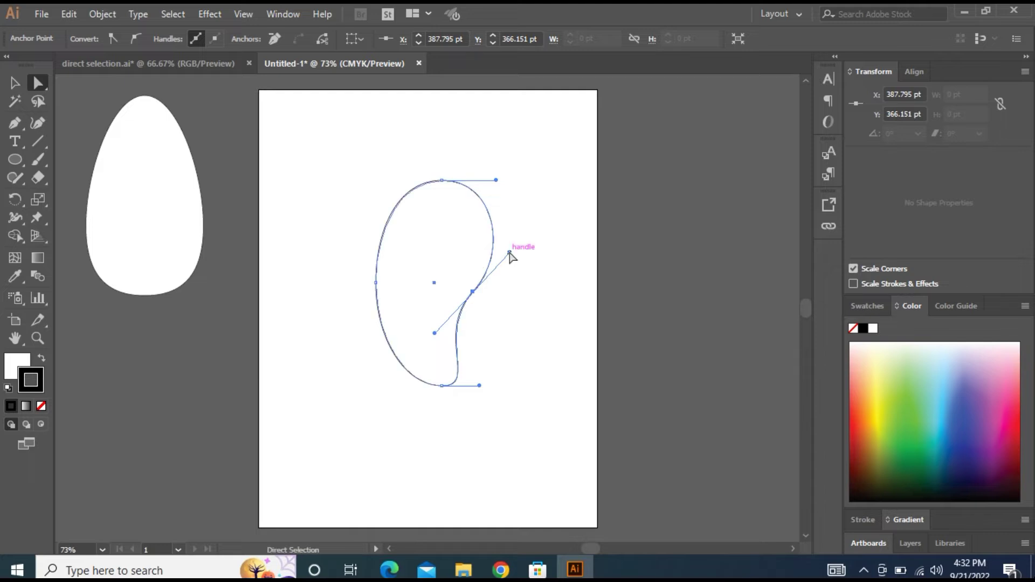
{"action": "left_click", "coordinate": [525, 218]}
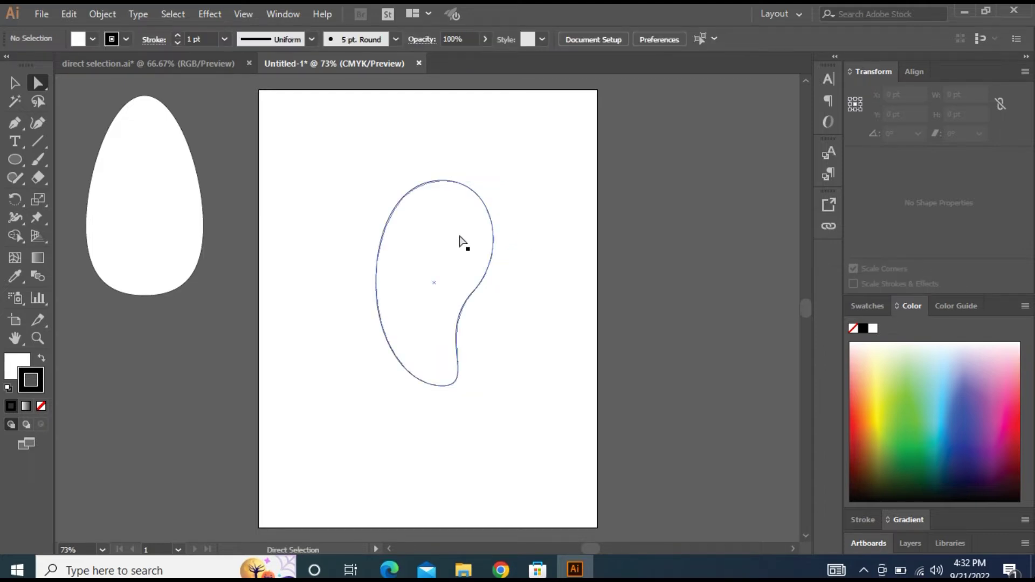
Fill the mango shape with a bright yellow-green color
{"action": "left_click", "coordinate": [436, 274]}
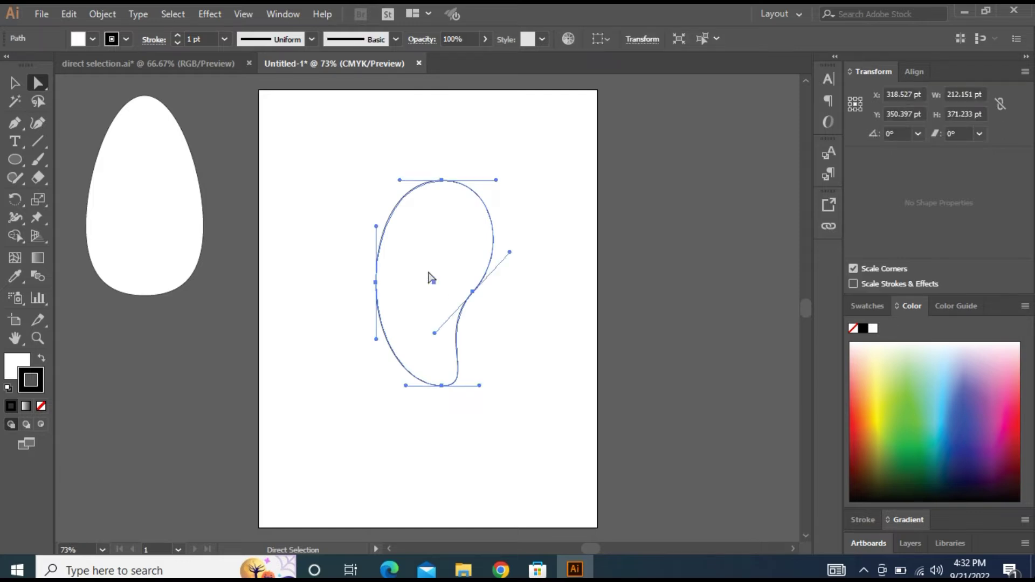
{"action": "left_click", "coordinate": [19, 363]}
{"action": "double_click", "coordinate": [19, 365]}
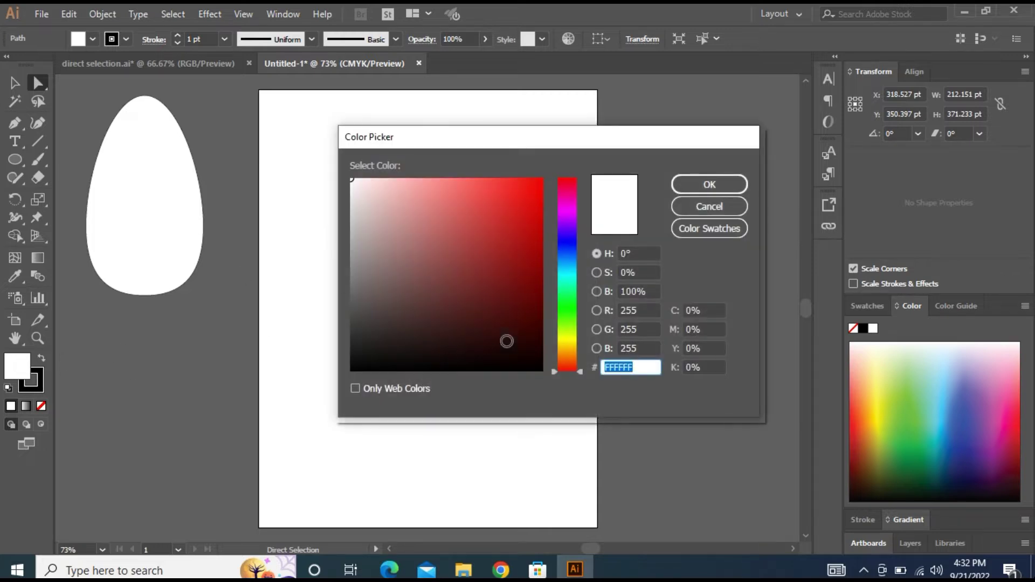
{"action": "left_click_drag", "start_coordinate": [567, 341], "coordinate": [569, 333]}
{"action": "left_click_drag", "start_coordinate": [518, 203], "coordinate": [547, 179]}
{"action": "left_click", "coordinate": [710, 185]}
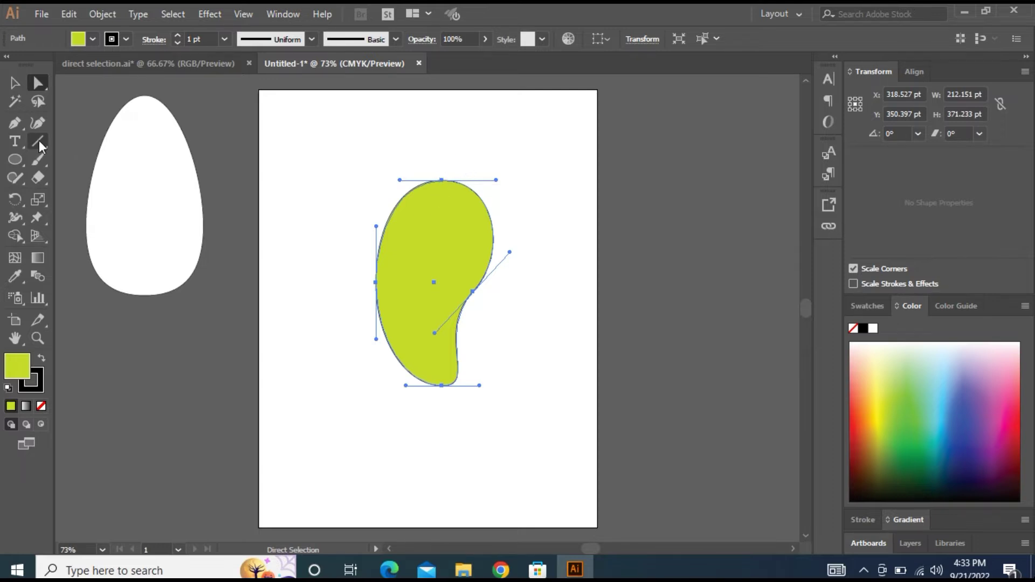
Draw an arc about 97 by 74 pt rising to the right from the top of the mango as its stem
{"action": "left_click", "coordinate": [38, 123]}
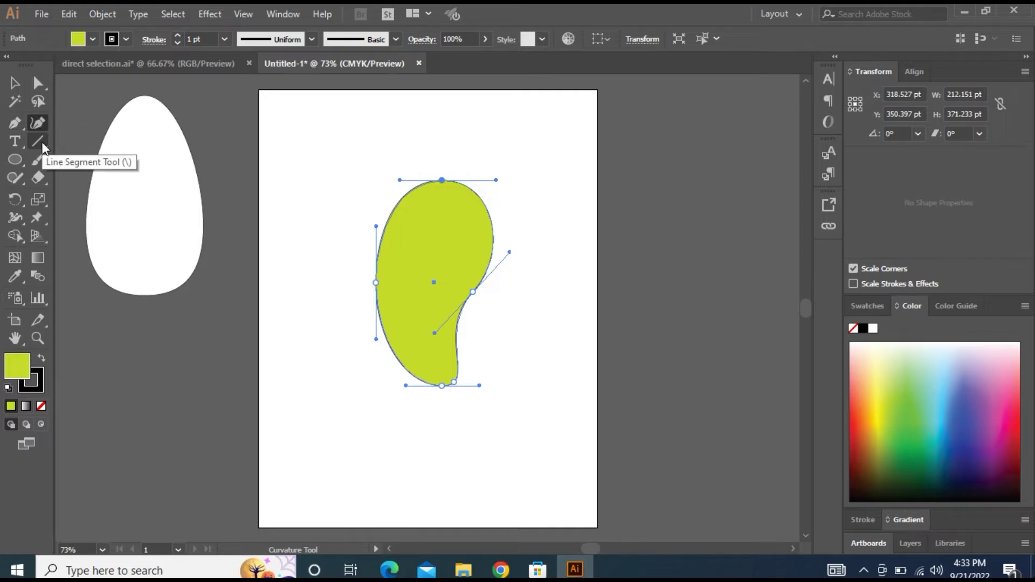
{"action": "left_click_drag", "start_coordinate": [41, 142], "coordinate": [91, 156]}
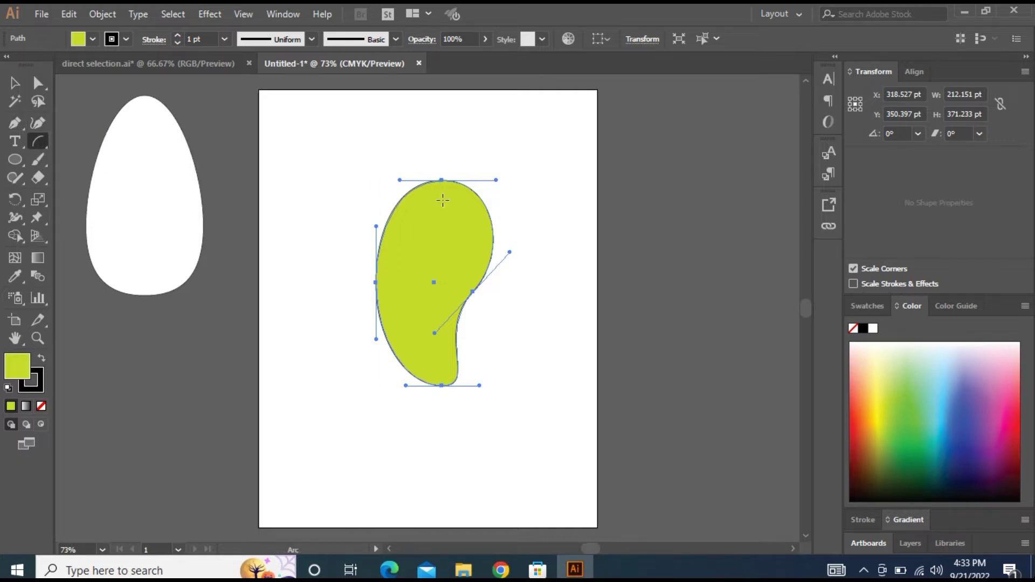
{"action": "left_click_drag", "start_coordinate": [440, 193], "coordinate": [491, 153]}
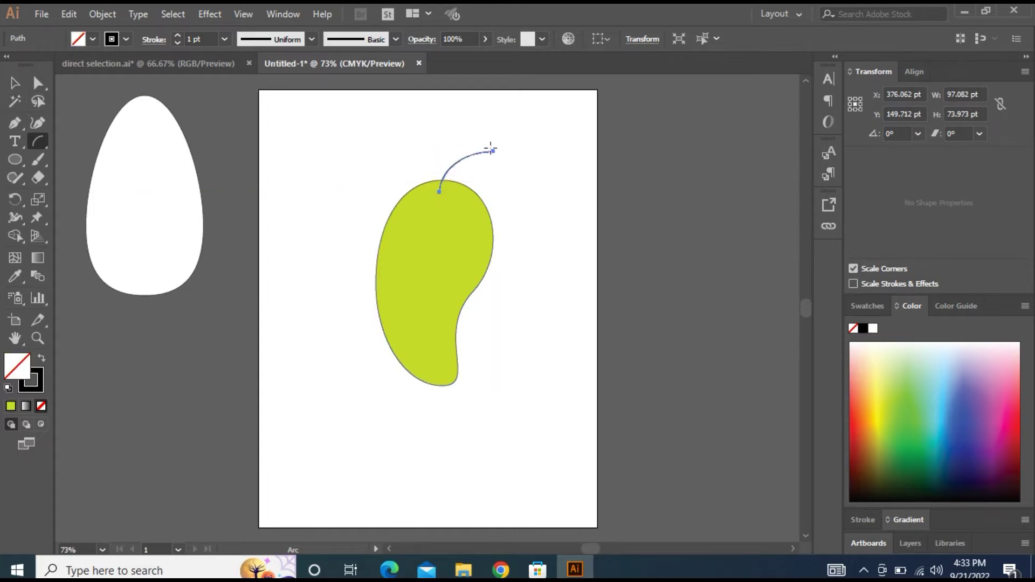
Set the stem arc's stroke weight to 4 pt
{"action": "left_click", "coordinate": [206, 39]}
{"action": "type", "text": "7"}
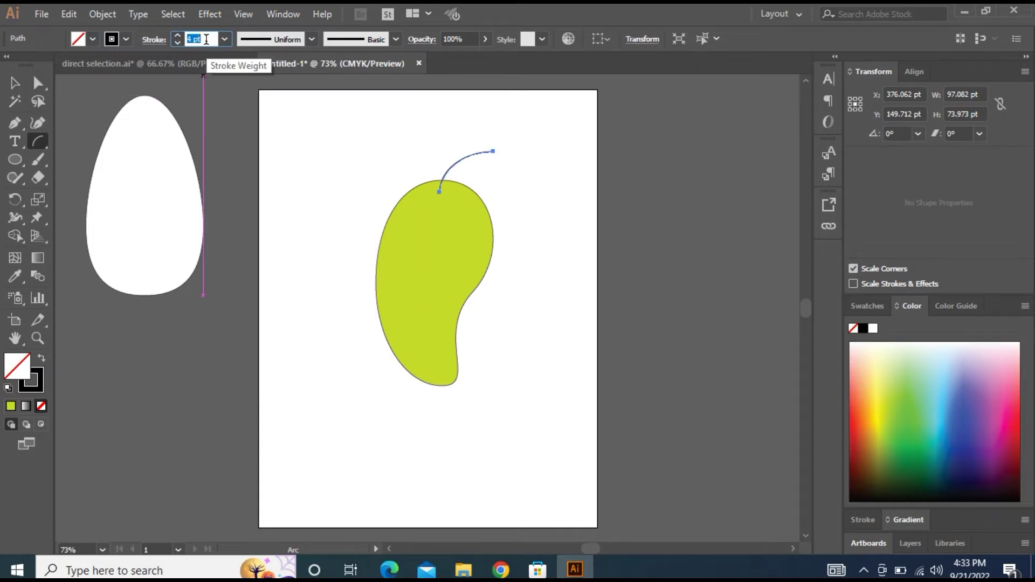
{"action": "key", "text": "Return"}
{"action": "type", "text": "4"}
{"action": "key", "text": "Return"}
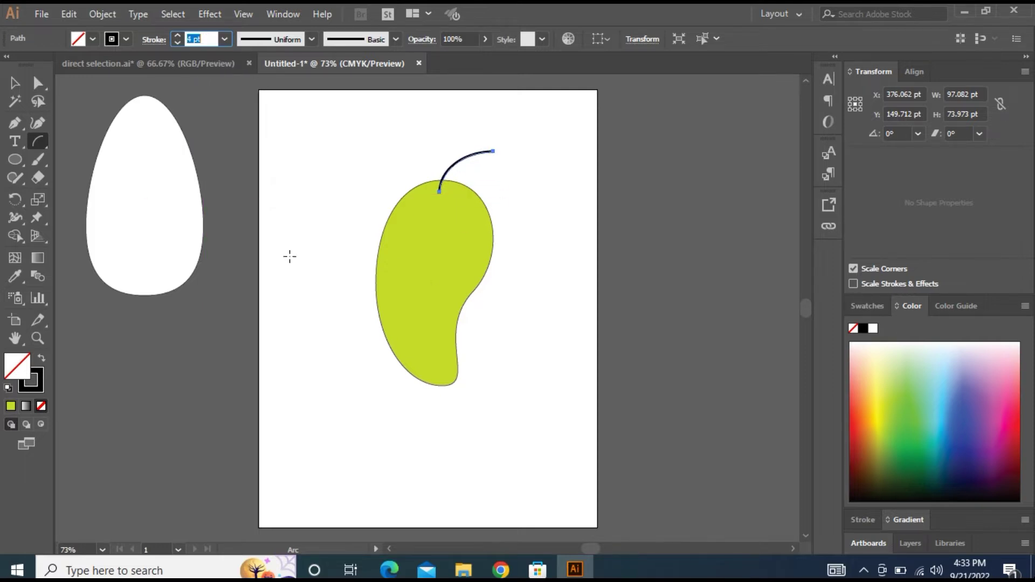
Draw a tall ellipse about 103 by 230 pt beside the mango and give it a 1 pt stroke
{"action": "left_click", "coordinate": [14, 161]}
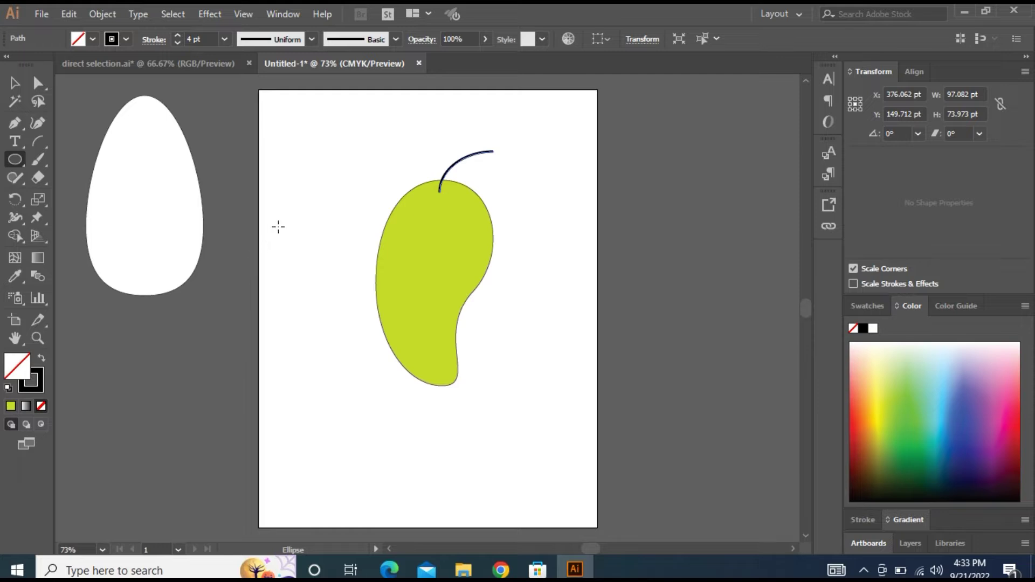
{"action": "left_click_drag", "start_coordinate": [286, 218], "coordinate": [343, 346]}
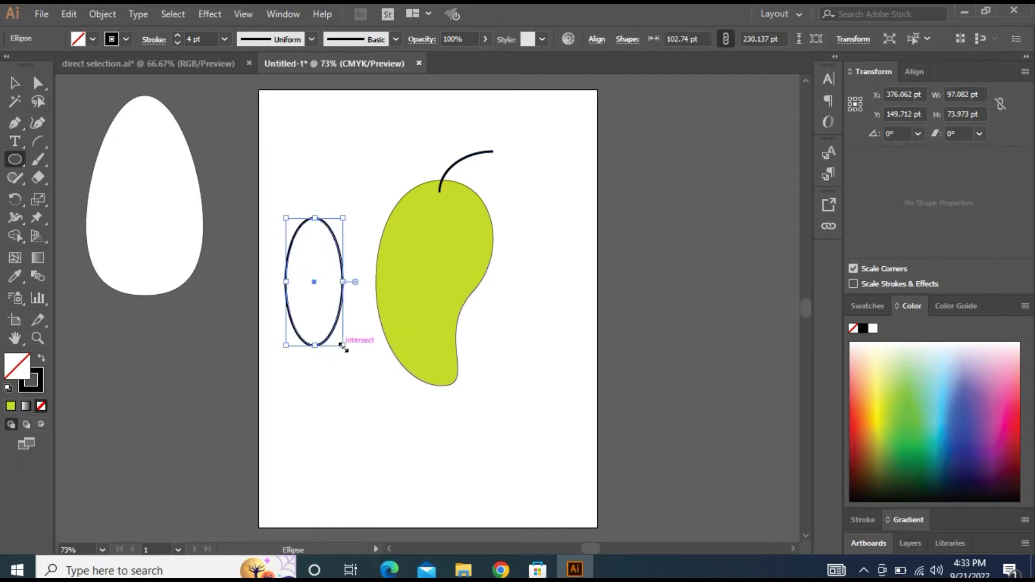
{"action": "left_click", "coordinate": [206, 36]}
{"action": "type", "text": "1"}
{"action": "key", "text": "Return"}
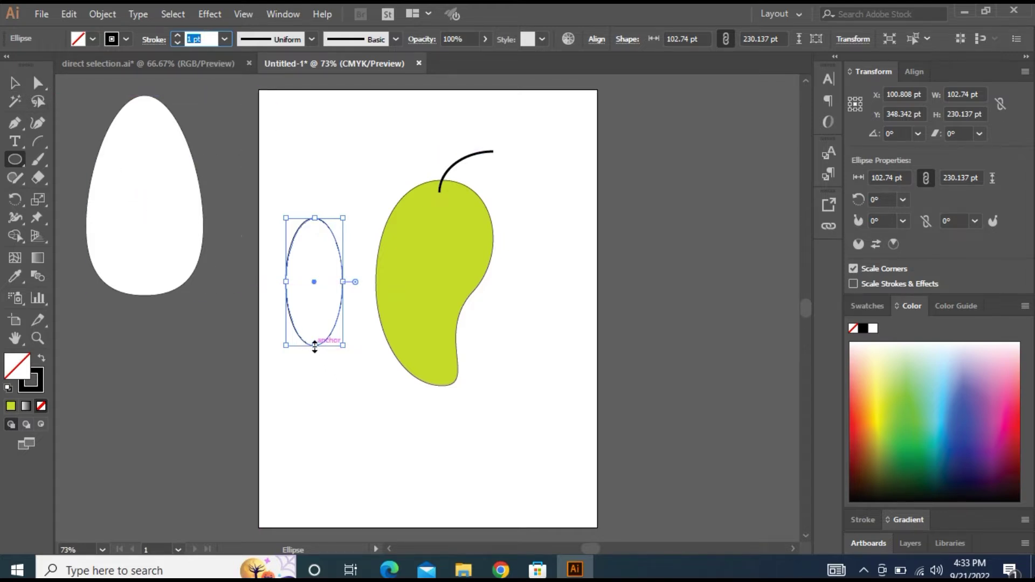
Convert the new ellipse's top and bottom anchor points to sharp corners to form a leaf
{"action": "left_click", "coordinate": [38, 82]}
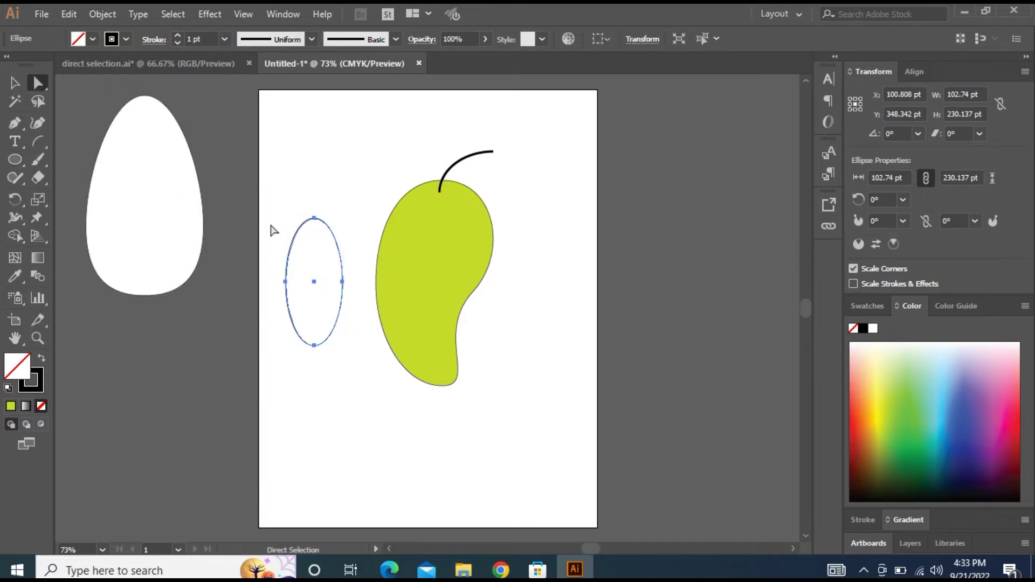
{"action": "left_click", "coordinate": [314, 218]}
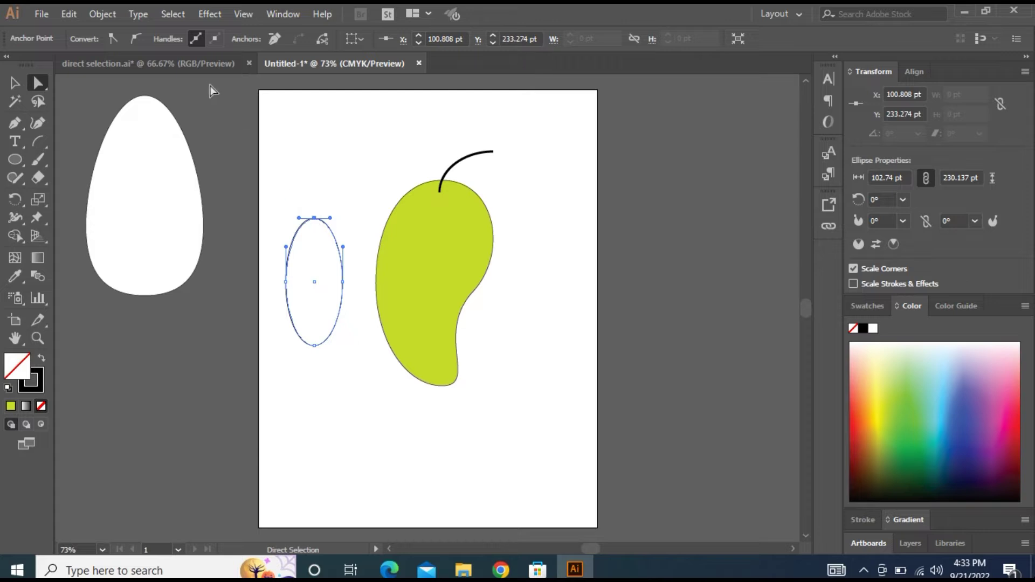
{"action": "left_click", "coordinate": [112, 39]}
{"action": "left_click", "coordinate": [112, 39]}
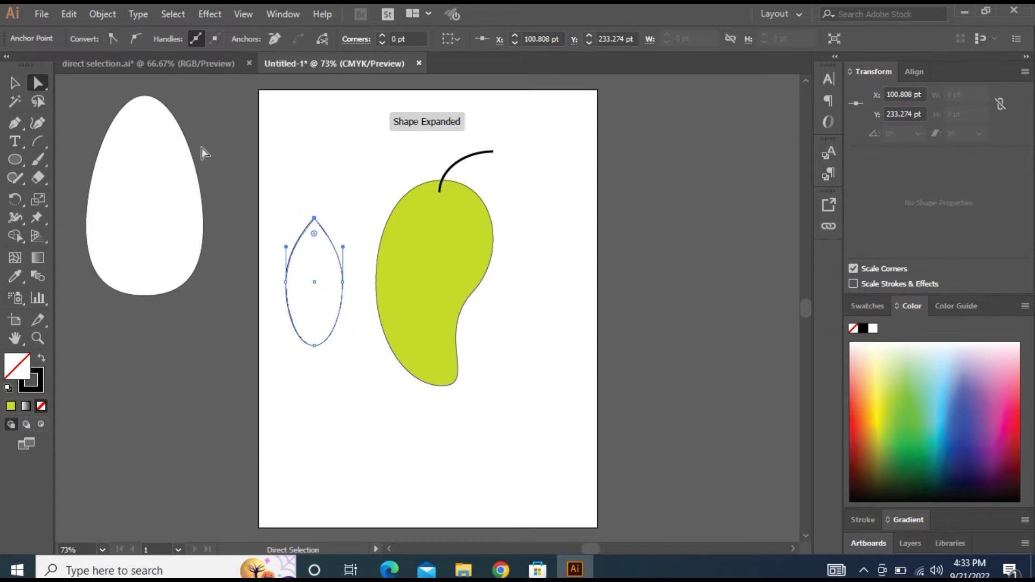
{"action": "left_click", "coordinate": [315, 344]}
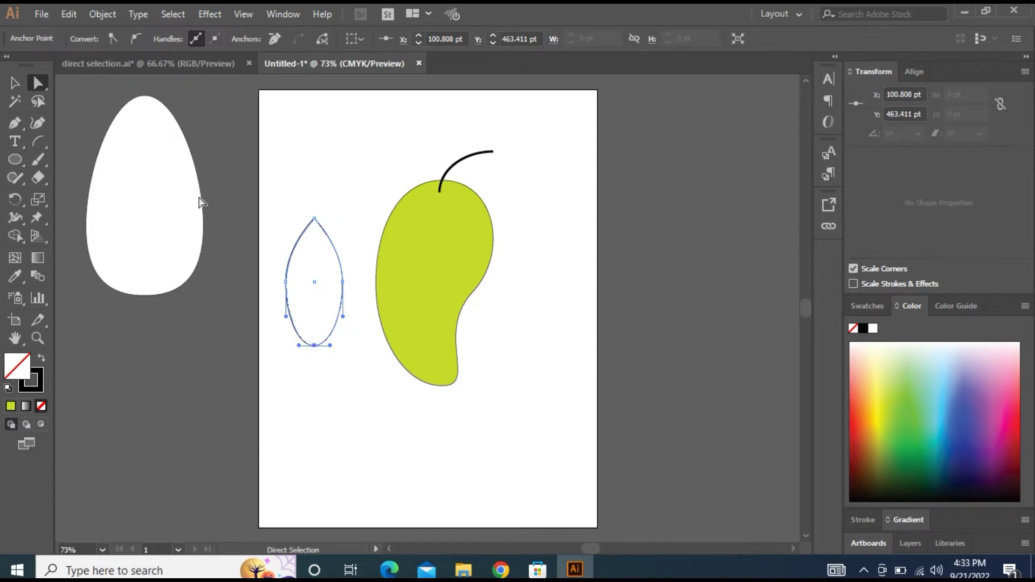
{"action": "left_click", "coordinate": [114, 39]}
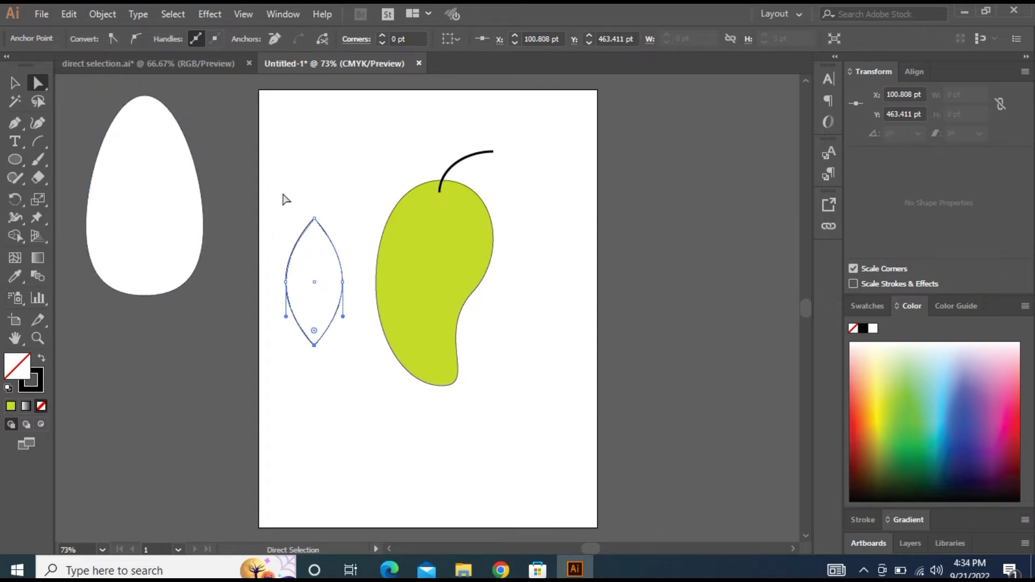
Rotate the leaf about 18.5° counterclockwise and place it over the mango's upper right side, with its tip on the stem
{"action": "left_click", "coordinate": [14, 82]}
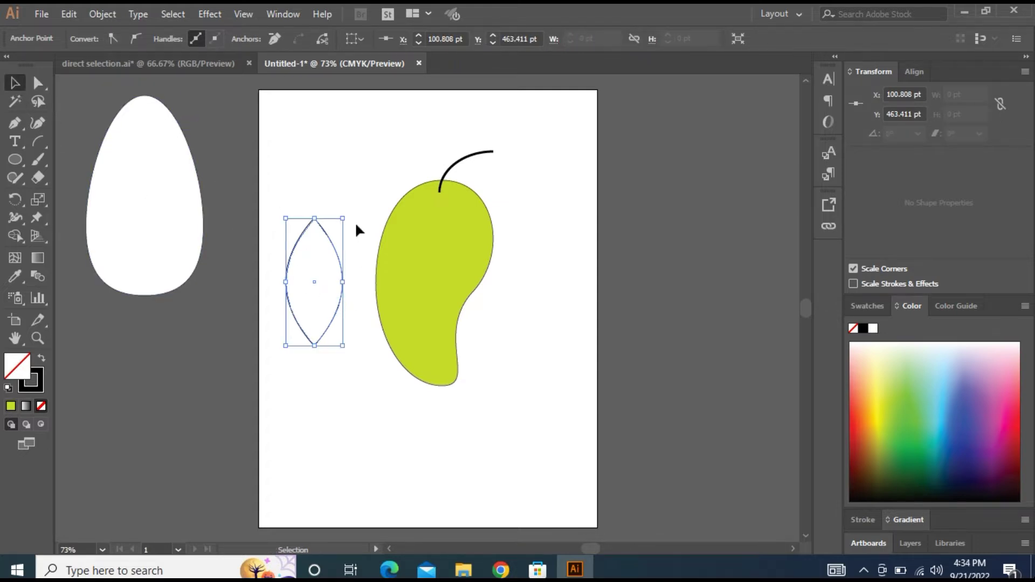
{"action": "left_click_drag", "start_coordinate": [349, 212], "coordinate": [324, 203]}
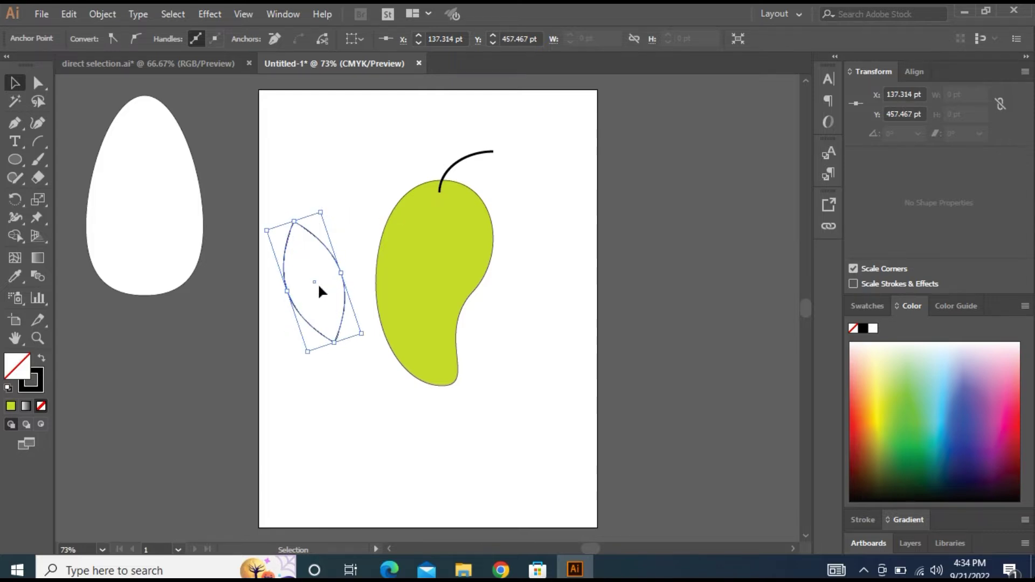
{"action": "left_click_drag", "start_coordinate": [316, 285], "coordinate": [478, 221]}
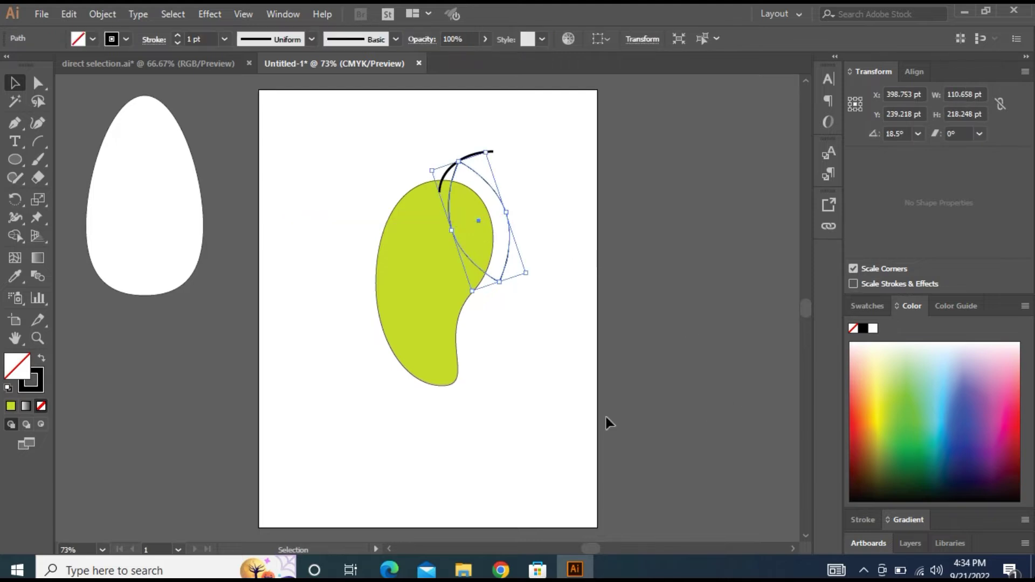
Fill the leaf with a very dark green and deselect it
{"action": "double_click", "coordinate": [20, 359]}
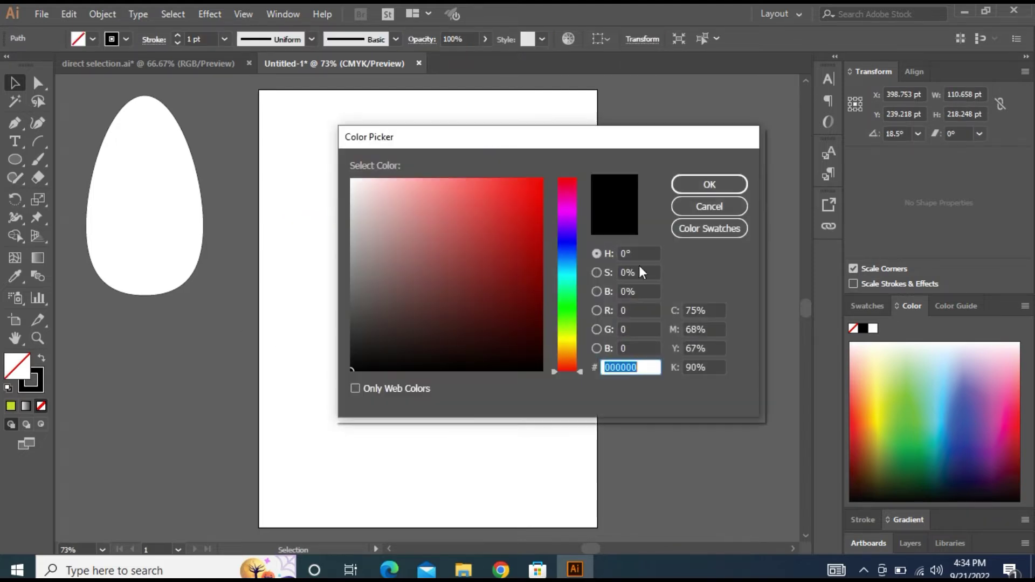
{"action": "left_click", "coordinate": [567, 303]}
{"action": "left_click_drag", "start_coordinate": [536, 308], "coordinate": [523, 345]}
{"action": "left_click", "coordinate": [703, 186]}
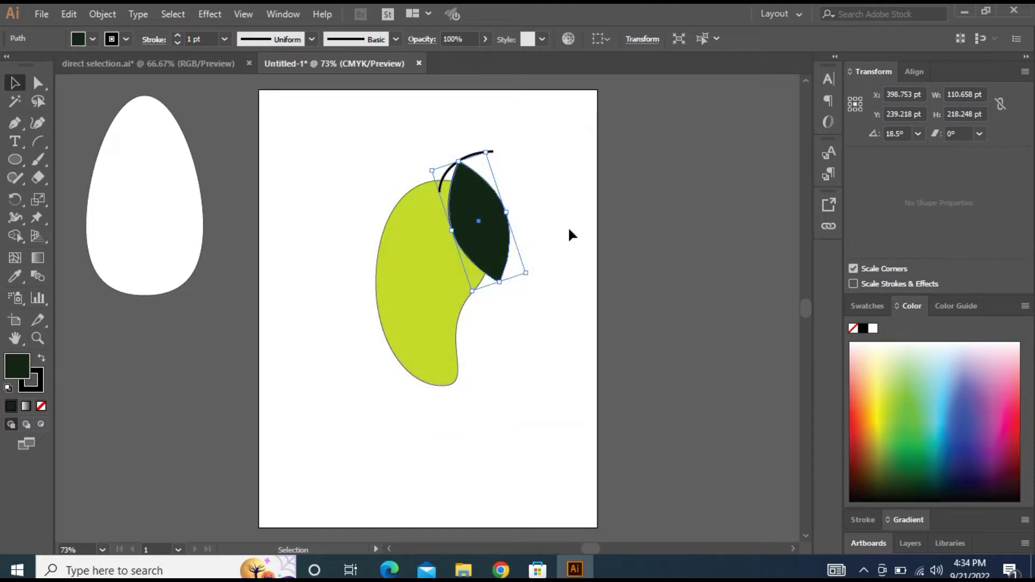
{"action": "left_click", "coordinate": [550, 204]}
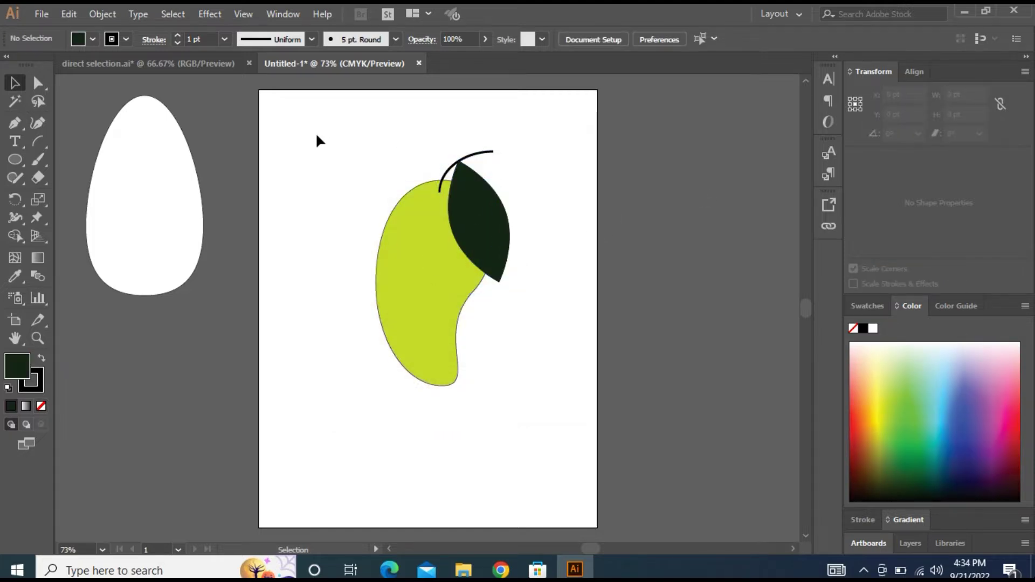
Group the mango, stem and leaf together, and deselect the group
{"action": "left_click", "coordinate": [448, 325]}
{"action": "left_click", "coordinate": [506, 245]}
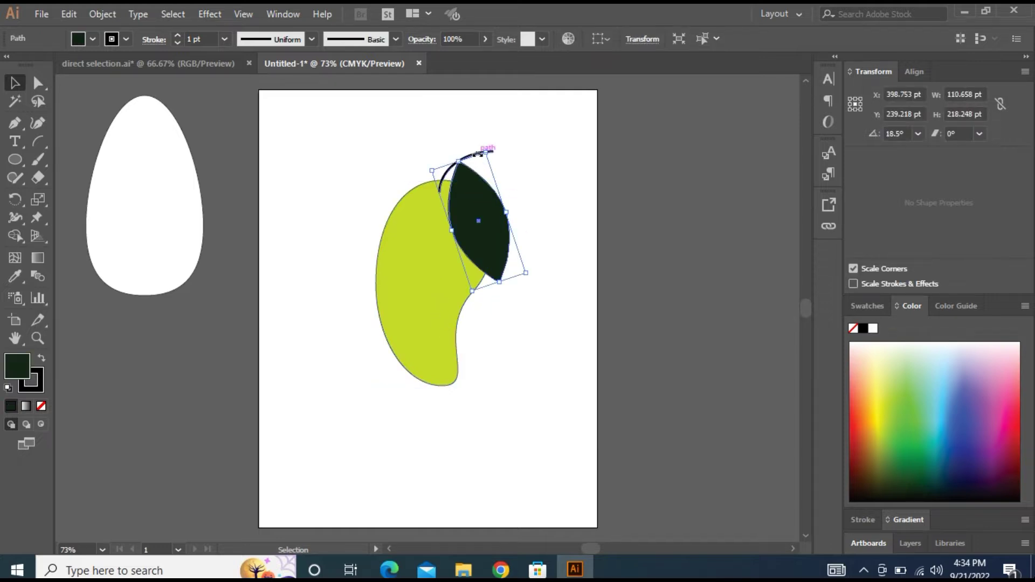
{"action": "left_click_drag", "start_coordinate": [348, 142], "coordinate": [401, 221]}
{"action": "left_click_drag", "start_coordinate": [428, 266], "coordinate": [544, 380]}
{"action": "right_click", "coordinate": [432, 232]}
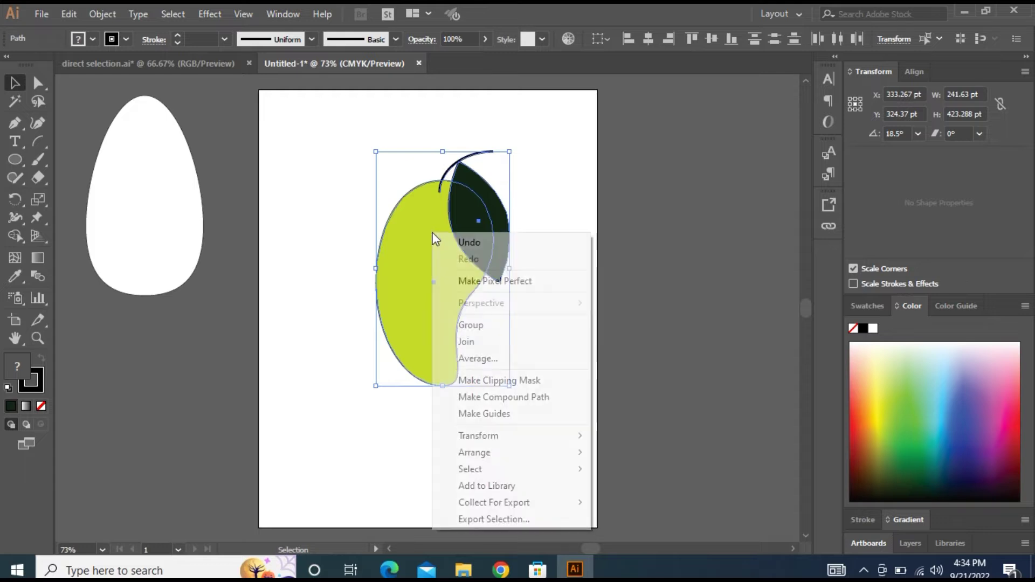
{"action": "left_click", "coordinate": [483, 330]}
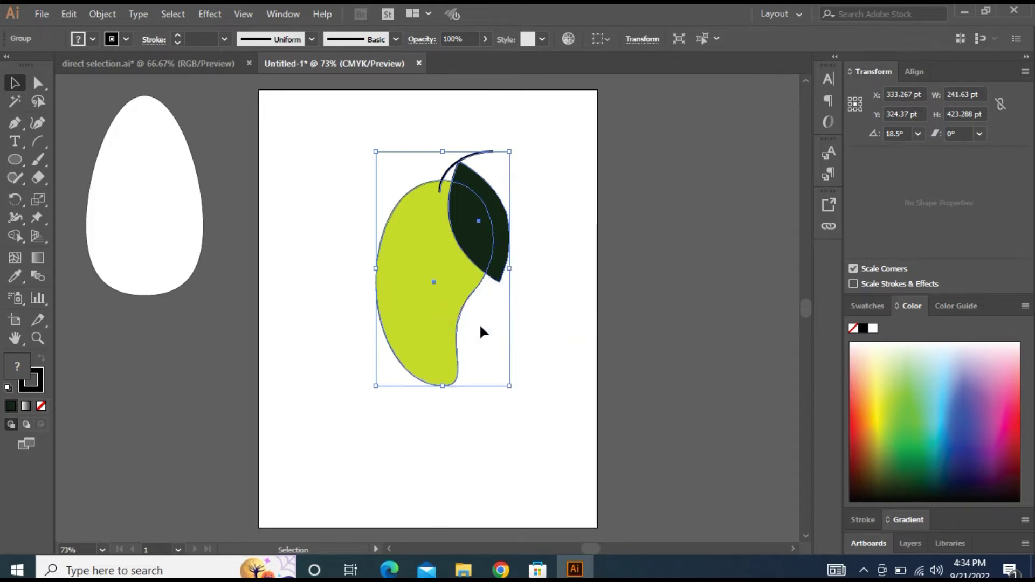
{"action": "left_click", "coordinate": [547, 323]}
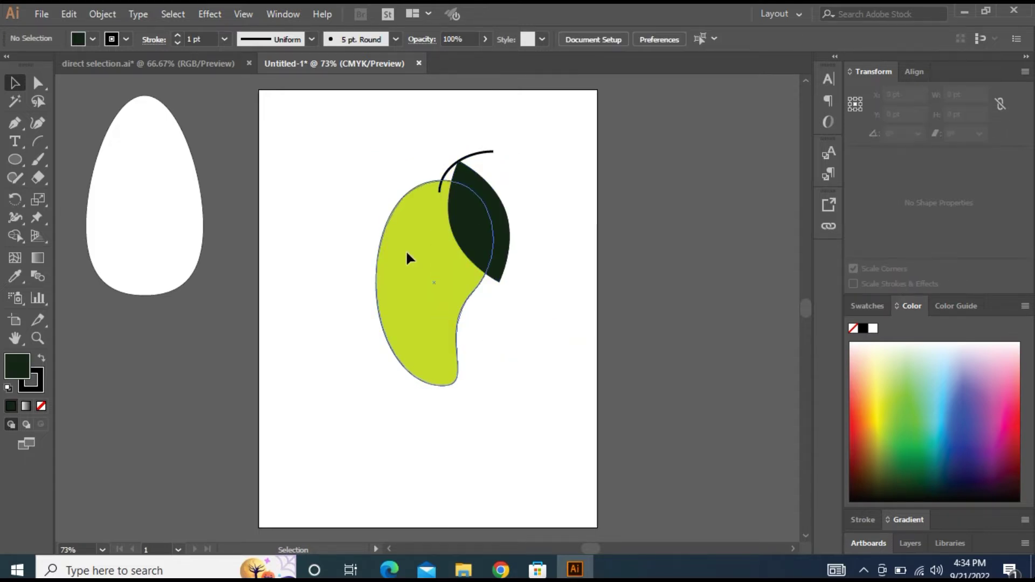
Move the mango group off the artboard to below the egg and shrink it slightly
{"action": "left_click", "coordinate": [457, 254]}
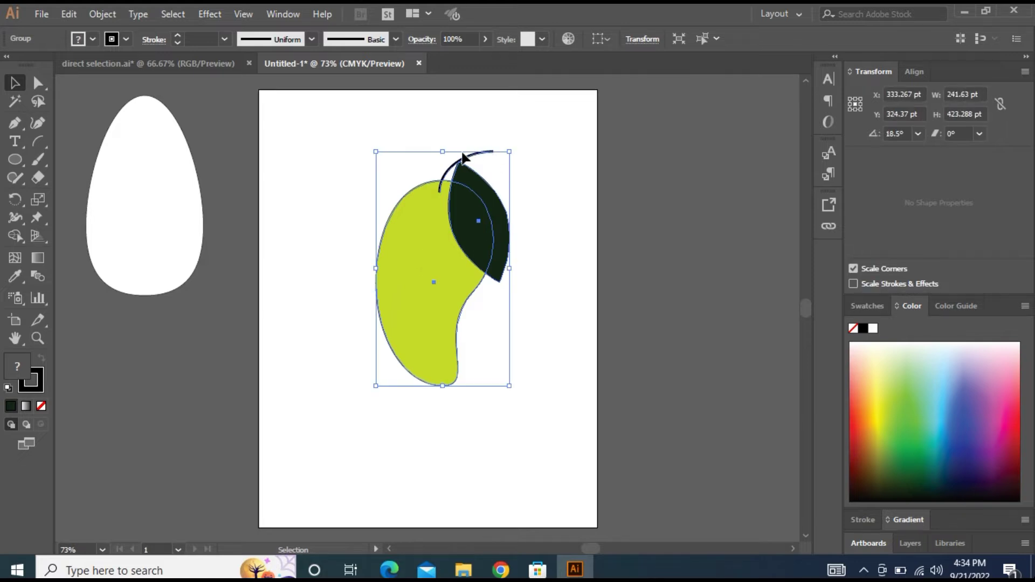
{"action": "left_click_drag", "start_coordinate": [432, 279], "coordinate": [172, 425]}
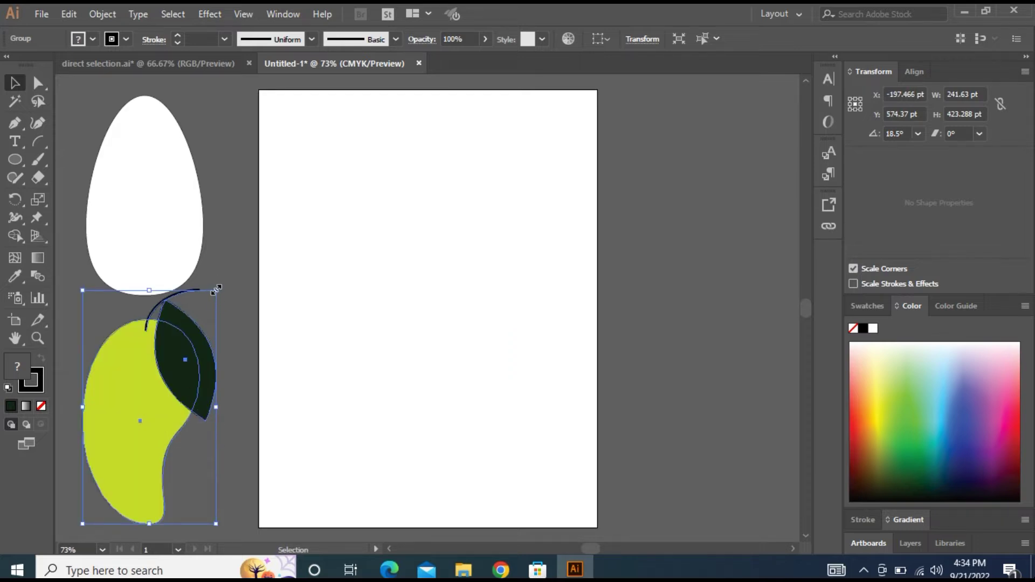
{"action": "left_click_drag", "start_coordinate": [216, 289], "coordinate": [215, 332]}
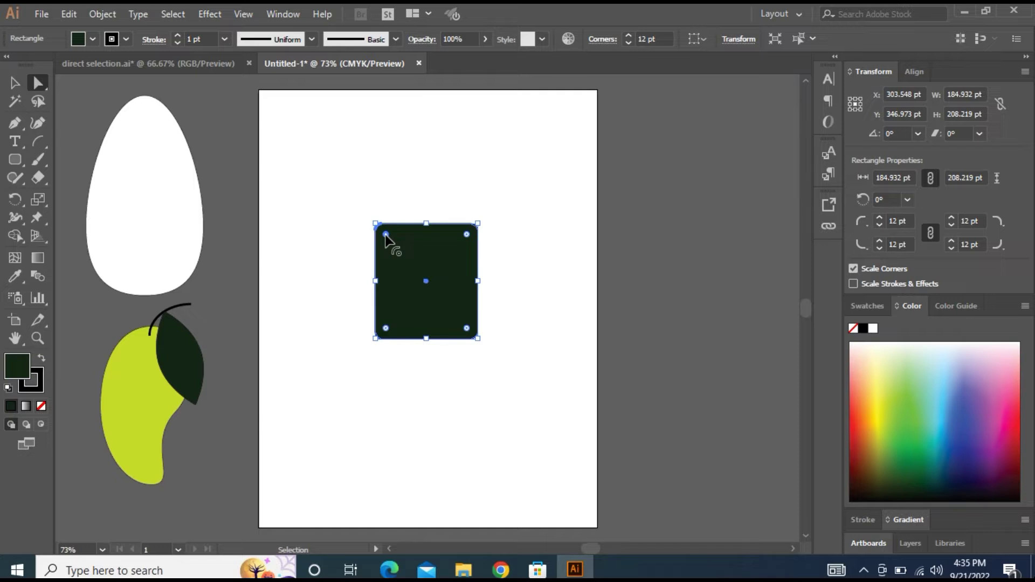
Delete the rounded rectangle and draw a square-cornered rectangle about 204 by 253 pt in the artboard's upper half
{"action": "left_click_drag", "start_coordinate": [389, 237], "coordinate": [418, 269]}
{"action": "key", "text": "Delete"}
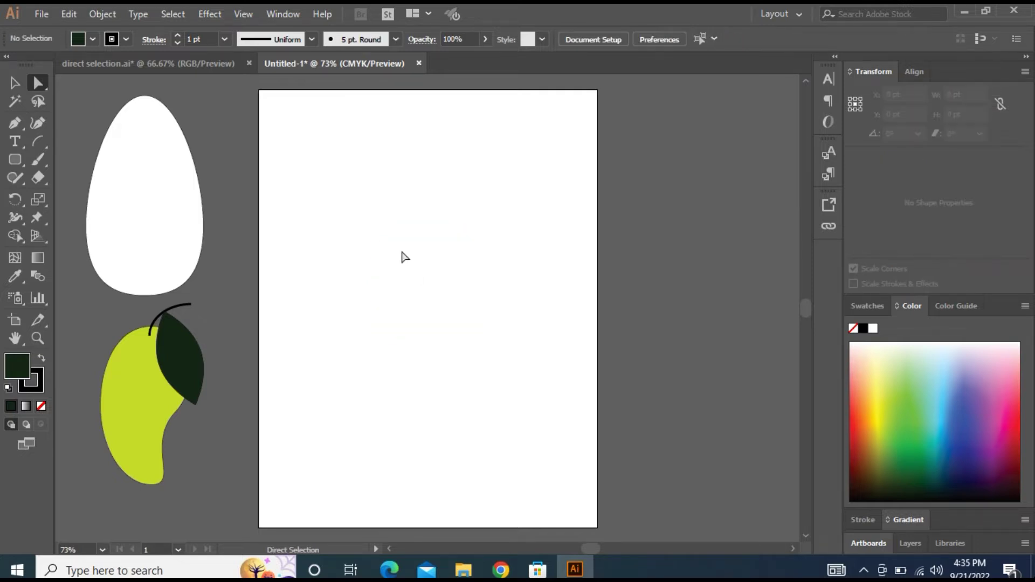
{"action": "left_click_drag", "start_coordinate": [17, 160], "coordinate": [23, 156]}
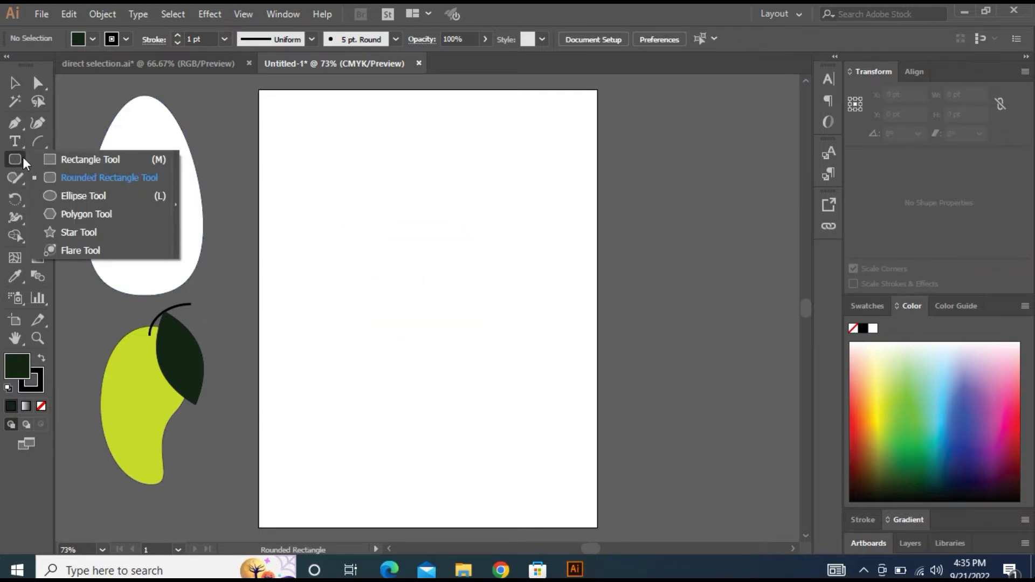
{"action": "left_click", "coordinate": [69, 160]}
{"action": "left_click_drag", "start_coordinate": [335, 176], "coordinate": [448, 317]}
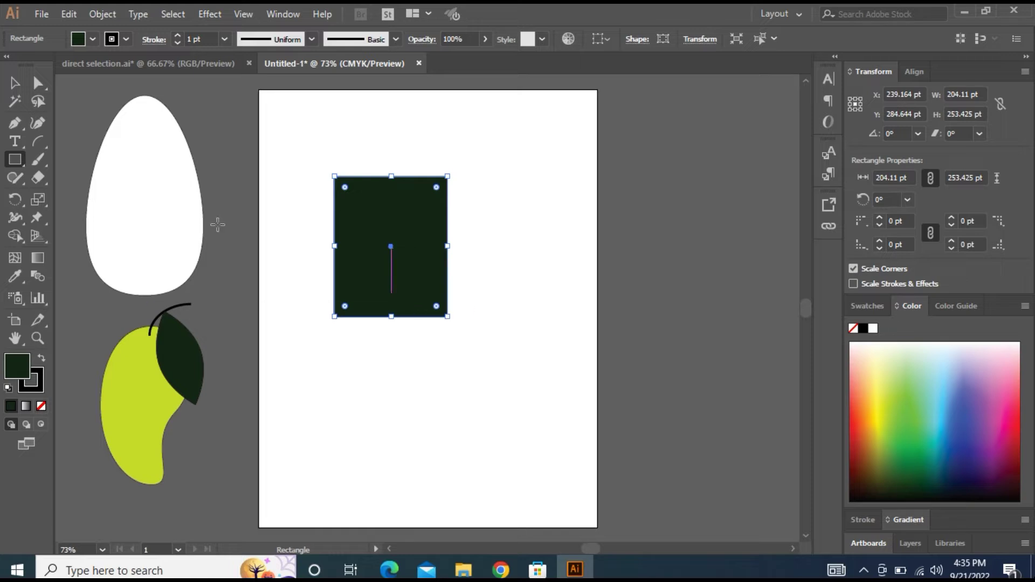
Round both top corners of the rectangle to the maximum radius of about 102 pt, and deselect it
{"action": "left_click", "coordinate": [40, 86]}
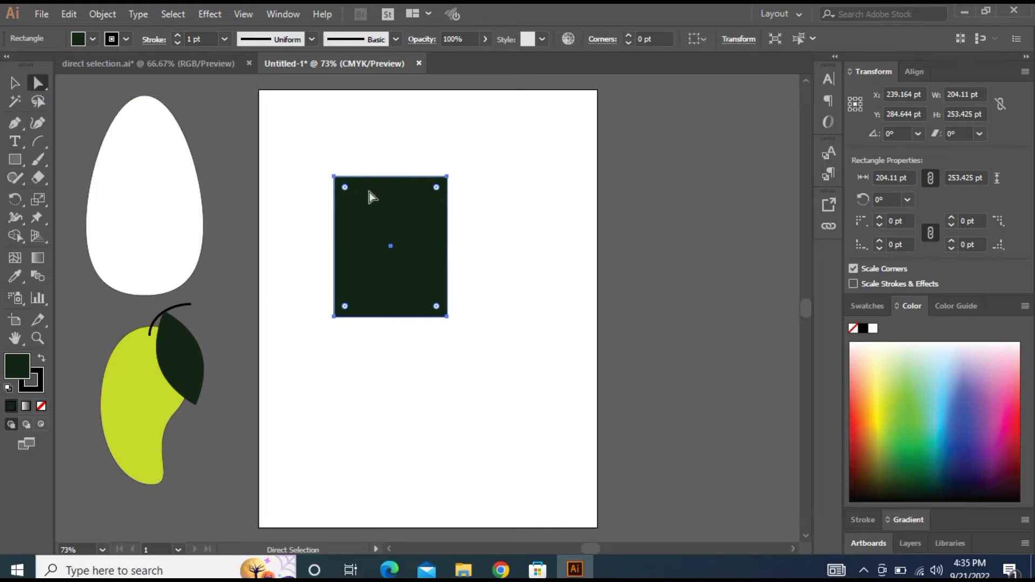
{"action": "left_click", "coordinate": [334, 177]}
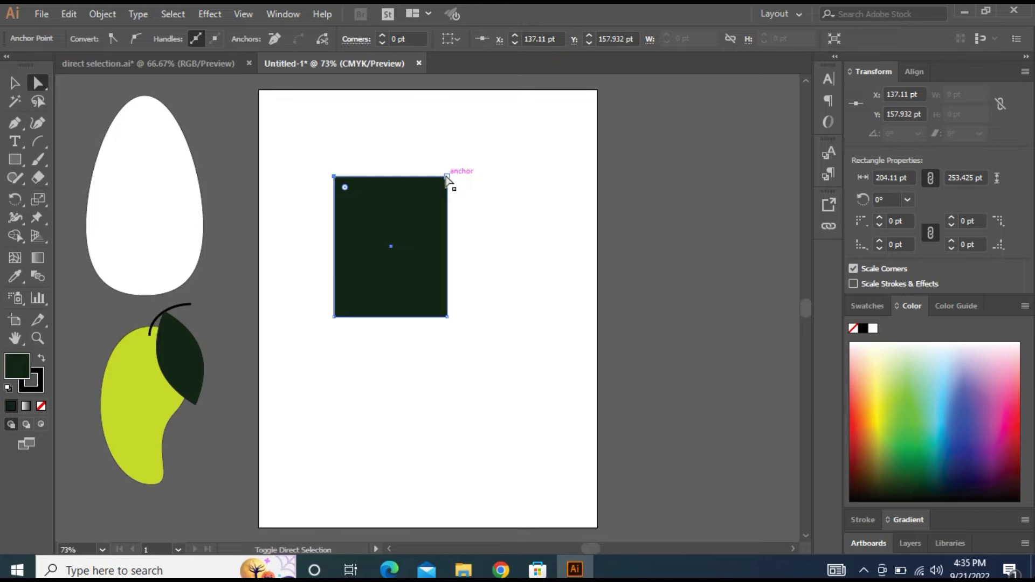
{"action": "left_click", "coordinate": [447, 176], "text": "shift"}
{"action": "left_click_drag", "start_coordinate": [438, 189], "coordinate": [422, 270]}
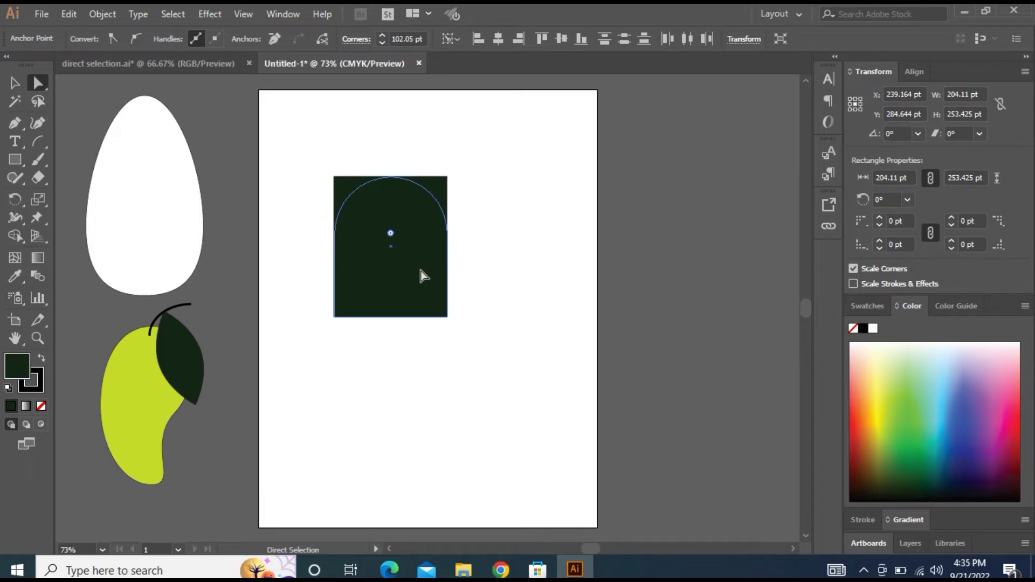
{"action": "left_click", "coordinate": [492, 266]}
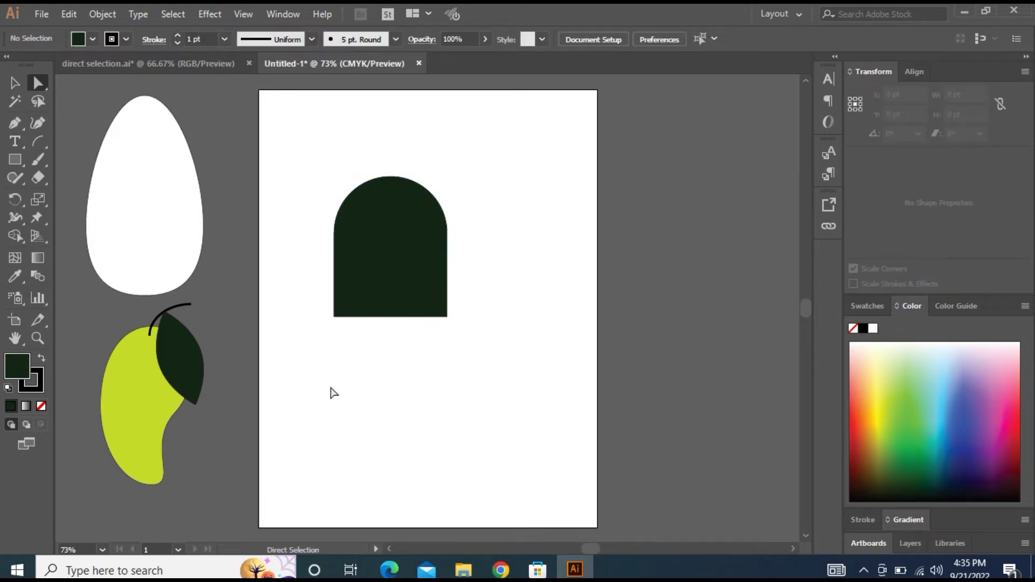
Round both bottom corners of the arched shape to about 29 pt
{"action": "left_click", "coordinate": [334, 318]}
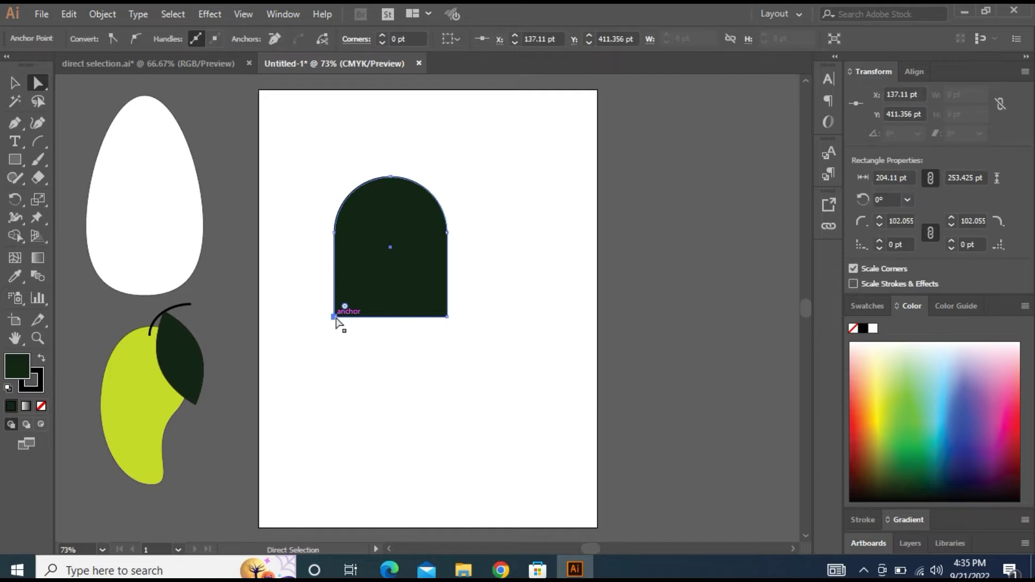
{"action": "left_click", "coordinate": [446, 318], "text": "shift"}
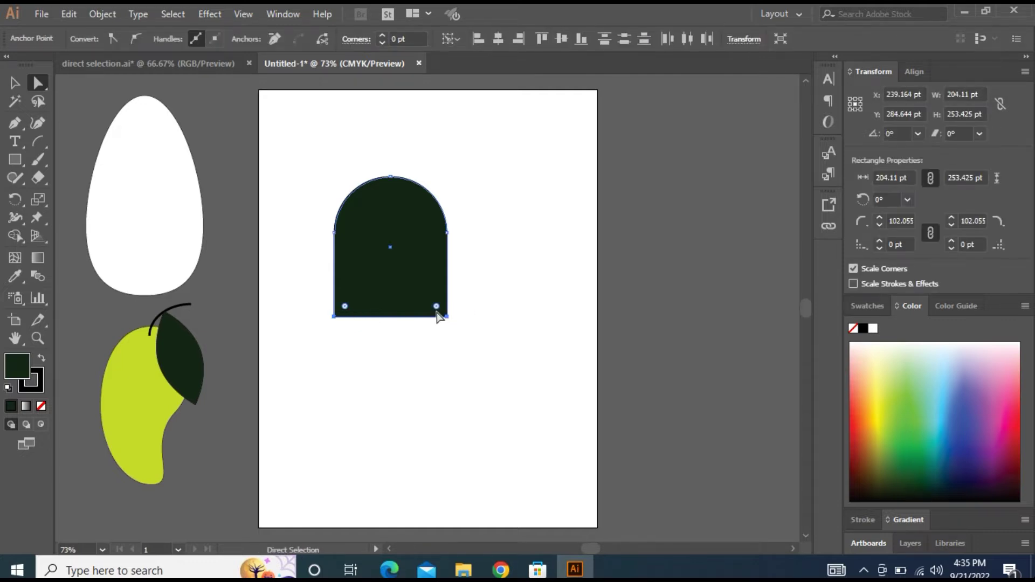
{"action": "left_click_drag", "start_coordinate": [438, 307], "coordinate": [428, 304]}
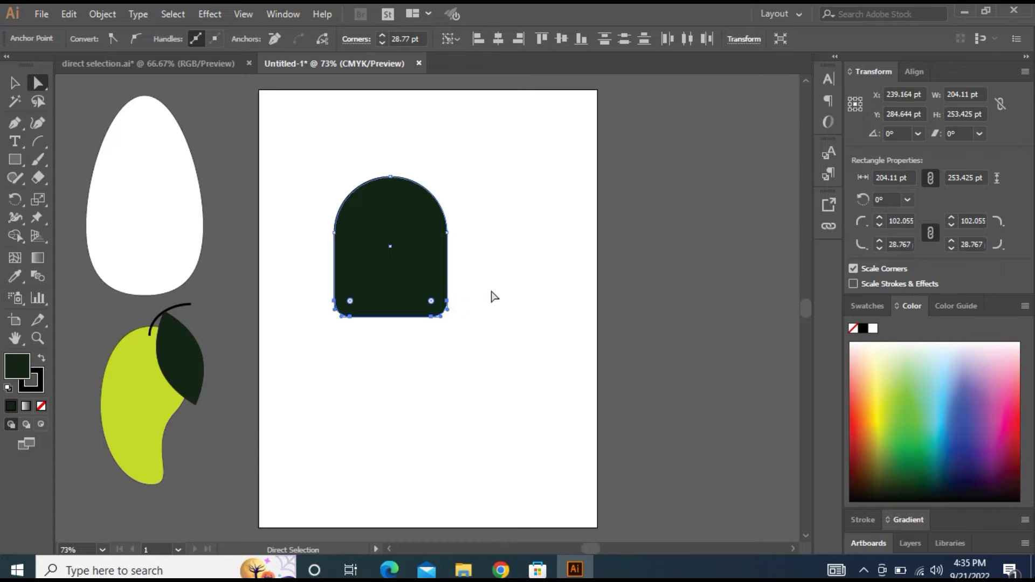
Draw a narrow rectangle about 85 by 171 pt overlapping the top of the arched shape as a bottle neck
{"action": "left_click", "coordinate": [14, 159]}
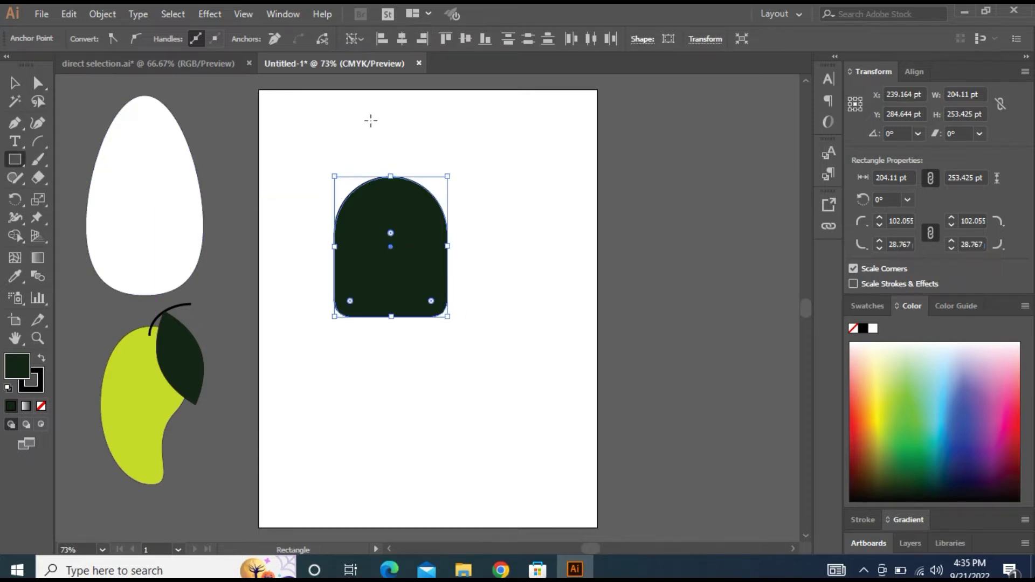
{"action": "left_click_drag", "start_coordinate": [370, 121], "coordinate": [419, 215]}
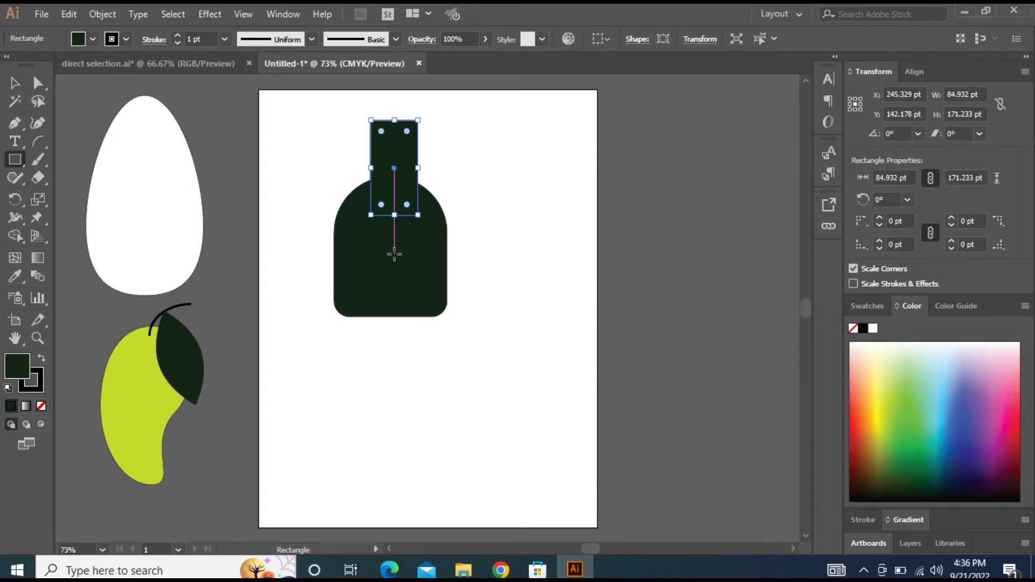
Align the neck rectangle and the bottle body on their horizontal centers, and deselect them
{"action": "key", "text": "v"}
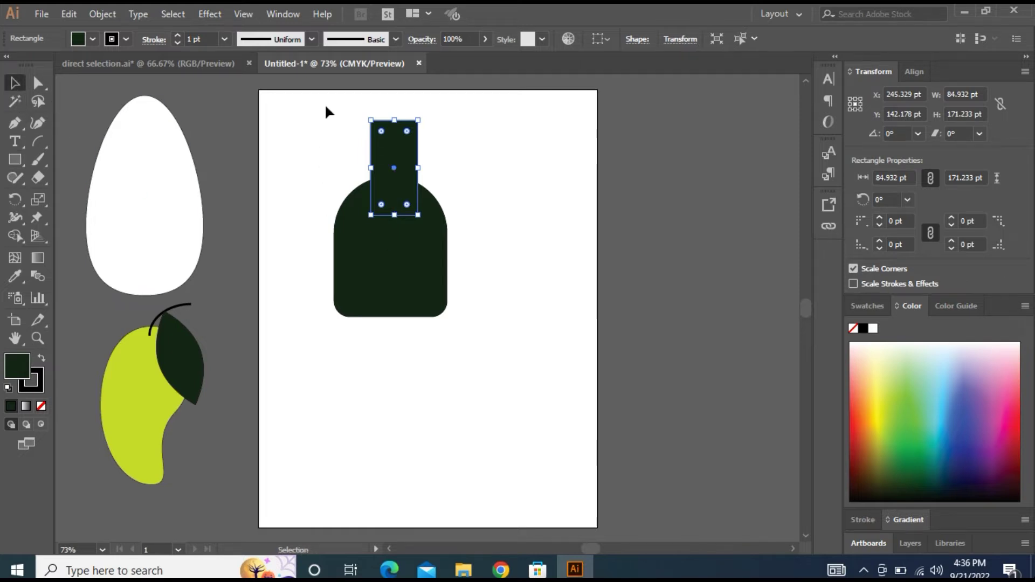
{"action": "left_click_drag", "start_coordinate": [325, 104], "coordinate": [478, 337]}
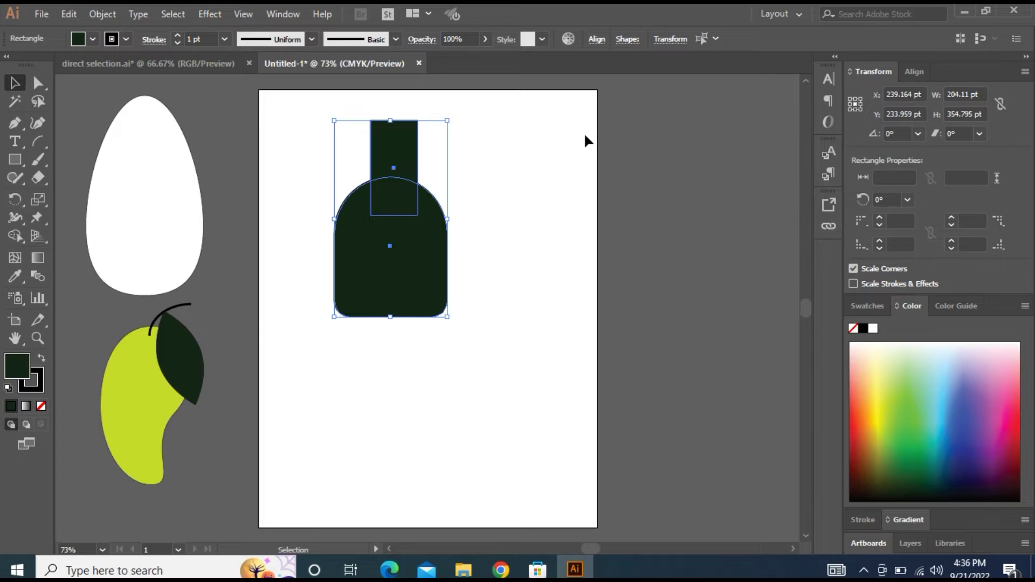
{"action": "left_click", "coordinate": [283, 15]}
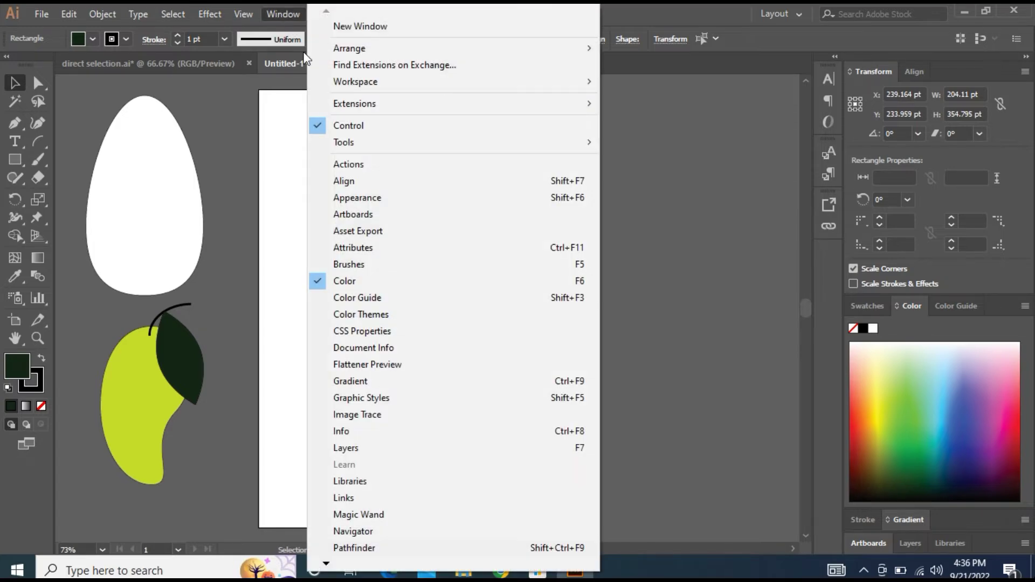
{"action": "left_click", "coordinate": [351, 183]}
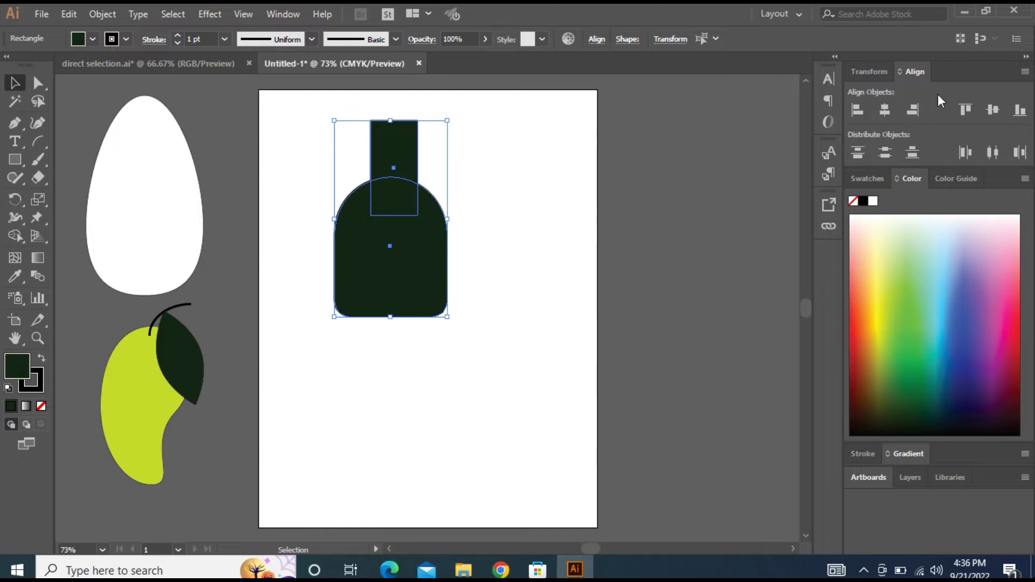
{"action": "left_click", "coordinate": [885, 111]}
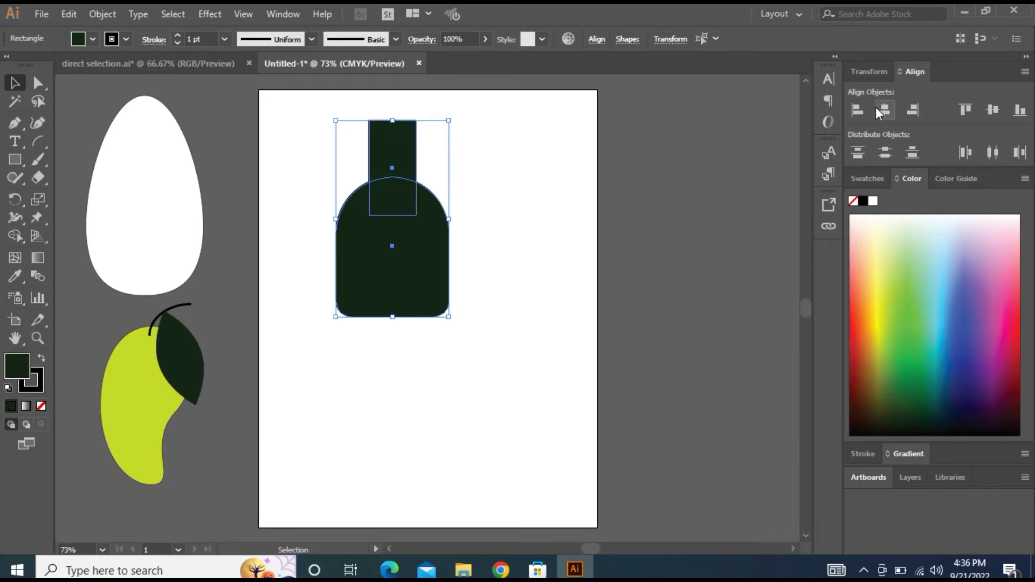
{"action": "left_click", "coordinate": [506, 269]}
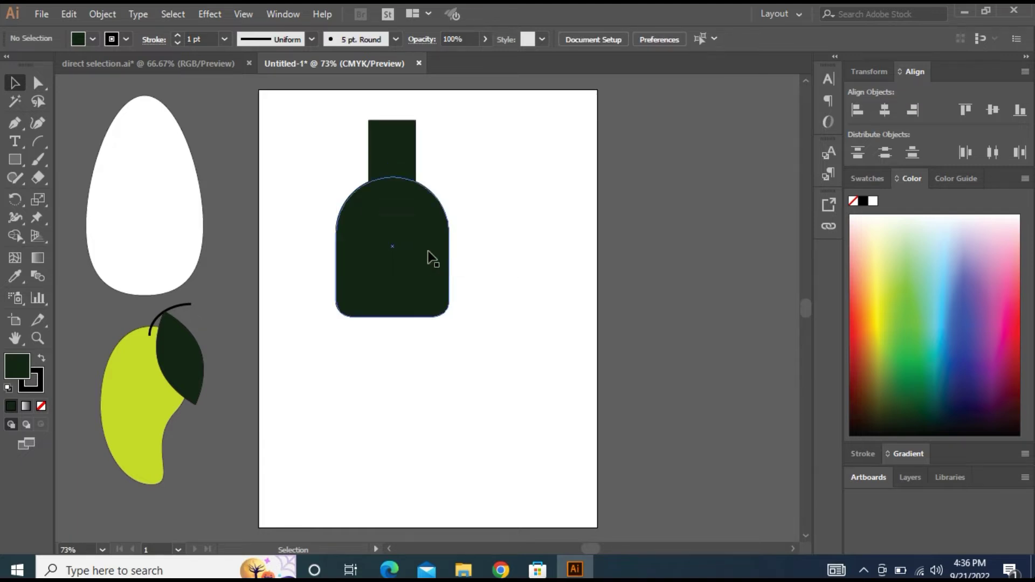
Draw a rounded-rectangle lip across the top of the neck and place a thinner copy of it at the neck's base
{"action": "left_click", "coordinate": [15, 159]}
{"action": "left_click", "coordinate": [77, 160]}
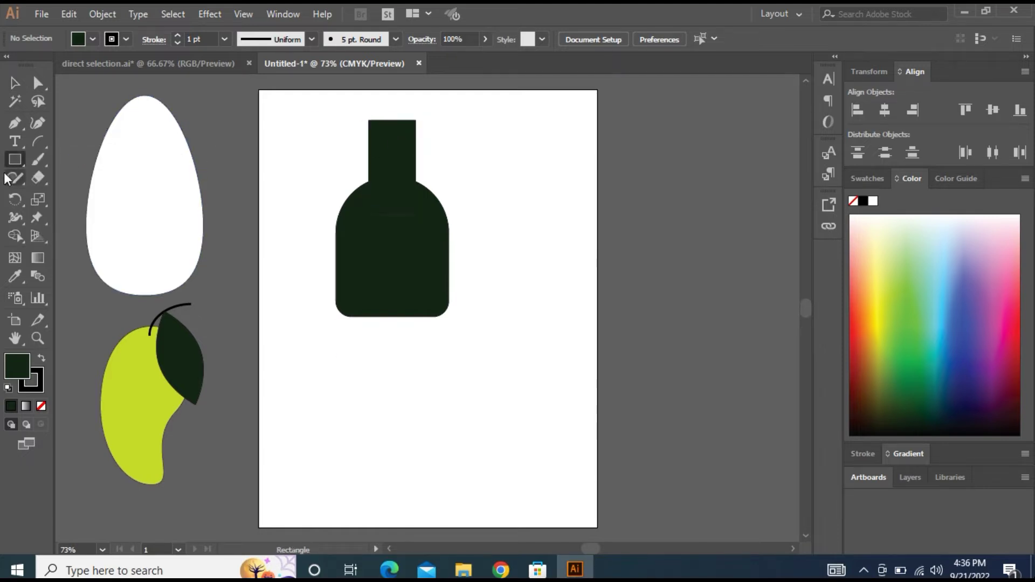
{"action": "left_click", "coordinate": [15, 161]}
{"action": "left_click", "coordinate": [59, 176]}
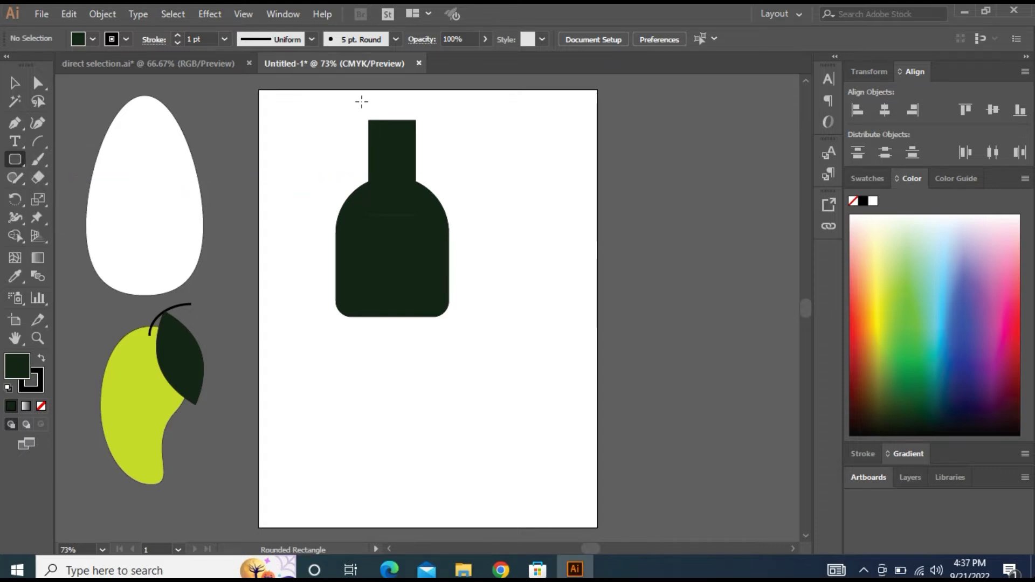
{"action": "left_click_drag", "start_coordinate": [361, 111], "coordinate": [422, 121]}
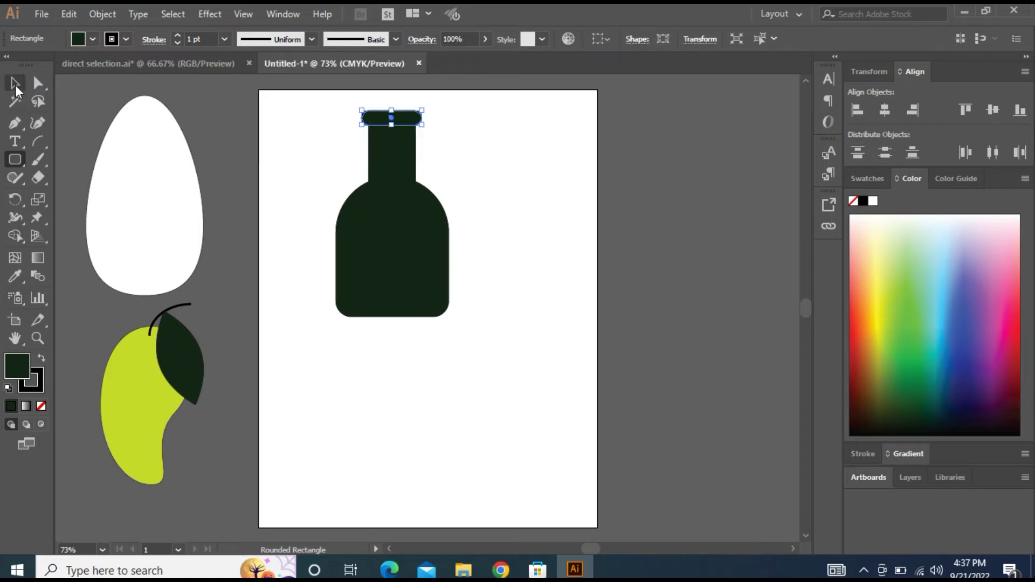
{"action": "left_click", "coordinate": [15, 85]}
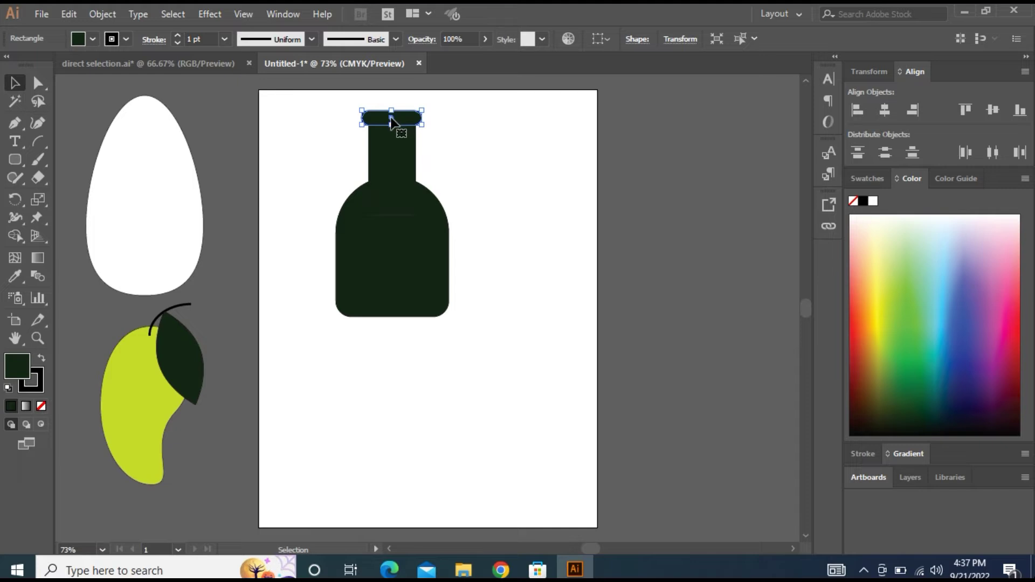
{"action": "left_click_drag", "start_coordinate": [392, 123], "coordinate": [390, 175]}
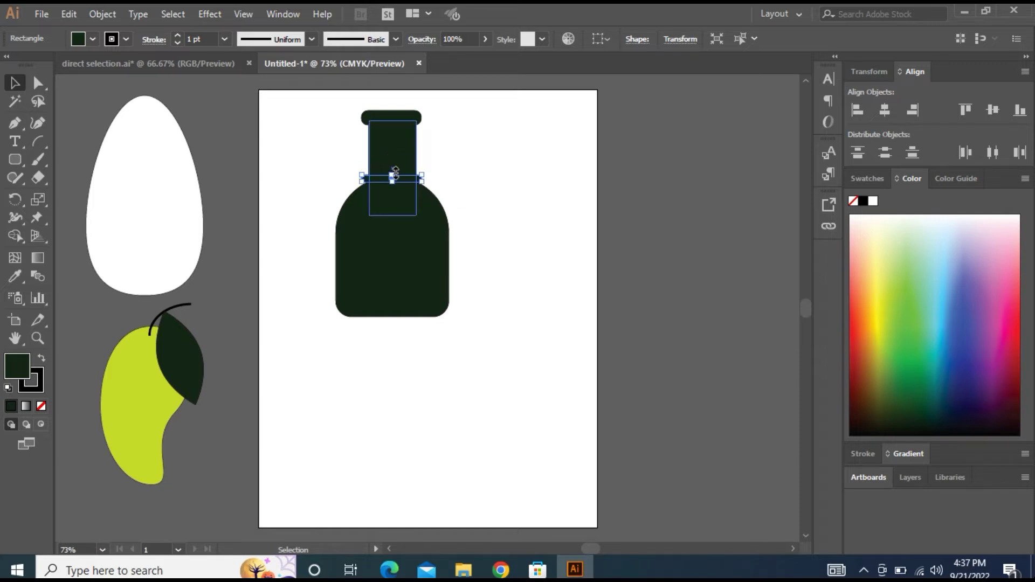
Fill the thin band at the neck's base with a dark brown
{"action": "double_click", "coordinate": [19, 368]}
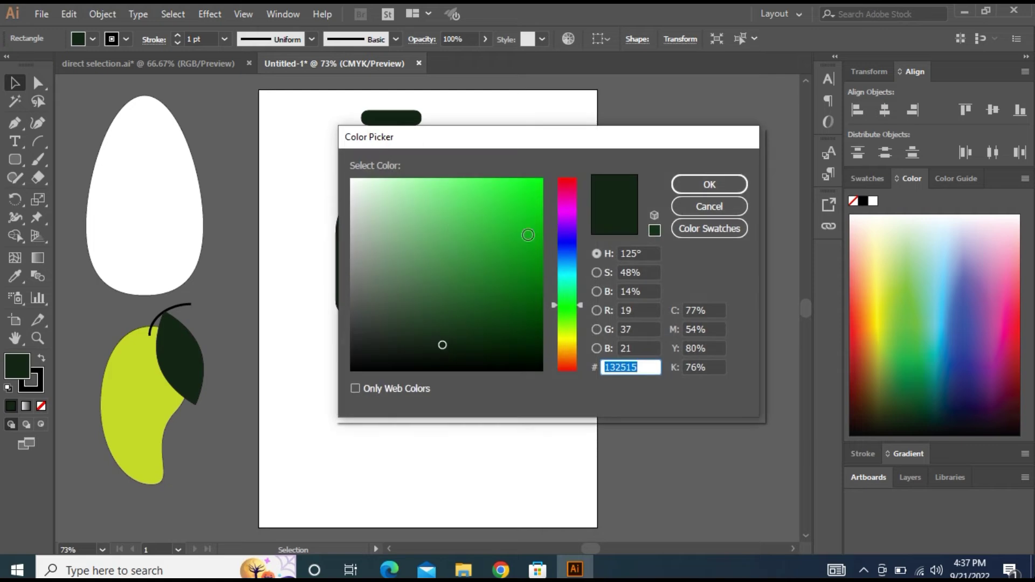
{"action": "left_click", "coordinate": [565, 340]}
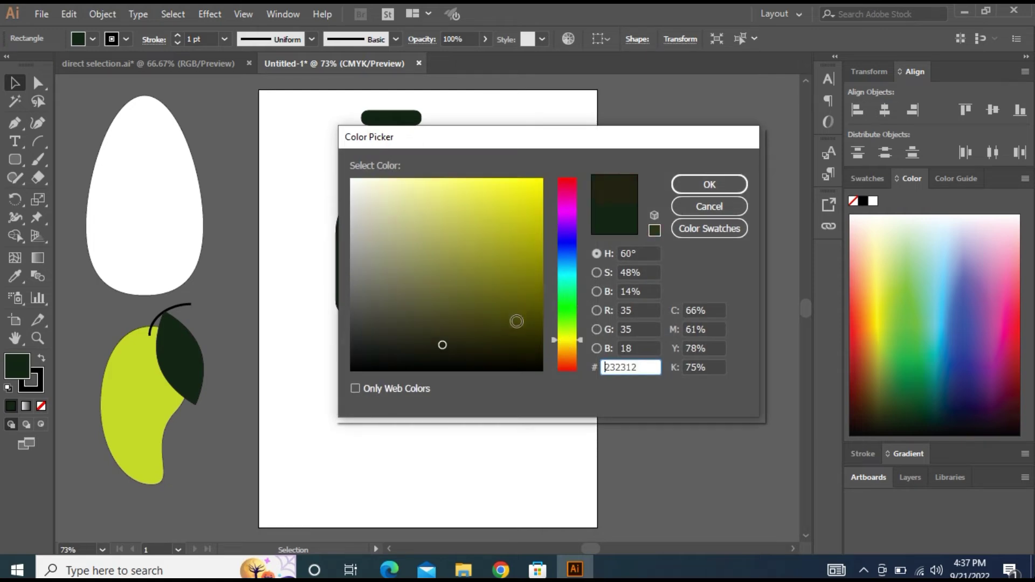
{"action": "left_click", "coordinate": [488, 285]}
{"action": "left_click_drag", "start_coordinate": [563, 348], "coordinate": [563, 352]}
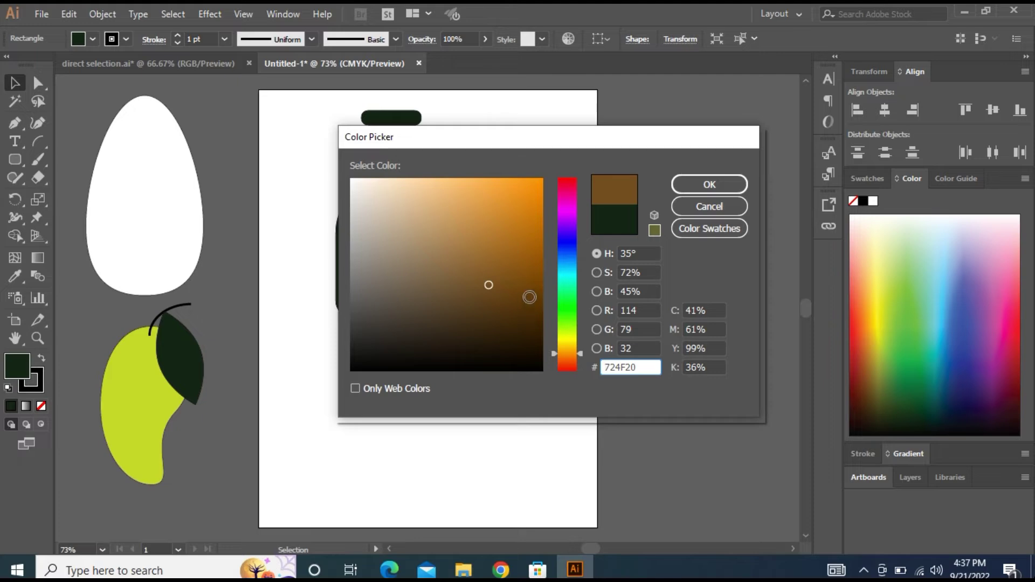
{"action": "left_click", "coordinate": [524, 299]}
{"action": "left_click", "coordinate": [710, 184]}
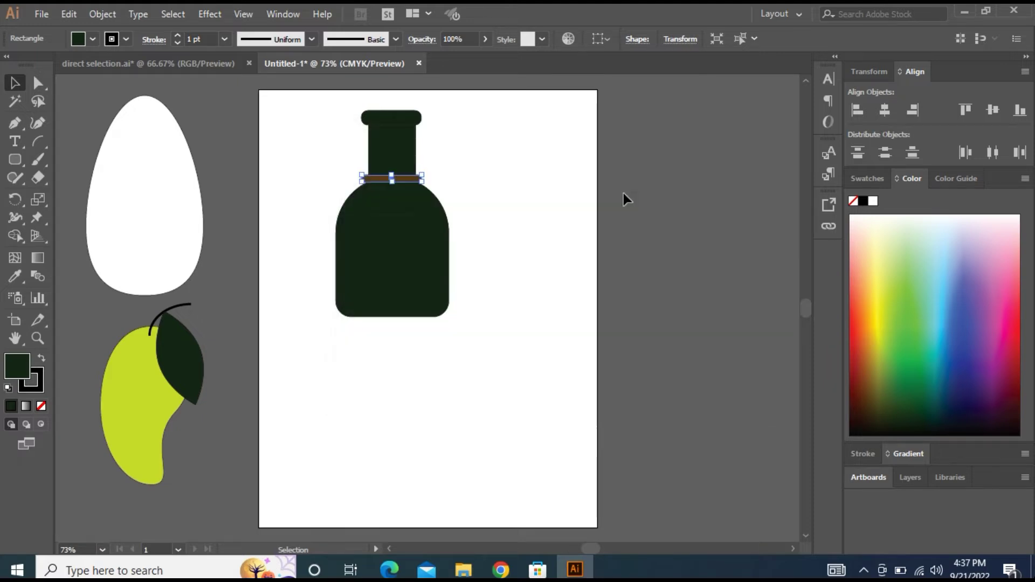
Copy the band's brown fill to the bottle's lip with the Eyedropper
{"action": "left_click", "coordinate": [399, 117]}
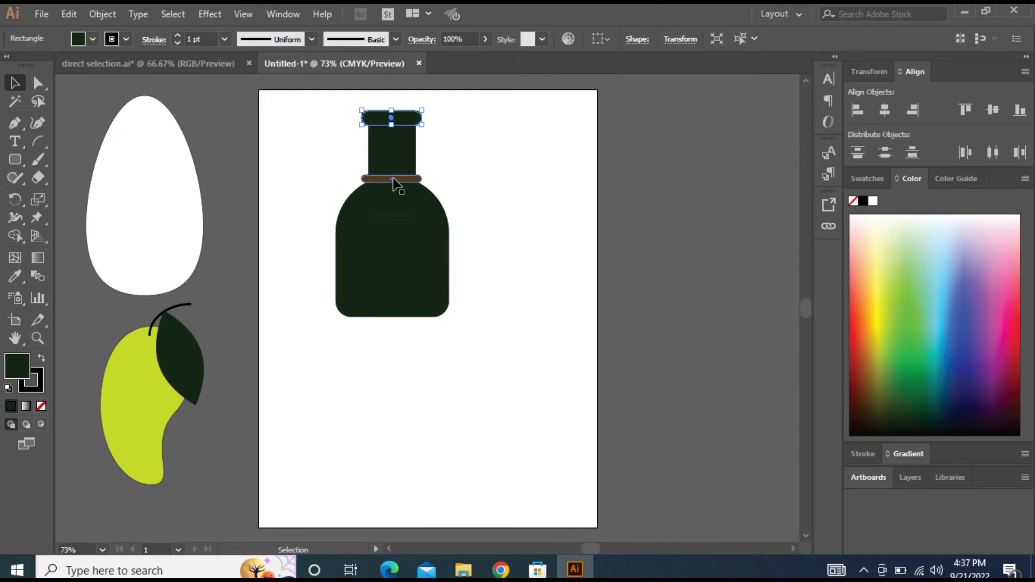
{"action": "left_click", "coordinate": [15, 278]}
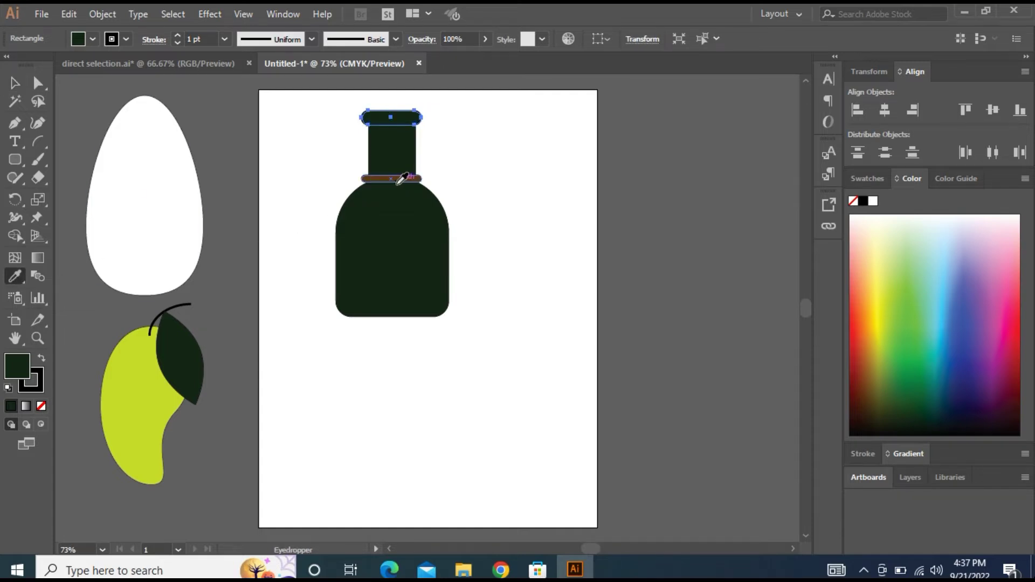
{"action": "left_click", "coordinate": [400, 179]}
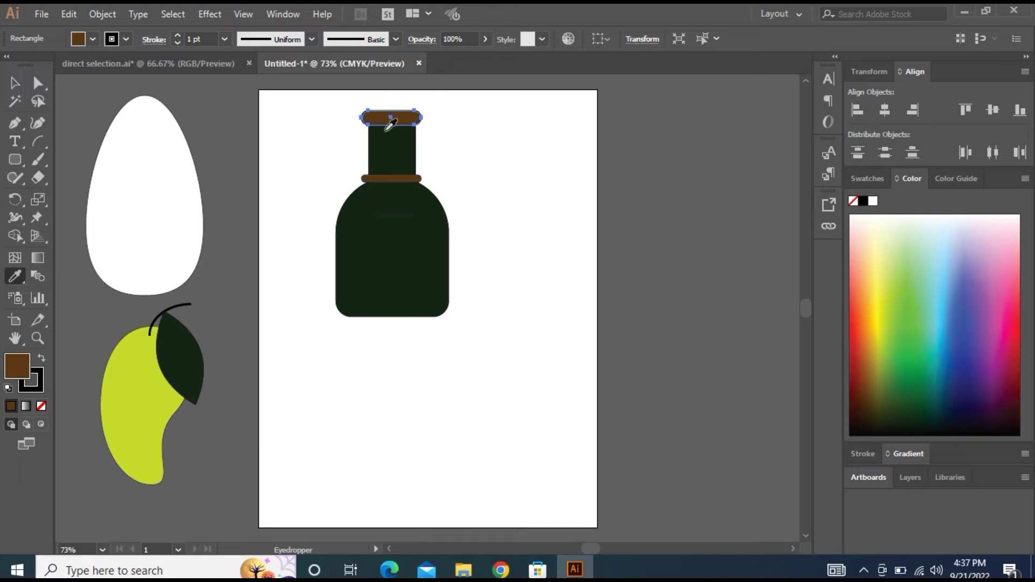
{"action": "left_click", "coordinate": [17, 84]}
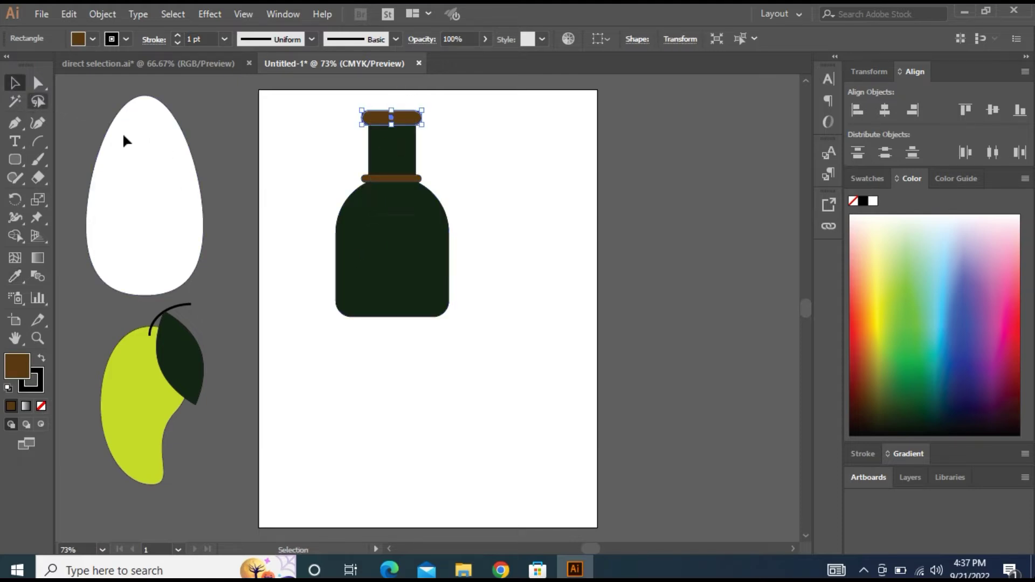
Shorten the neck-base band from both ends so it extends only slightly beyond the neck, and deselect it
{"action": "left_click", "coordinate": [396, 179]}
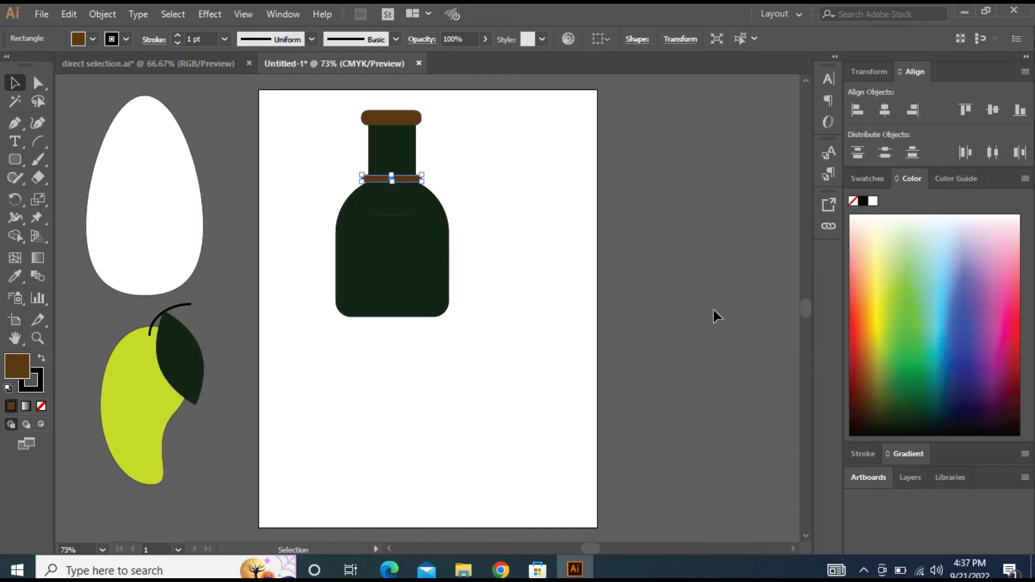
{"action": "key", "text": "alt"}
{"action": "scroll", "coordinate": [510, 329], "scroll_direction": "up", "scroll_amount": 5}
{"action": "left_click_drag", "start_coordinate": [806, 309], "coordinate": [806, 303]}
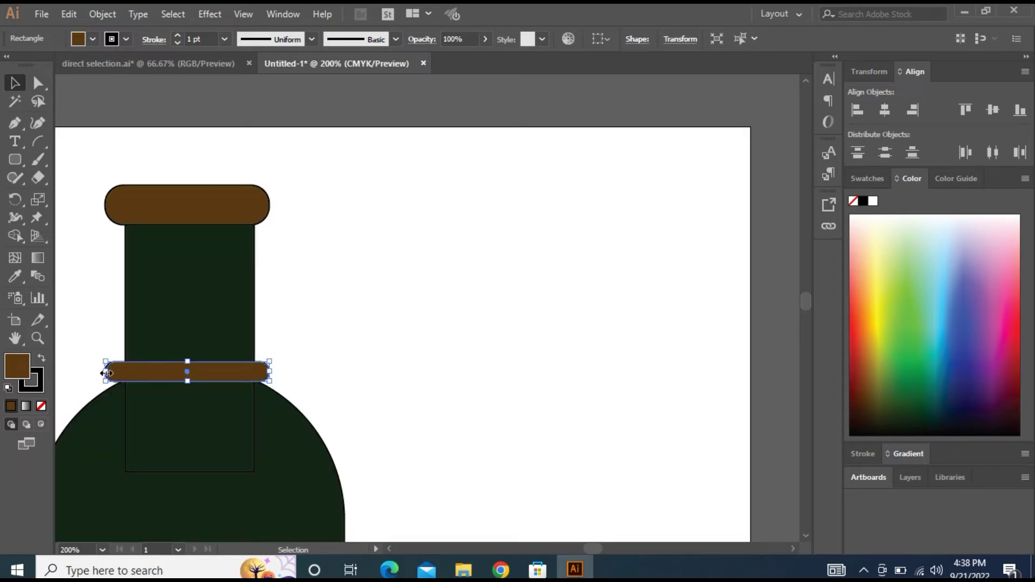
{"action": "left_click_drag", "start_coordinate": [107, 372], "coordinate": [116, 373]}
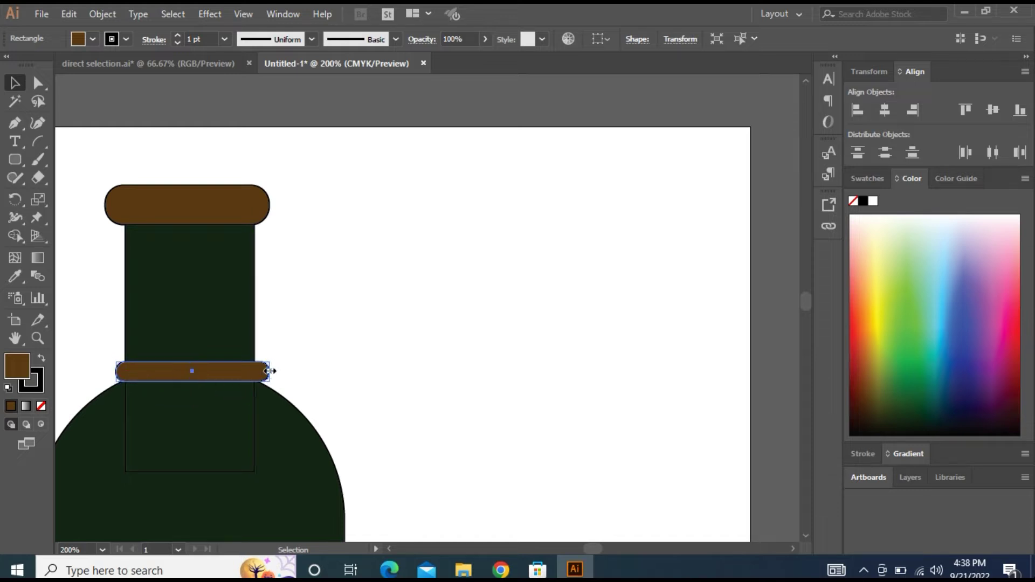
{"action": "left_click_drag", "start_coordinate": [269, 371], "coordinate": [261, 370]}
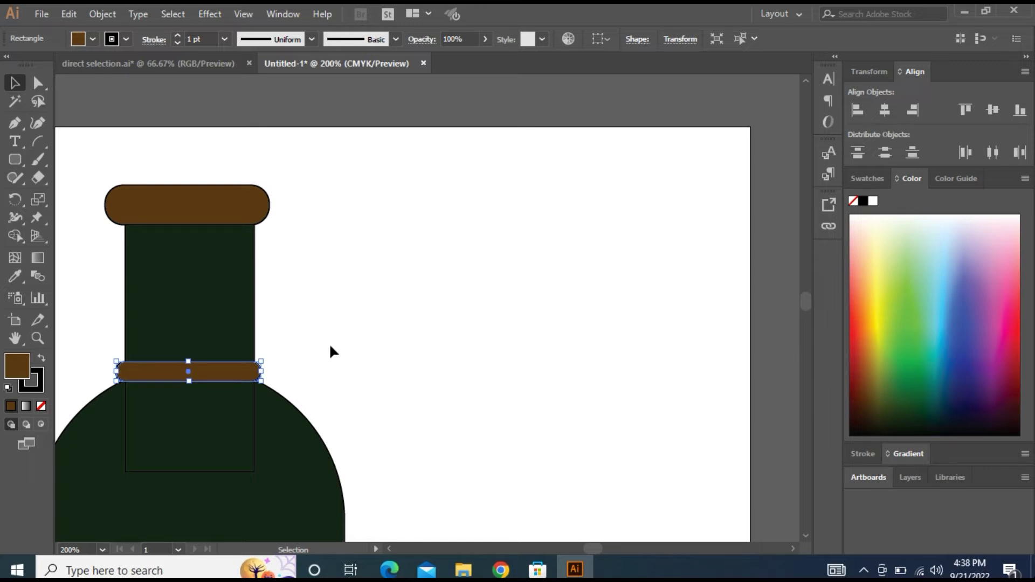
{"action": "scroll", "coordinate": [330, 351], "scroll_direction": "down", "scroll_amount": 4}
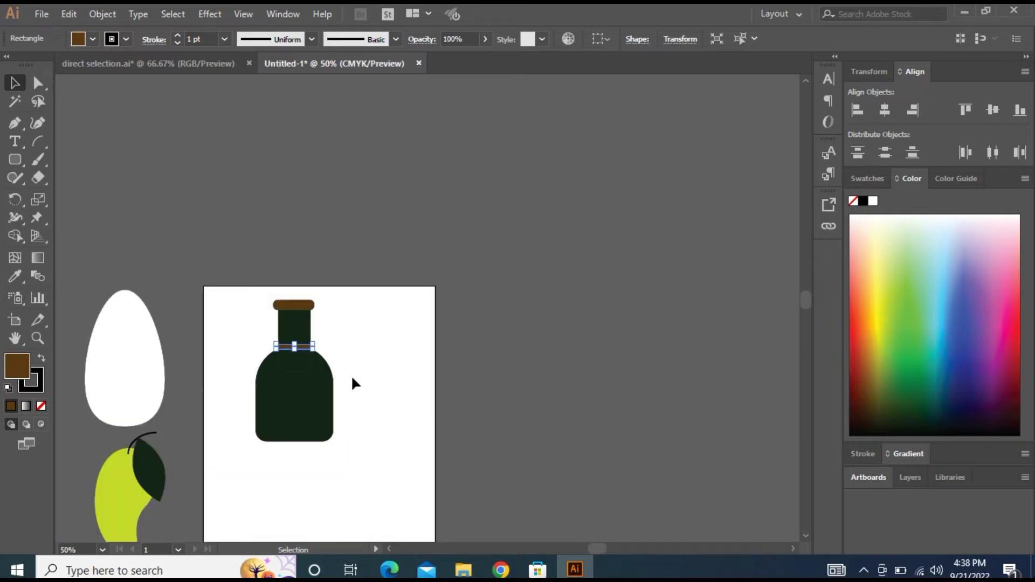
{"action": "key", "text": "space"}
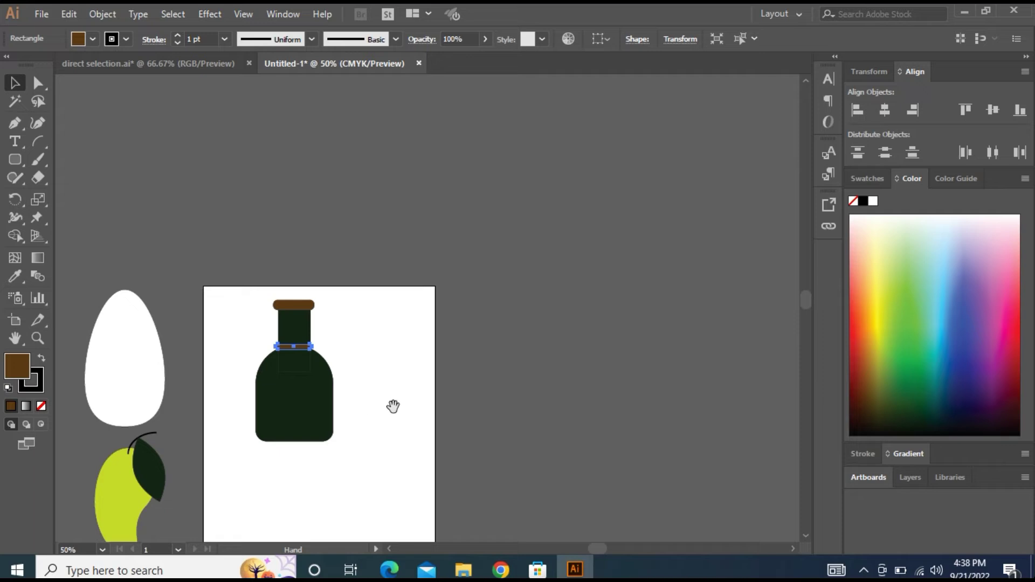
{"action": "left_click_drag", "start_coordinate": [381, 435], "coordinate": [507, 314]}
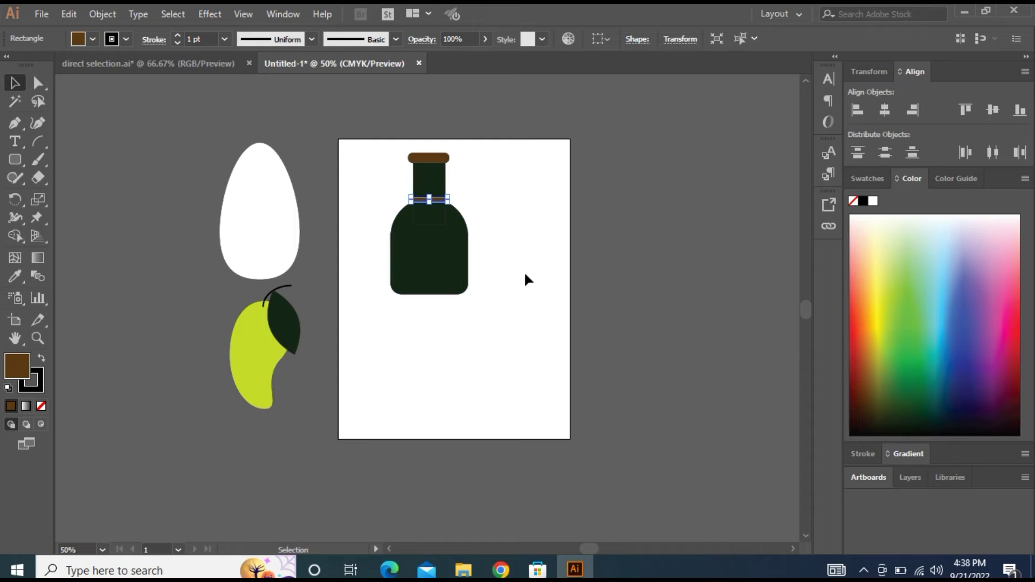
{"action": "left_click", "coordinate": [498, 270]}
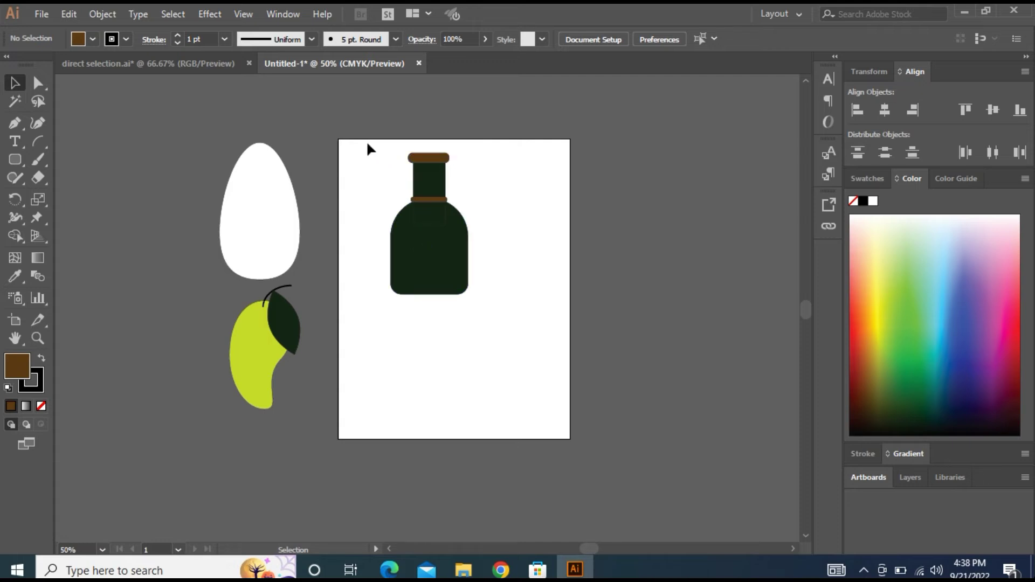
Remove the stroke from all parts of the bottle and deselect them
{"action": "left_click_drag", "start_coordinate": [384, 159], "coordinate": [490, 313]}
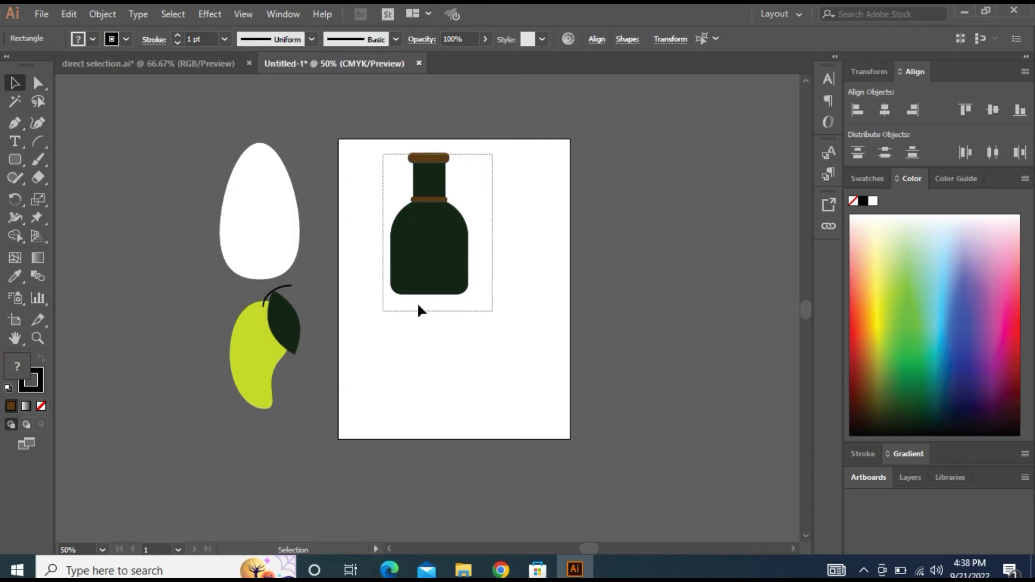
{"action": "left_click", "coordinate": [42, 406]}
{"action": "left_click", "coordinate": [503, 360]}
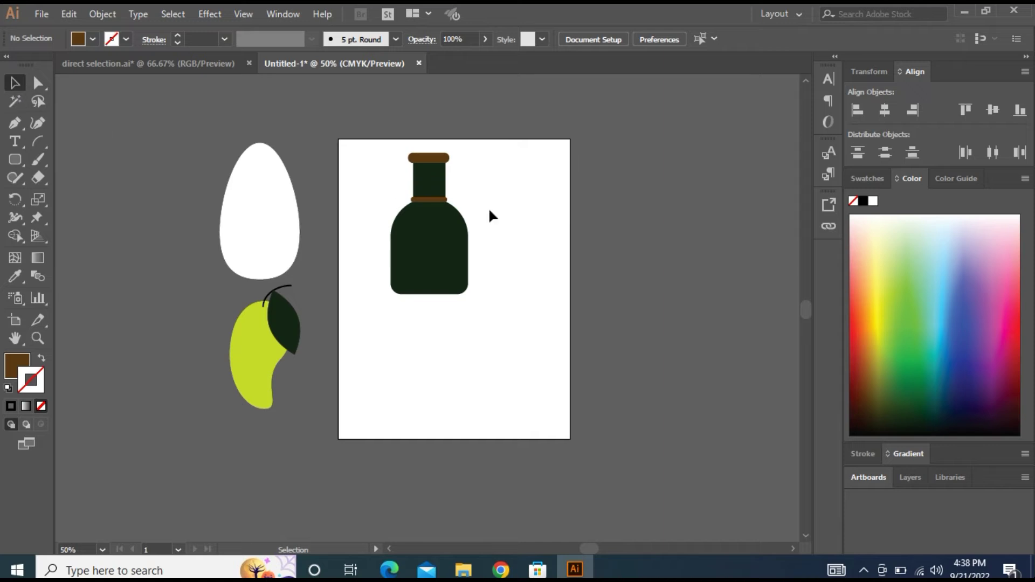
Group all the bottle parts and move the bottle off the artboard to its upper right
{"action": "left_click_drag", "start_coordinate": [376, 151], "coordinate": [507, 310]}
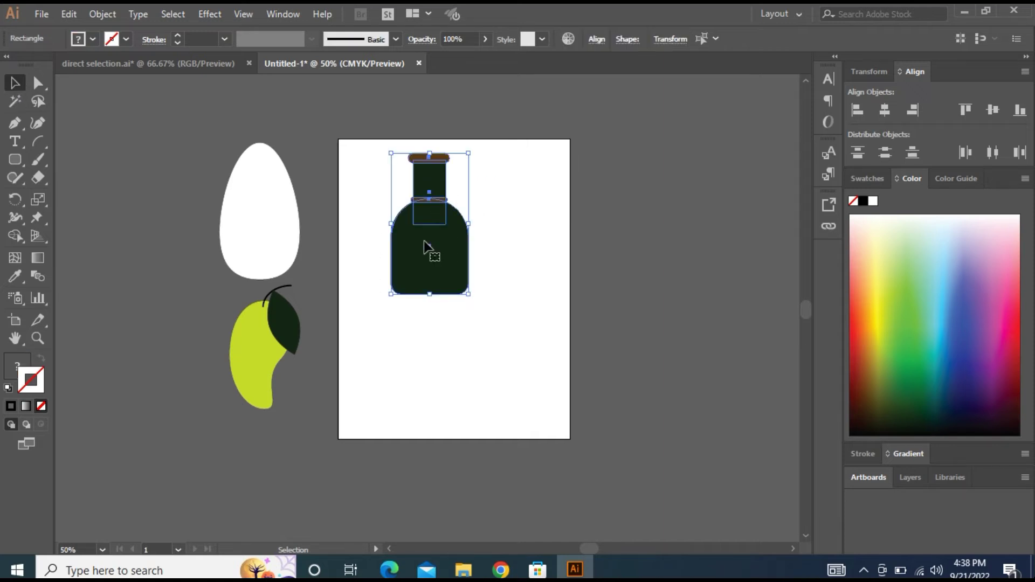
{"action": "right_click", "coordinate": [429, 247]}
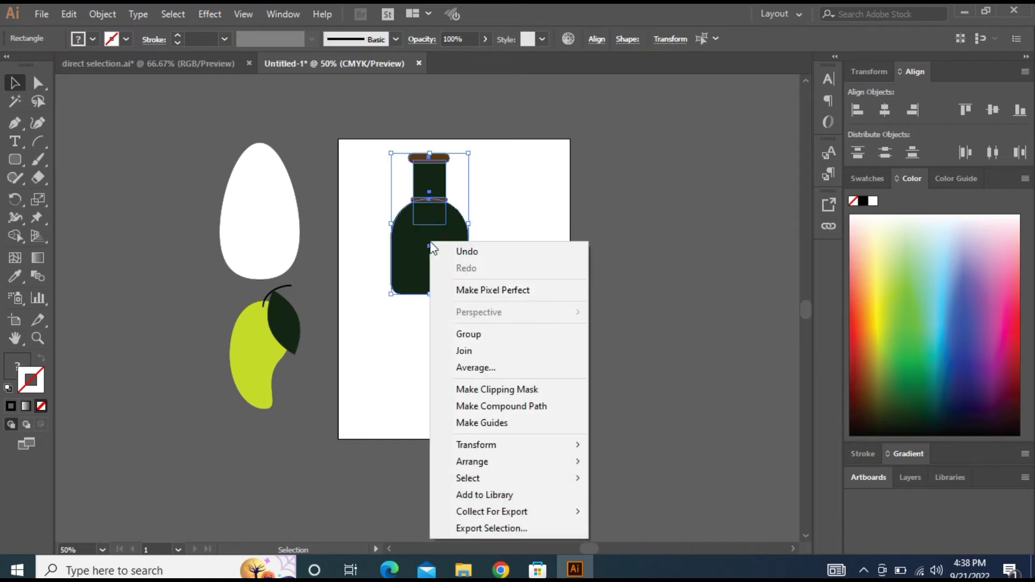
{"action": "left_click", "coordinate": [483, 336]}
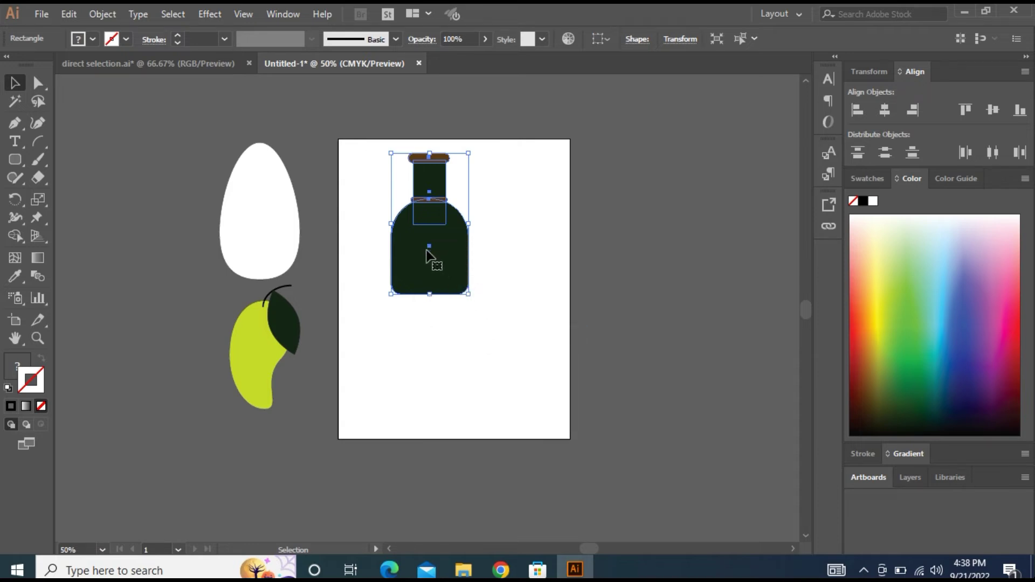
{"action": "left_click_drag", "start_coordinate": [429, 250], "coordinate": [734, 221]}
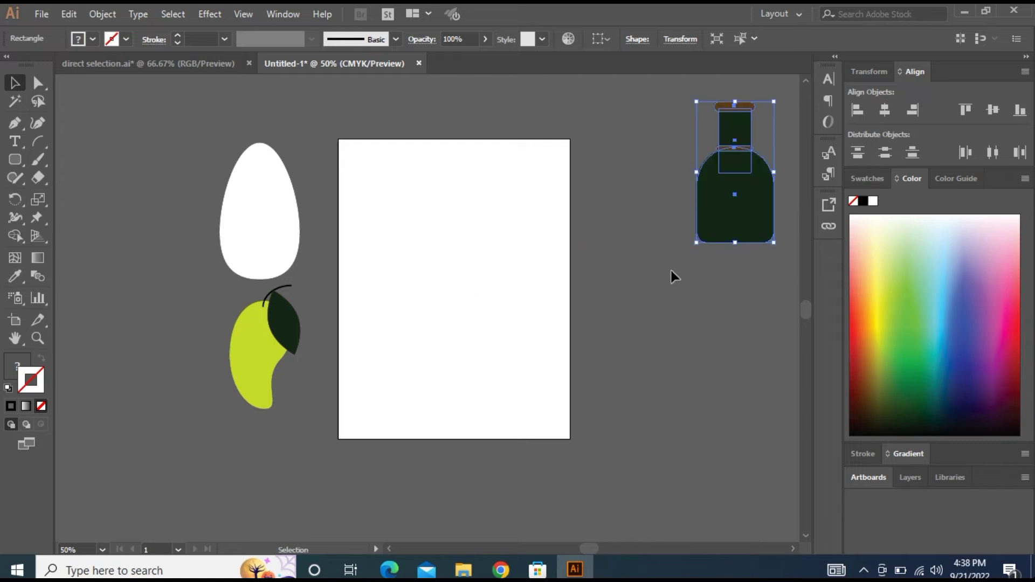
Draw a wide brown rounded rectangle without a stroke across the middle of the artboard's upper half
{"action": "left_click", "coordinate": [15, 160]}
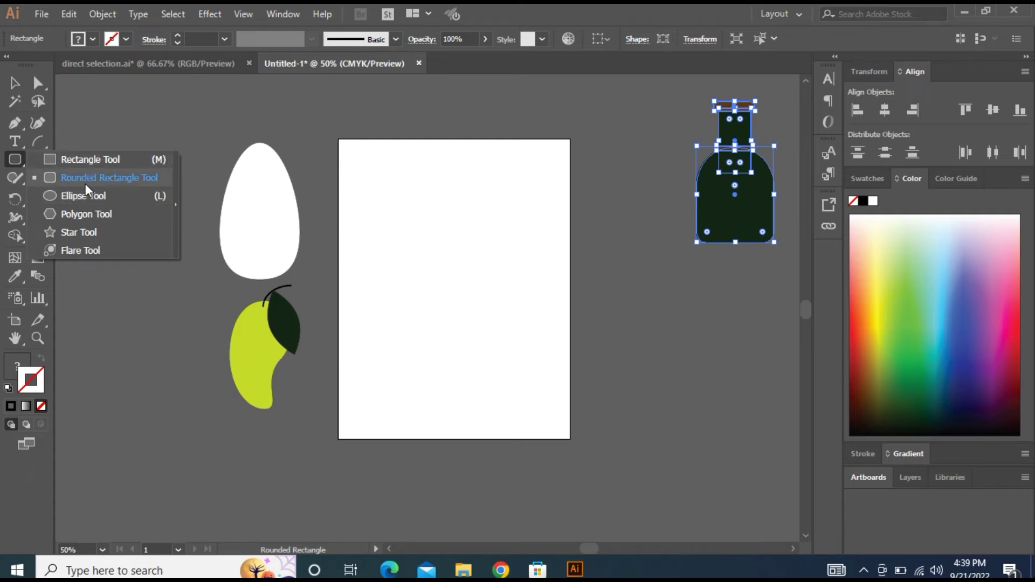
{"action": "left_click", "coordinate": [86, 180]}
{"action": "left_click_drag", "start_coordinate": [383, 208], "coordinate": [527, 279]}
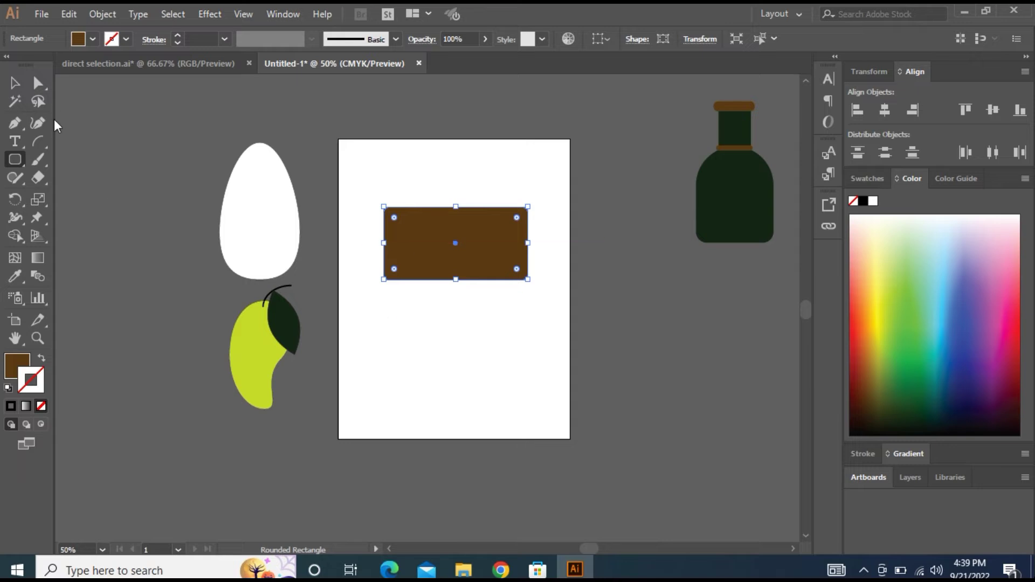
Duplicate the brown rounded rectangle straight below the original and leave the copy selected
{"action": "key", "text": "v"}
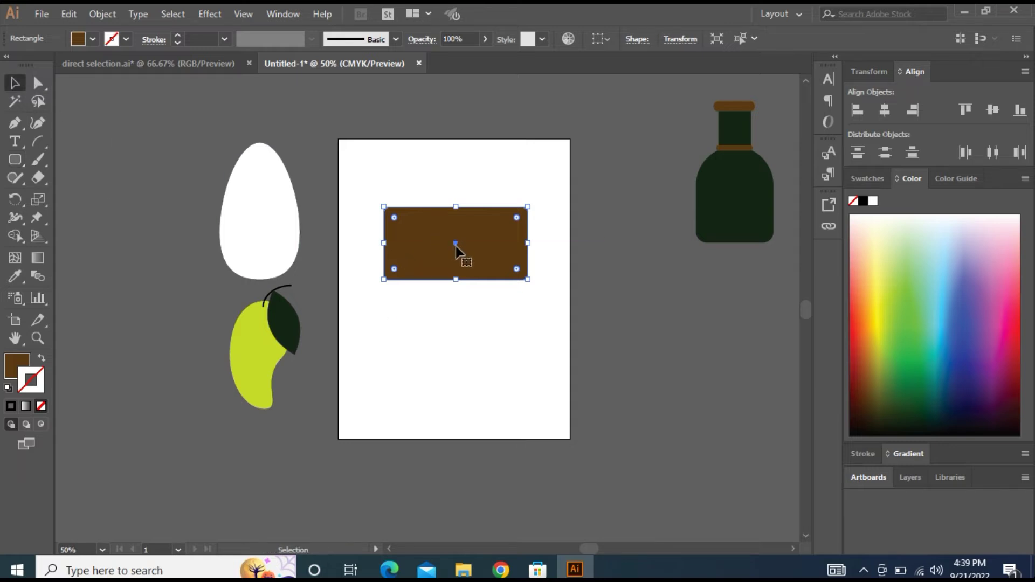
{"action": "left_click_drag", "start_coordinate": [456, 246], "coordinate": [458, 345]}
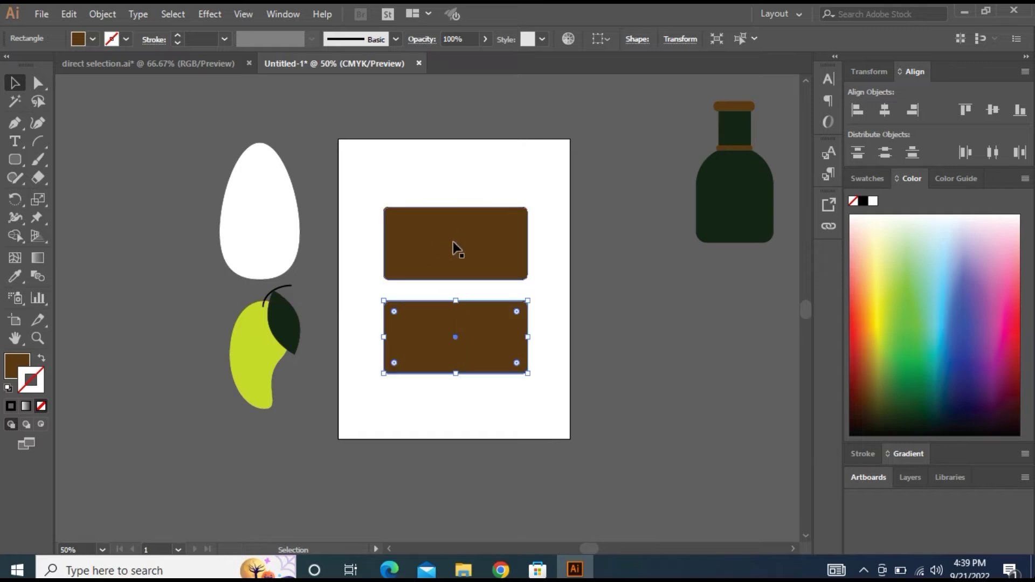
{"action": "left_click", "coordinate": [473, 251]}
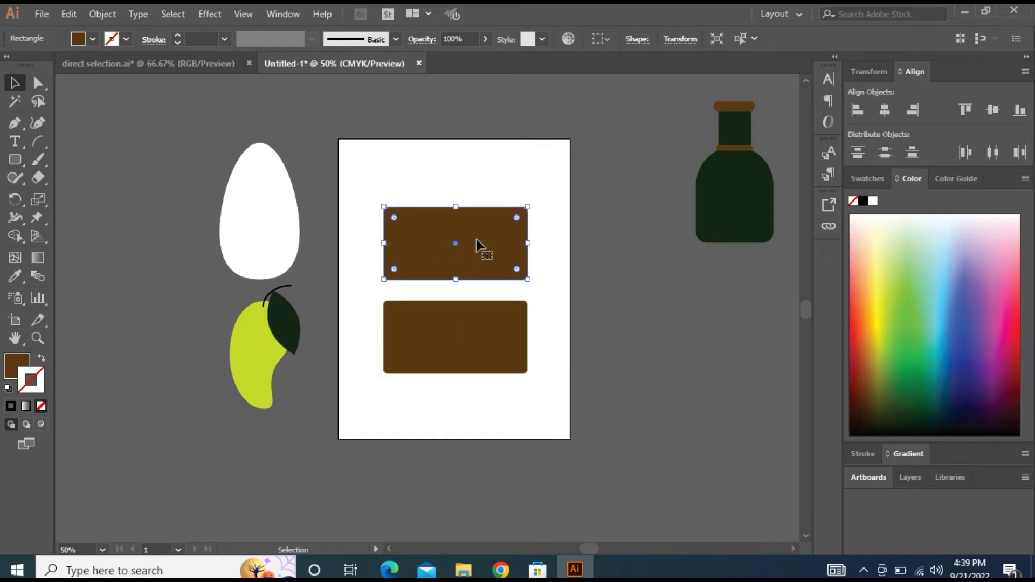
{"action": "left_click", "coordinate": [464, 340]}
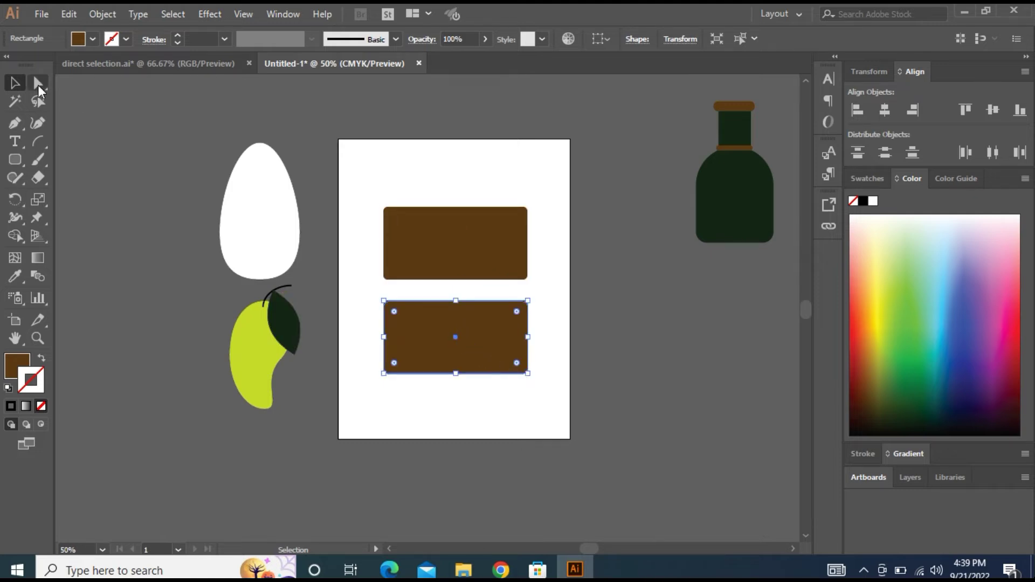
Remove the anchor points at both ends of the lower rectangle's bottom edge with Direct Selection
{"action": "left_click", "coordinate": [38, 83]}
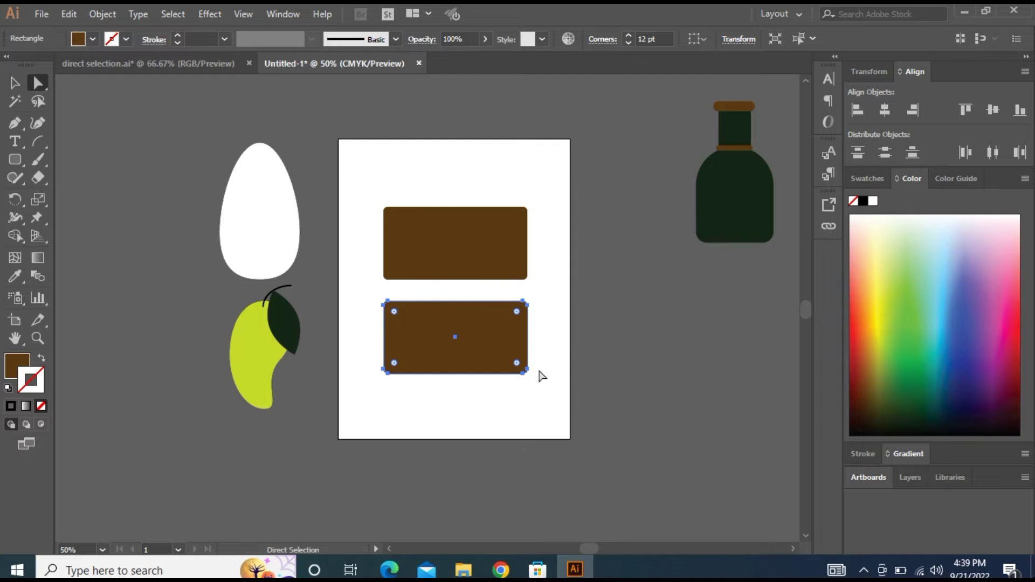
{"action": "scroll", "coordinate": [541, 376], "scroll_direction": "up", "scroll_amount": 2}
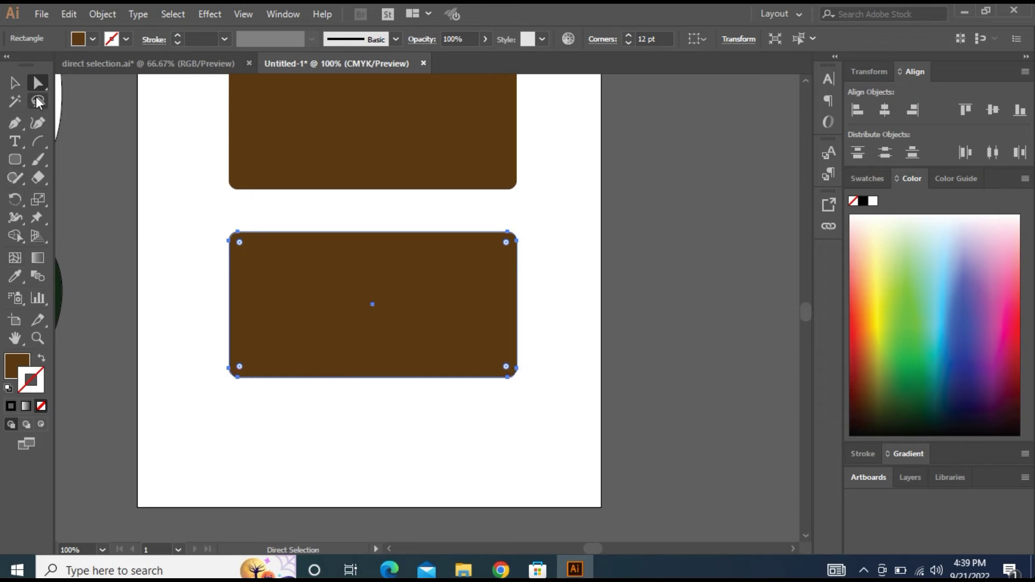
{"action": "left_click", "coordinate": [237, 376]}
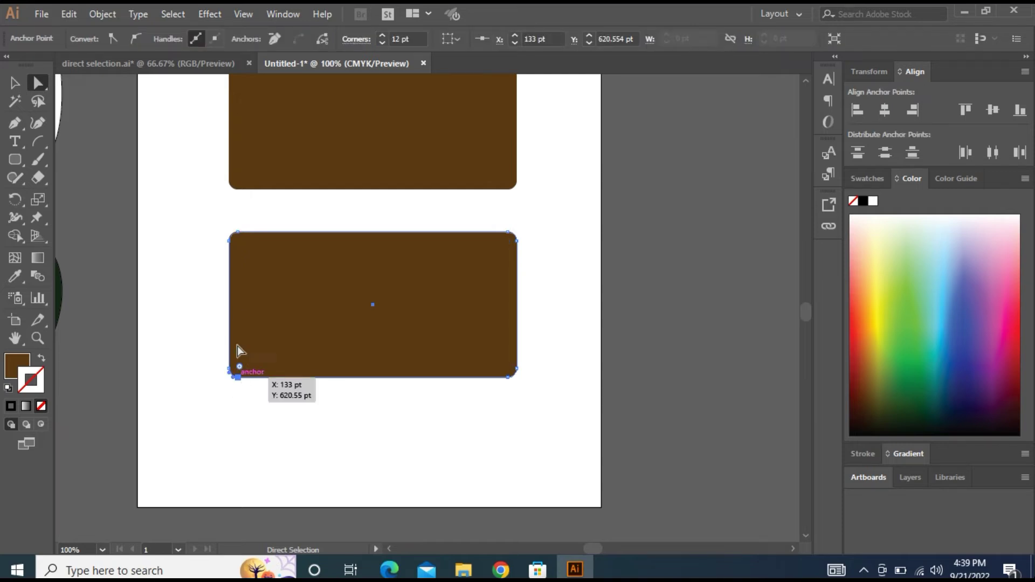
{"action": "left_click", "coordinate": [271, 40]}
{"action": "left_click", "coordinate": [506, 382]}
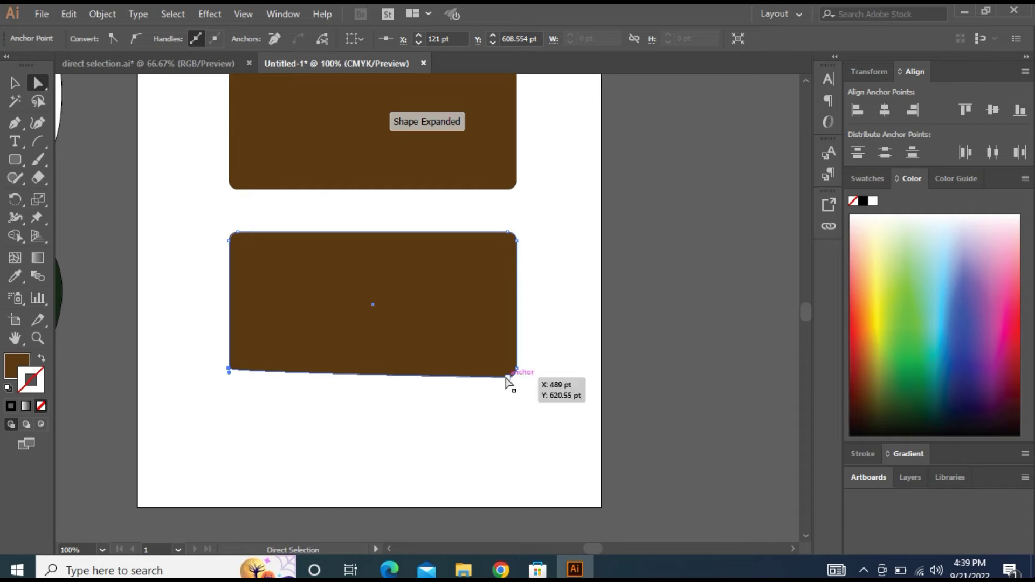
{"action": "left_click", "coordinate": [274, 39]}
Move the lower shape's two remaining bottom corner anchors onto its center to form a V-shaped flap, and deselect it
{"action": "left_click", "coordinate": [230, 370]}
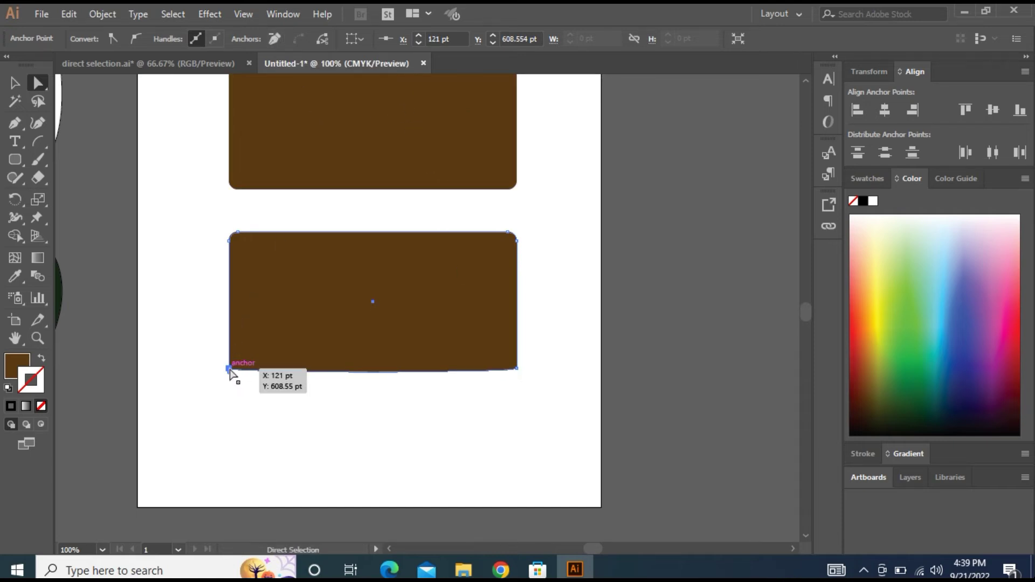
{"action": "left_click_drag", "start_coordinate": [228, 368], "coordinate": [373, 305]}
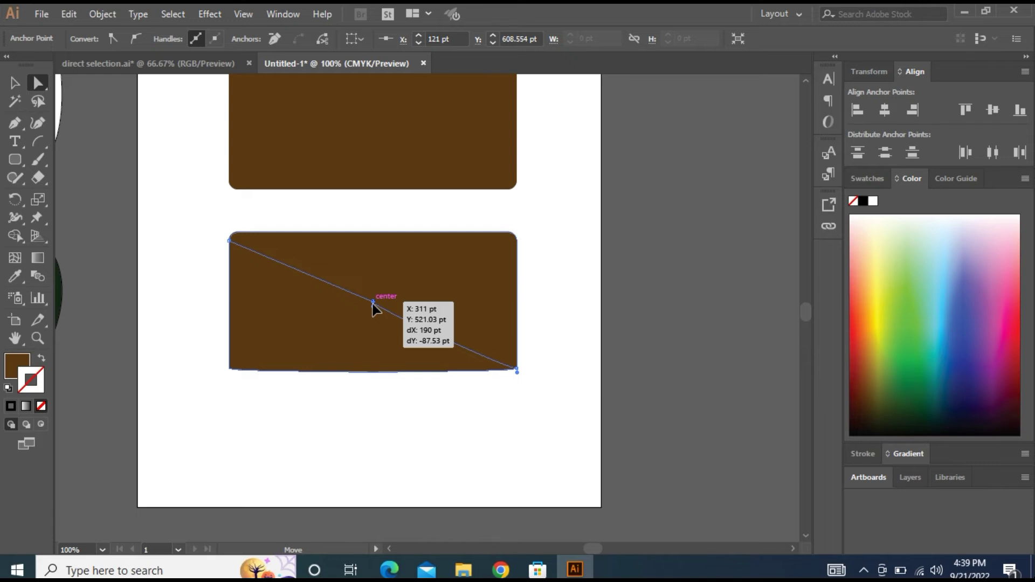
{"action": "left_click_drag", "start_coordinate": [373, 305], "coordinate": [373, 305]}
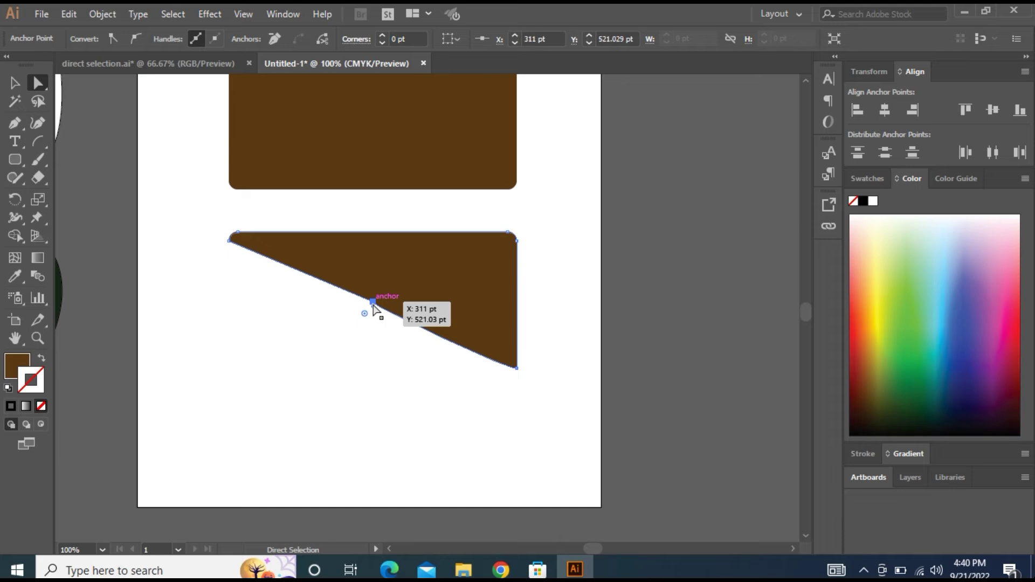
{"action": "left_click_drag", "start_coordinate": [516, 369], "coordinate": [373, 303]}
{"action": "left_click", "coordinate": [241, 15]}
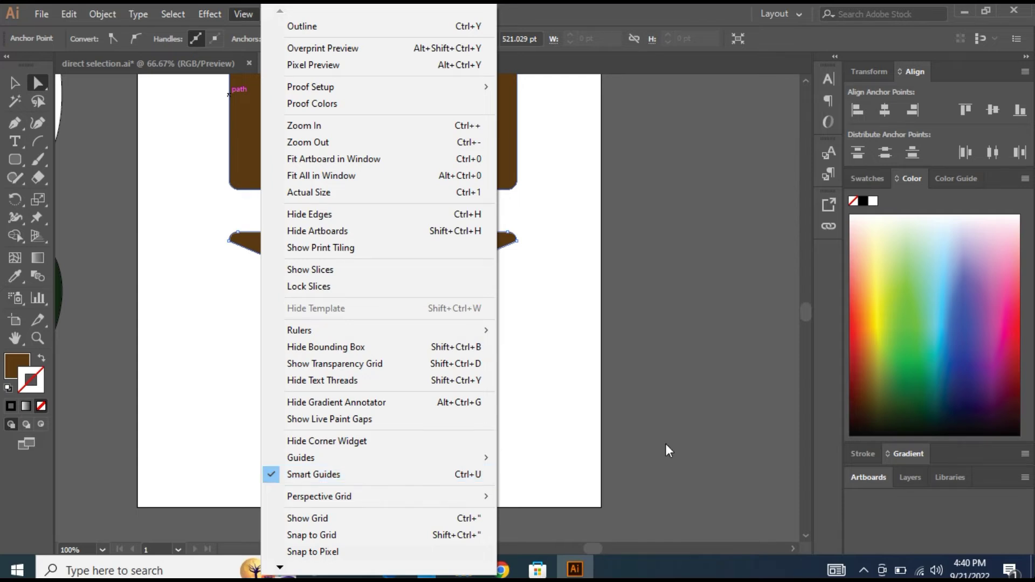
{"action": "left_click", "coordinate": [591, 415]}
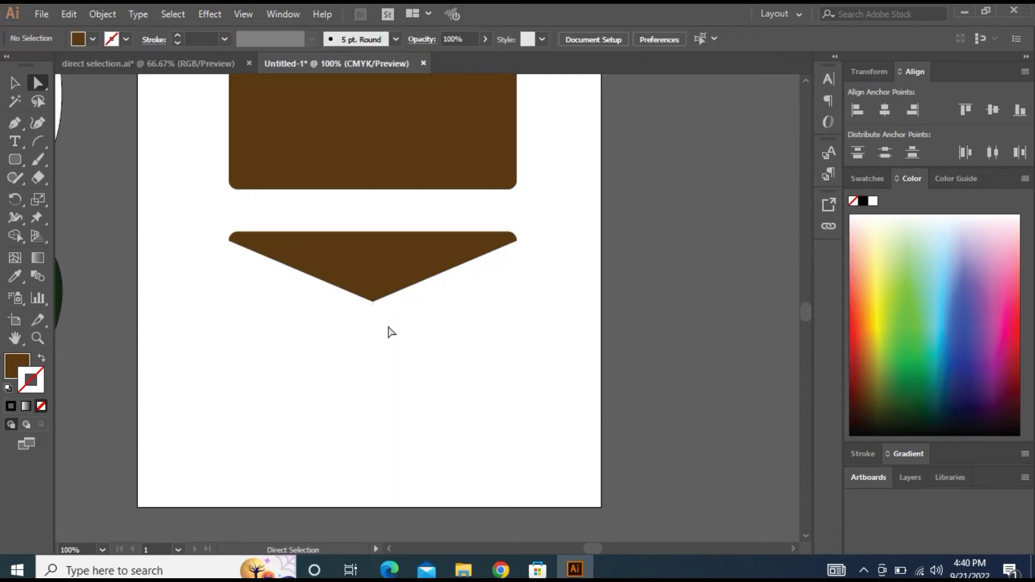
Remove the fill from the V-shaped flap so only its path is left
{"action": "scroll", "coordinate": [388, 327], "scroll_direction": "up", "scroll_amount": 1}
{"action": "scroll", "coordinate": [388, 330], "scroll_direction": "up", "scroll_amount": 2, "text": "alt"}
{"action": "scroll", "coordinate": [388, 341], "scroll_direction": "up", "scroll_amount": 2, "text": "alt"}
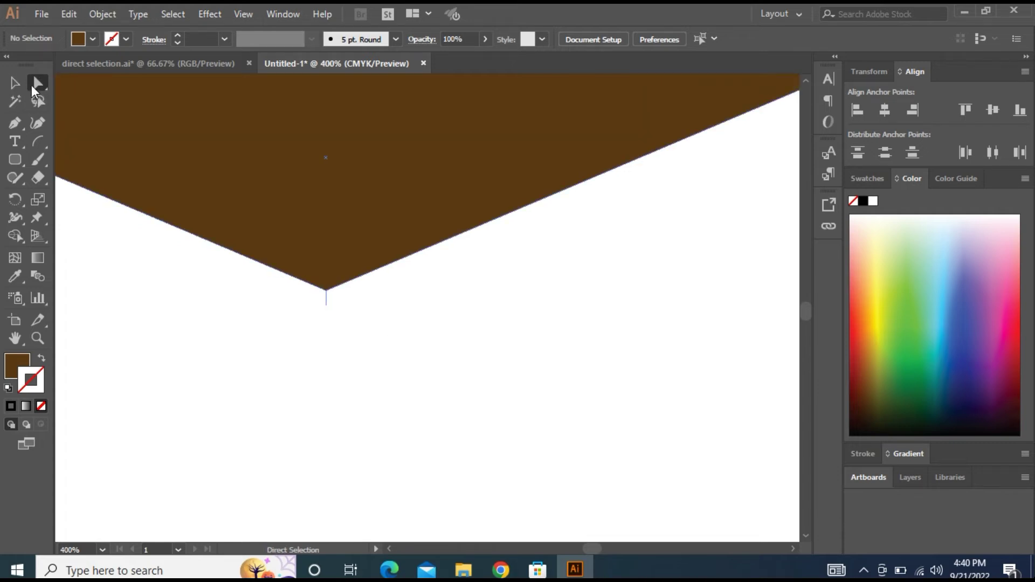
{"action": "left_click", "coordinate": [324, 278]}
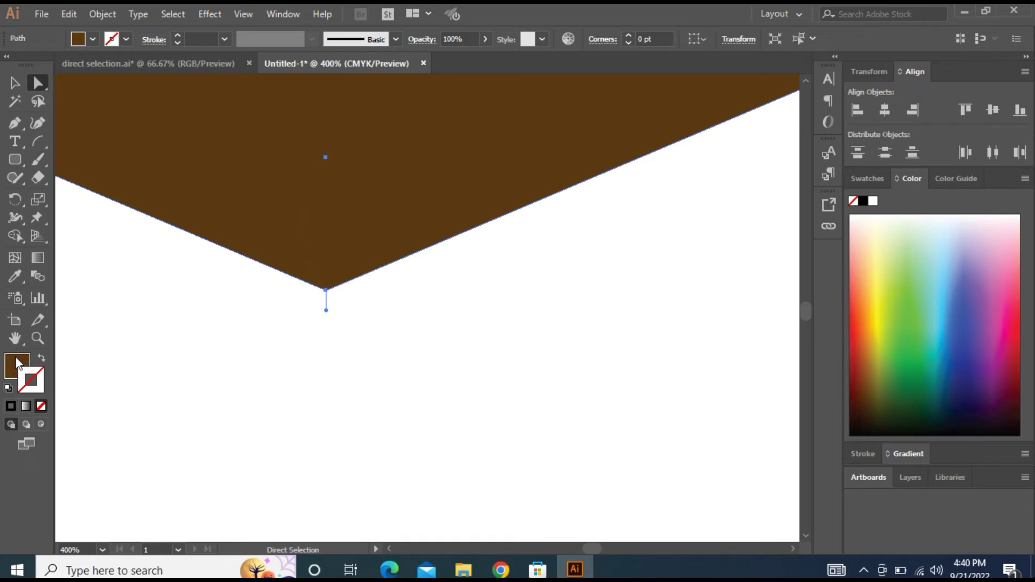
{"action": "left_click", "coordinate": [42, 408]}
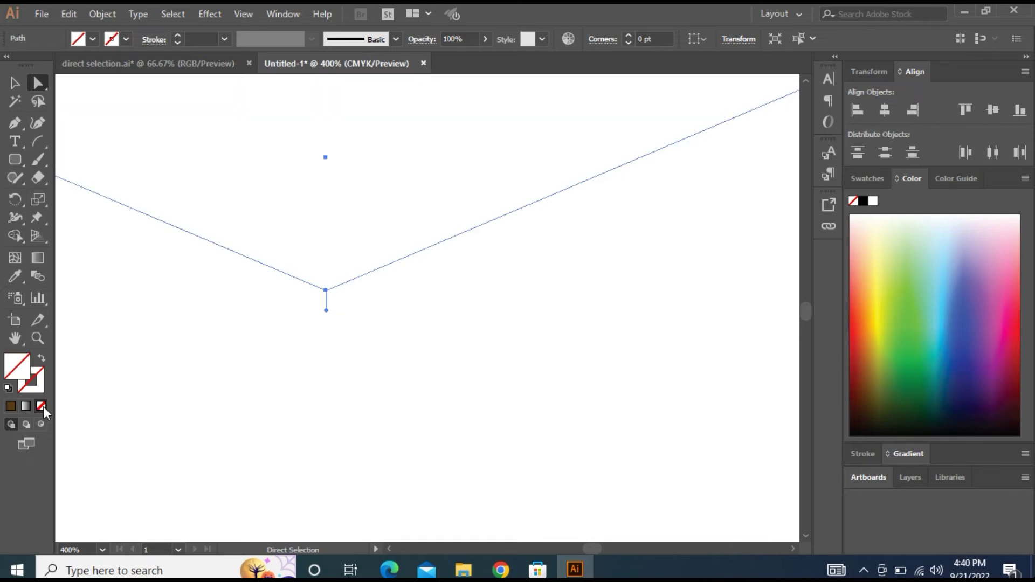
{"action": "scroll", "coordinate": [337, 323], "scroll_direction": "up", "scroll_amount": 2}
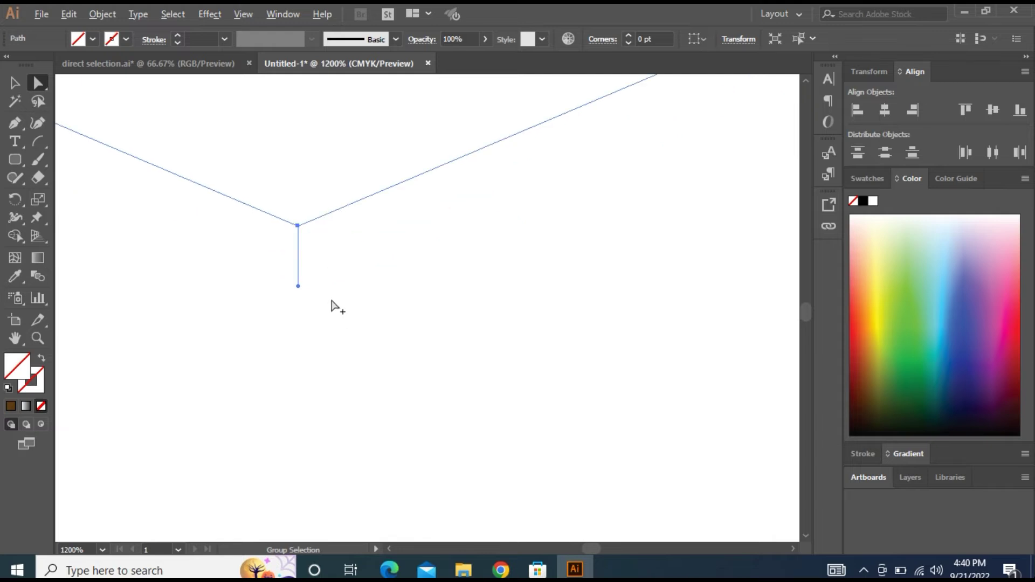
Remove the overlapping anchor at the flap's tip and convert the remaining one to a corner point
{"action": "left_click", "coordinate": [298, 227]}
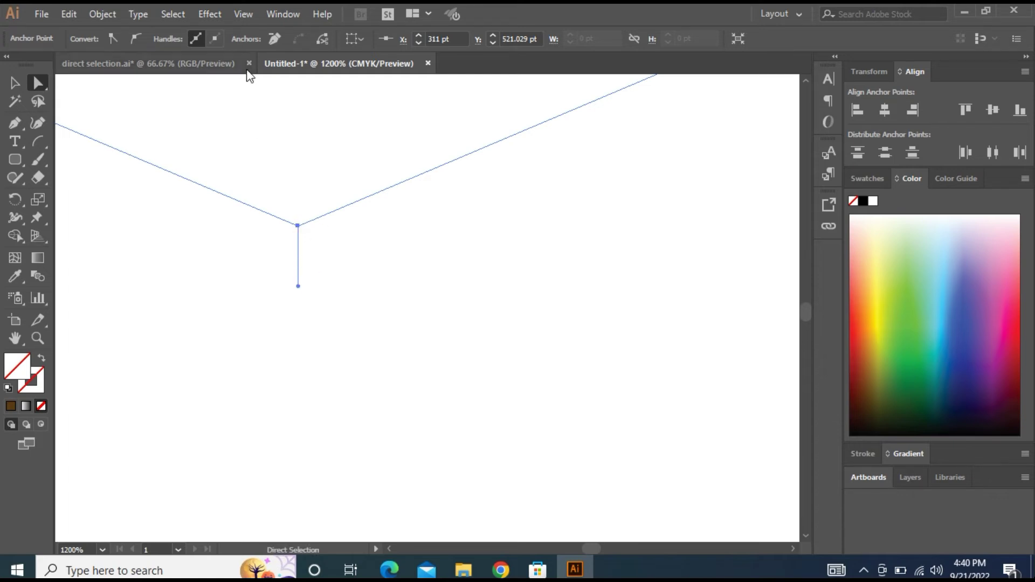
{"action": "left_click", "coordinate": [272, 39]}
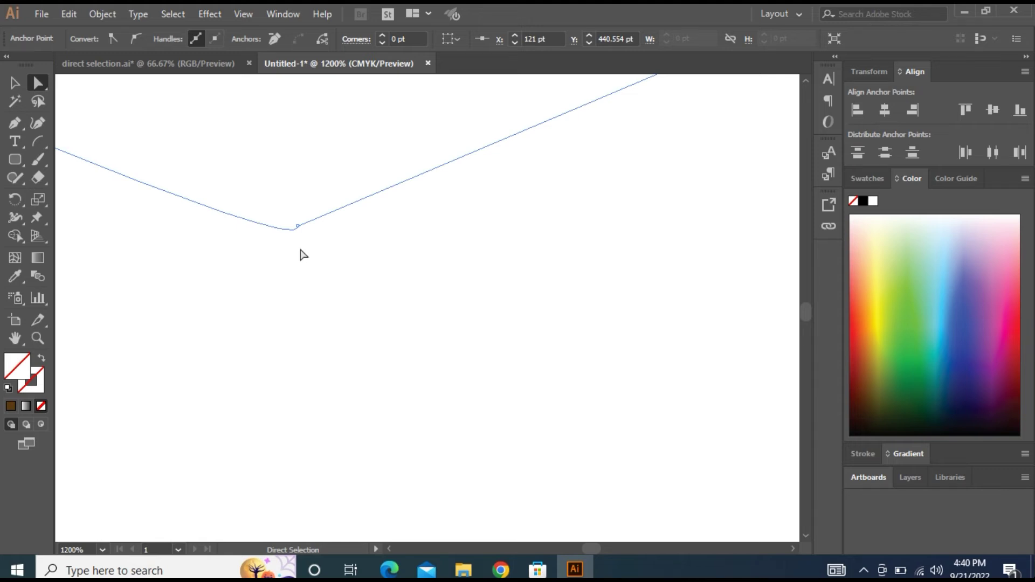
{"action": "scroll", "coordinate": [300, 250], "scroll_direction": "up", "scroll_amount": 2}
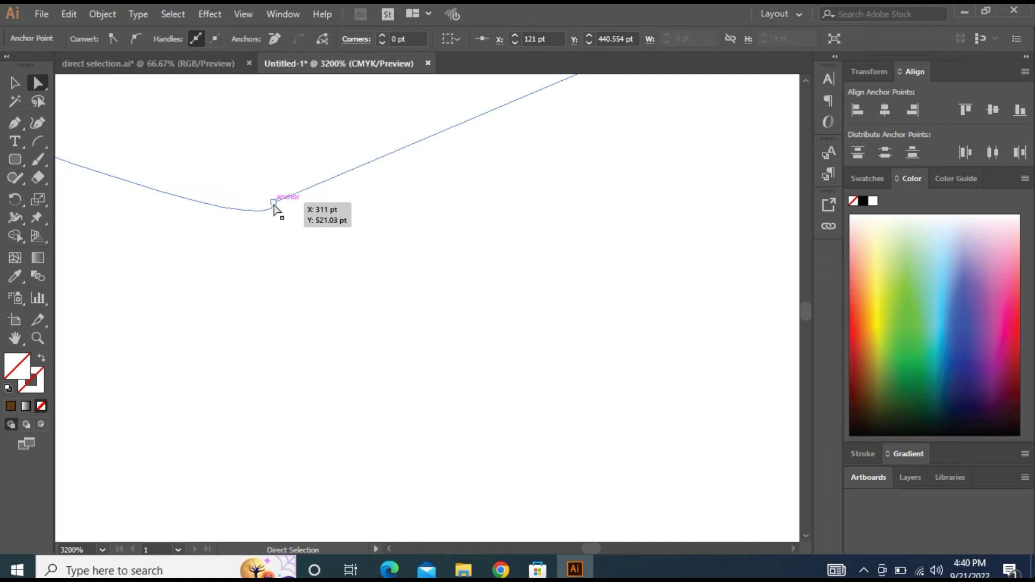
{"action": "key", "text": "ctrl+z"}
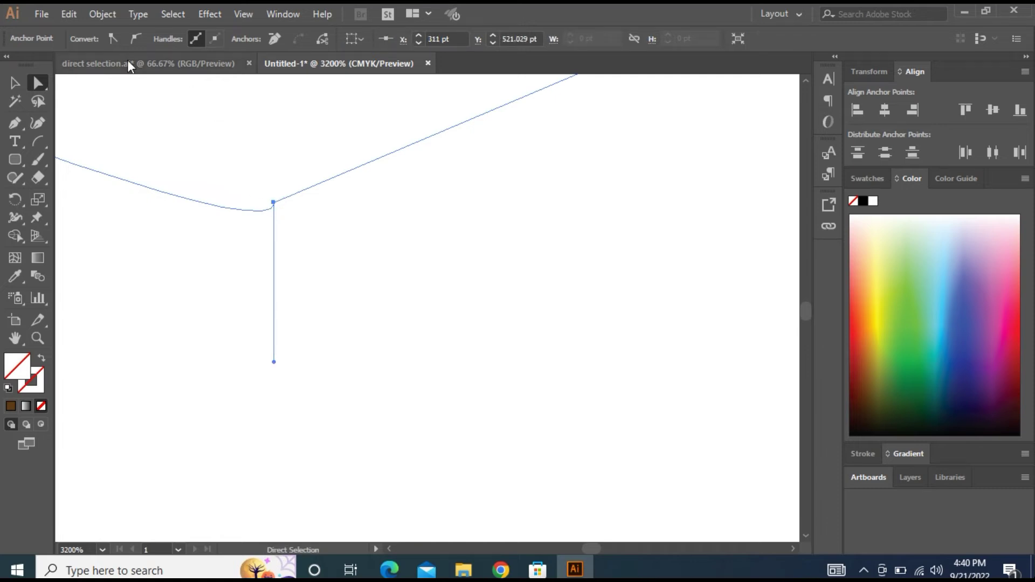
{"action": "left_click", "coordinate": [113, 39]}
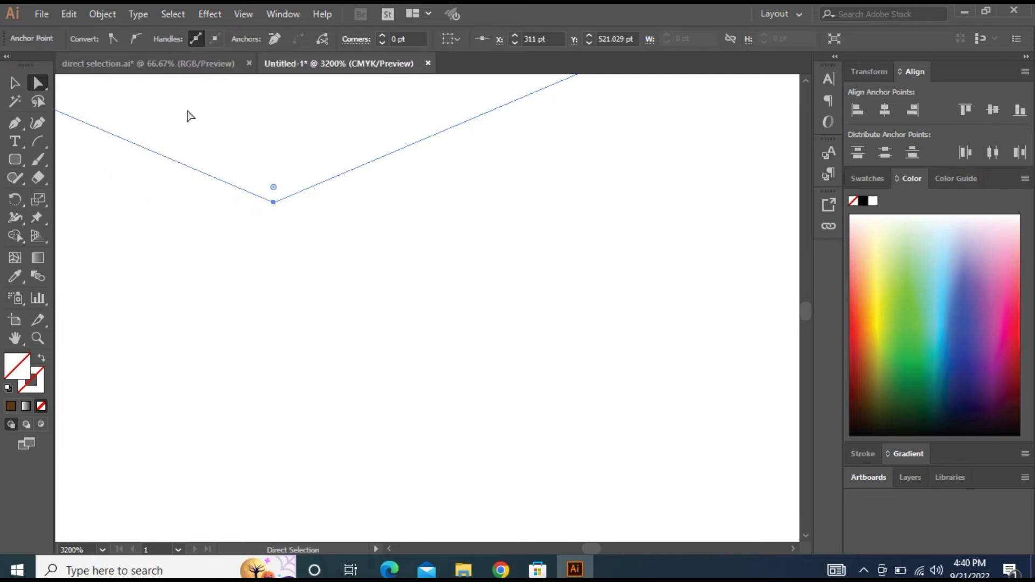
{"action": "scroll", "coordinate": [382, 372], "scroll_direction": "down", "scroll_amount": 4}
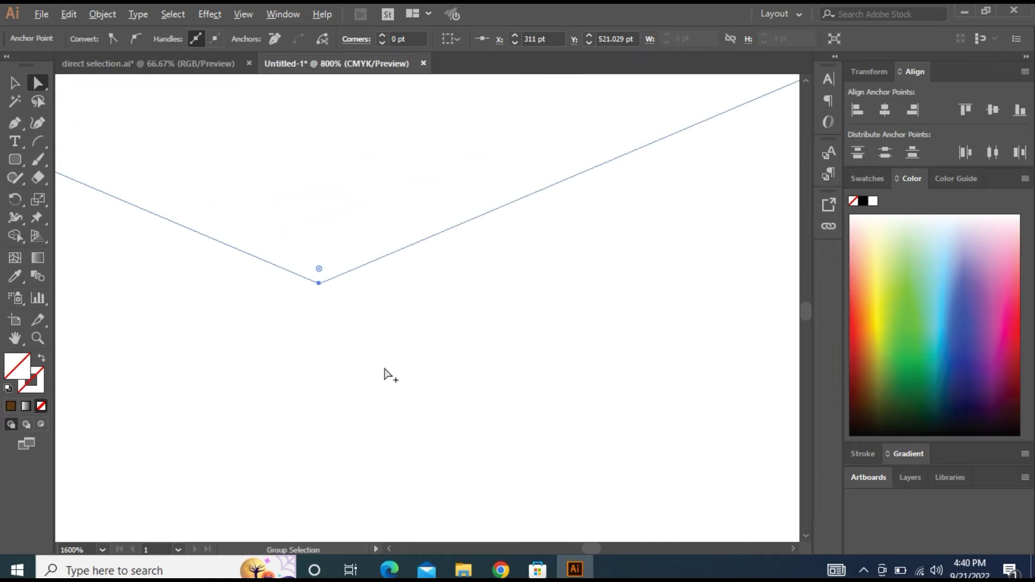
{"action": "scroll", "coordinate": [396, 380], "scroll_direction": "down", "scroll_amount": 1}
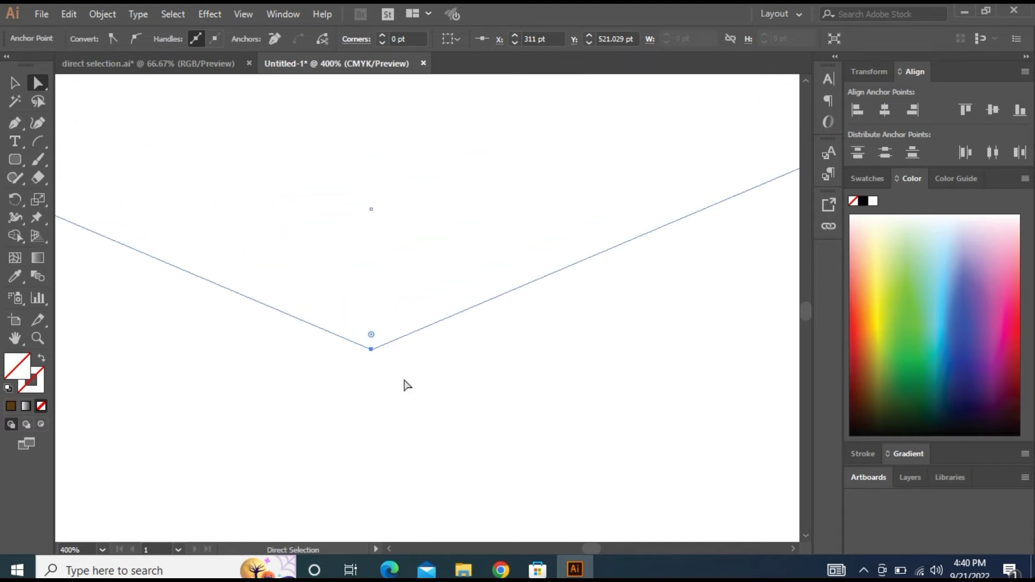
{"action": "scroll", "coordinate": [404, 384], "scroll_direction": "down", "scroll_amount": 2}
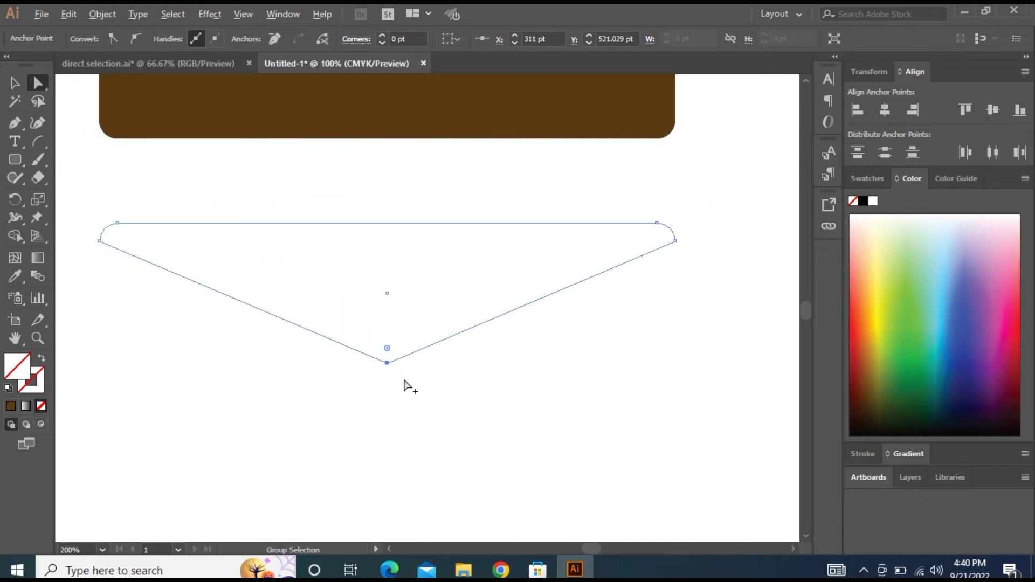
{"action": "scroll", "coordinate": [404, 383], "scroll_direction": "down", "scroll_amount": 1}
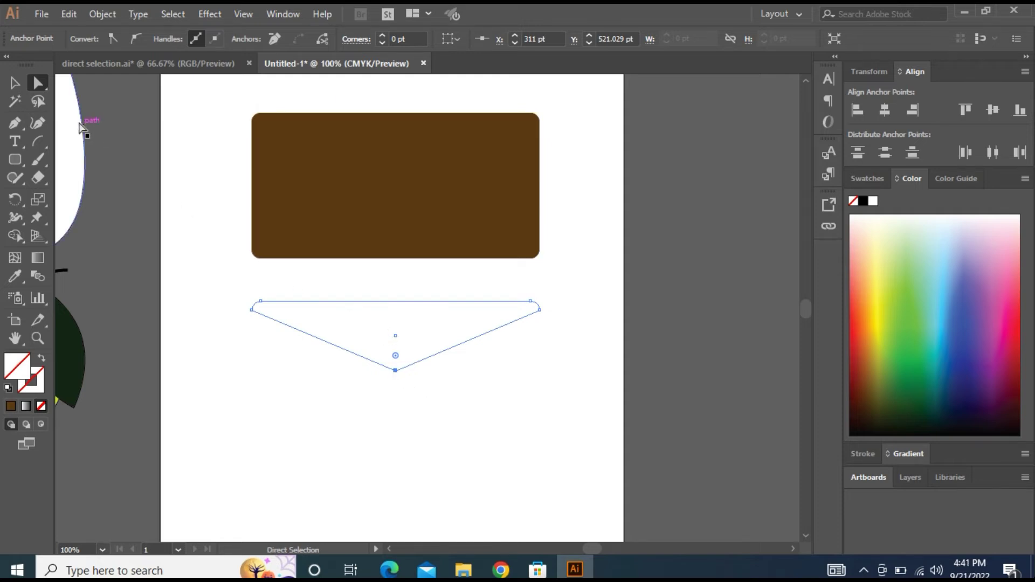
Move the whole flap onto the upper half of the brown rectangle, aligned with its top edge, and deselect it
{"action": "left_click", "coordinate": [15, 82]}
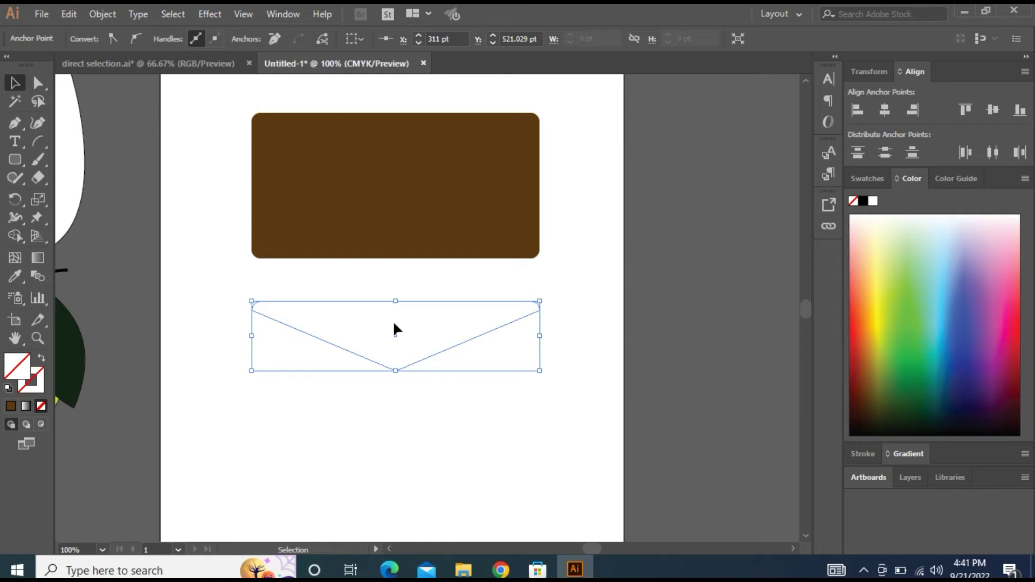
{"action": "left_click_drag", "start_coordinate": [408, 275], "coordinate": [408, 275]}
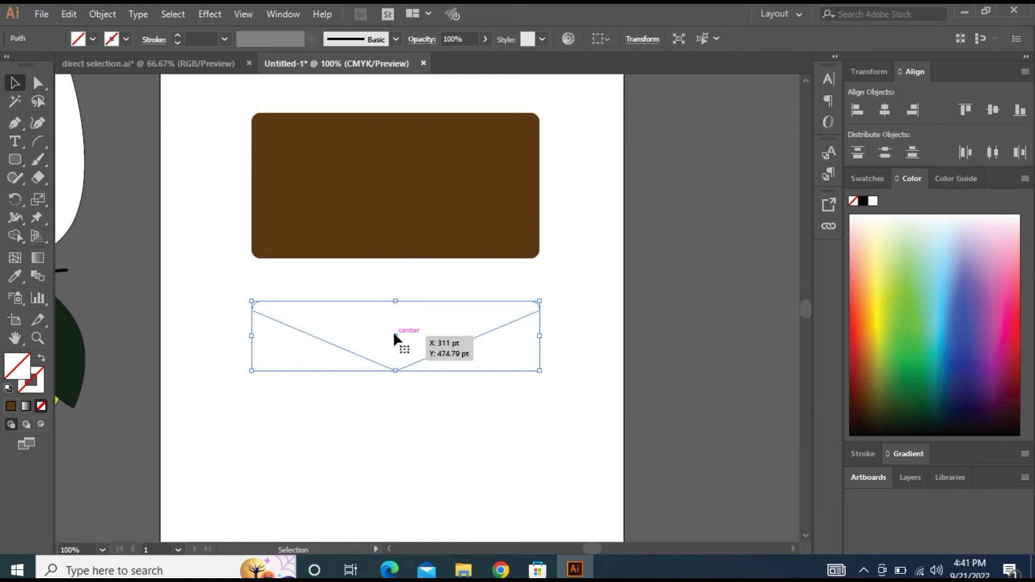
{"action": "left_click_drag", "start_coordinate": [393, 331], "coordinate": [394, 151]}
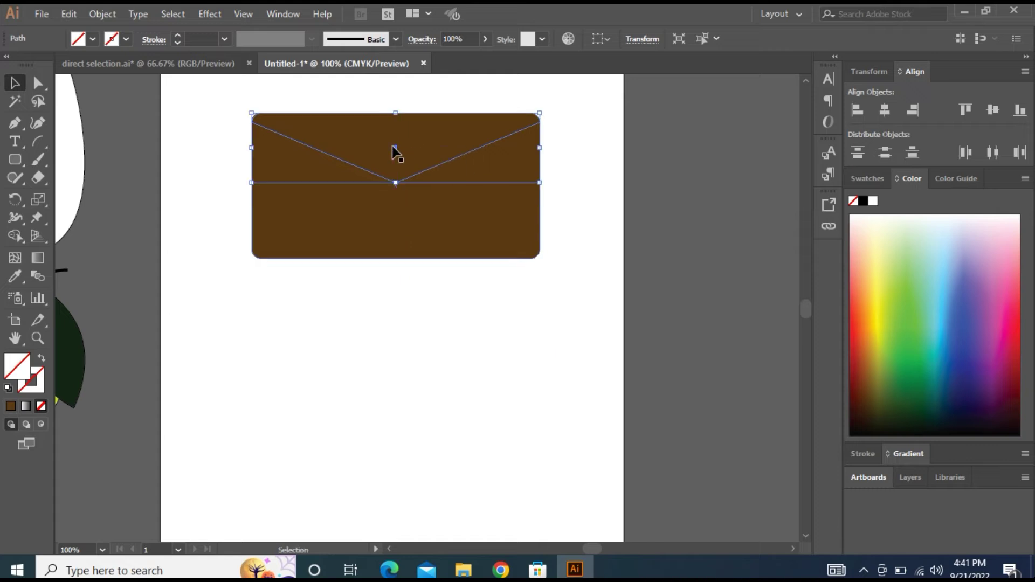
{"action": "left_click", "coordinate": [475, 315]}
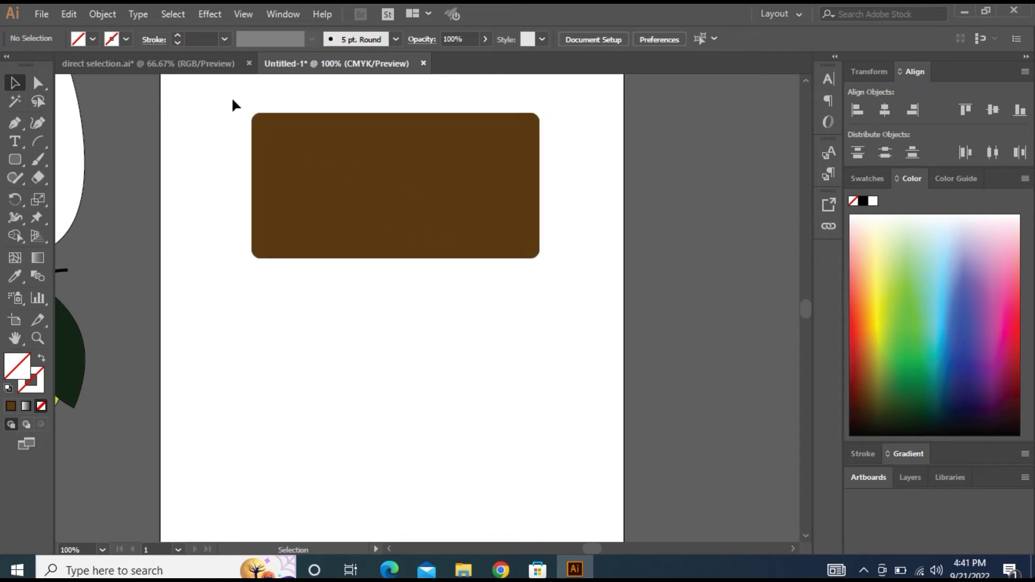
Try to center-align the flap and the rectangle horizontally and vertically, undo the alignment, and deselect both
{"action": "left_click_drag", "start_coordinate": [231, 99], "coordinate": [577, 288]}
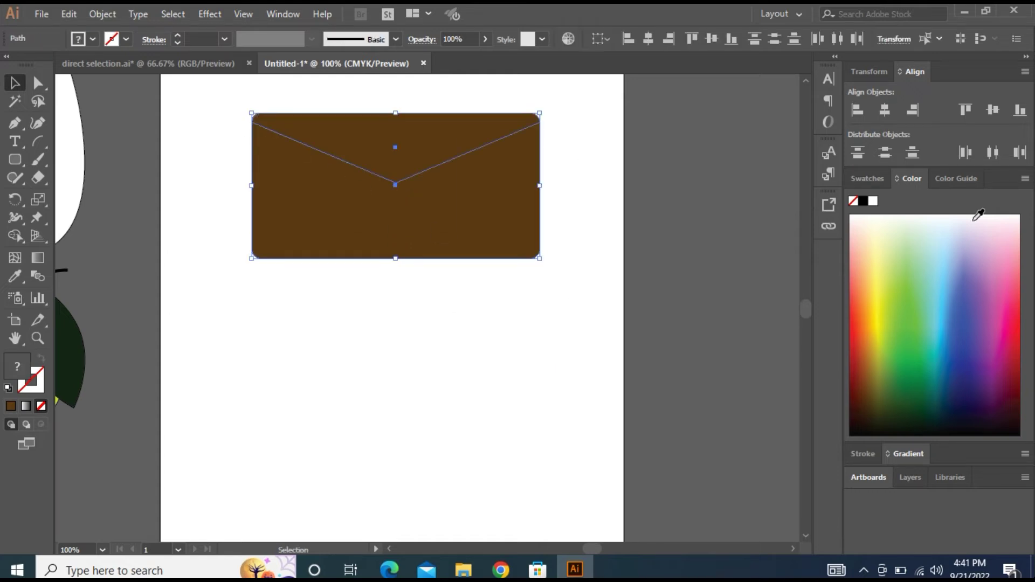
{"action": "left_click", "coordinate": [886, 109]}
{"action": "left_click", "coordinate": [993, 110]}
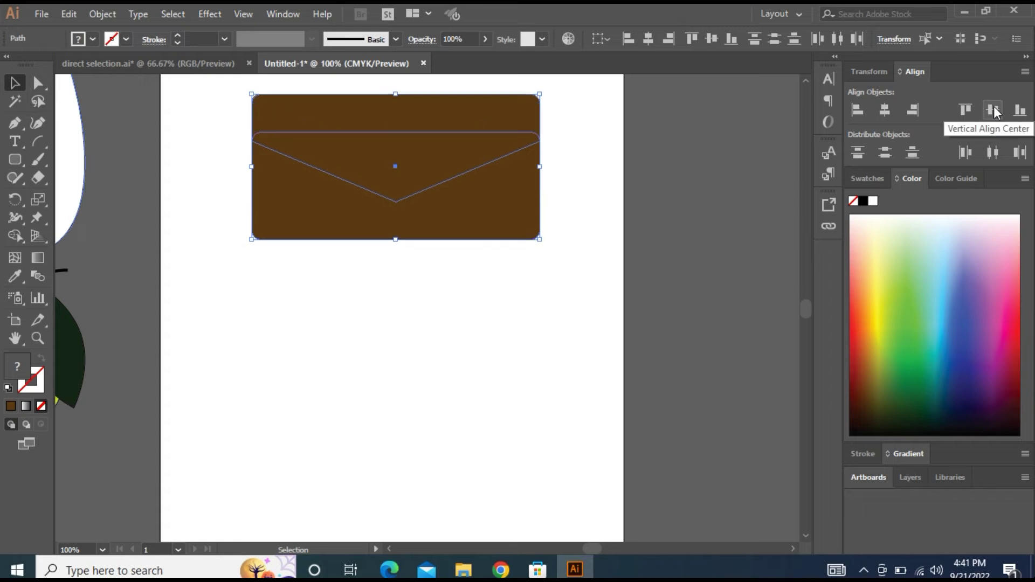
{"action": "left_click", "coordinate": [884, 111]}
{"action": "key", "text": "ctrl+z"}
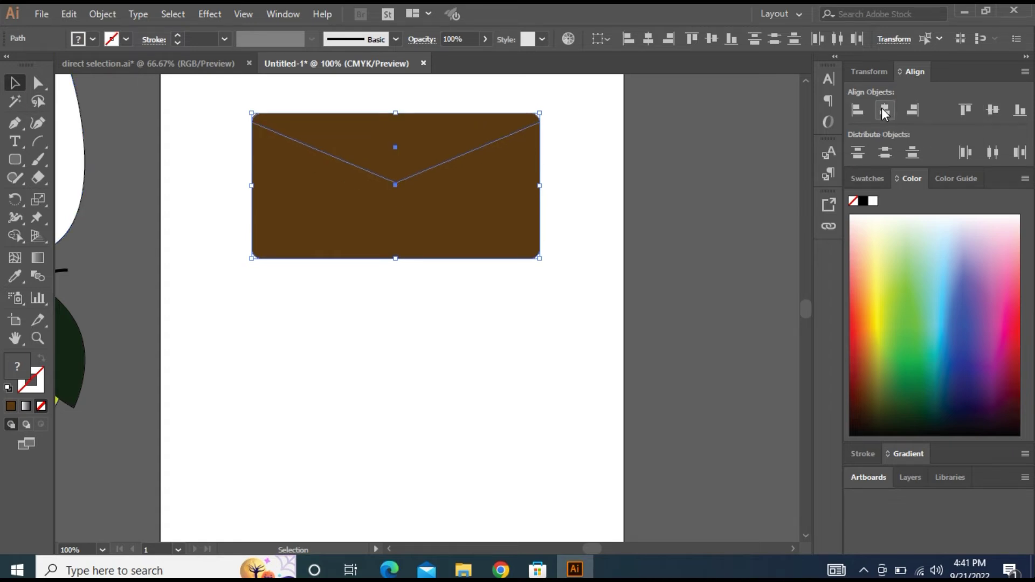
{"action": "left_click", "coordinate": [482, 321]}
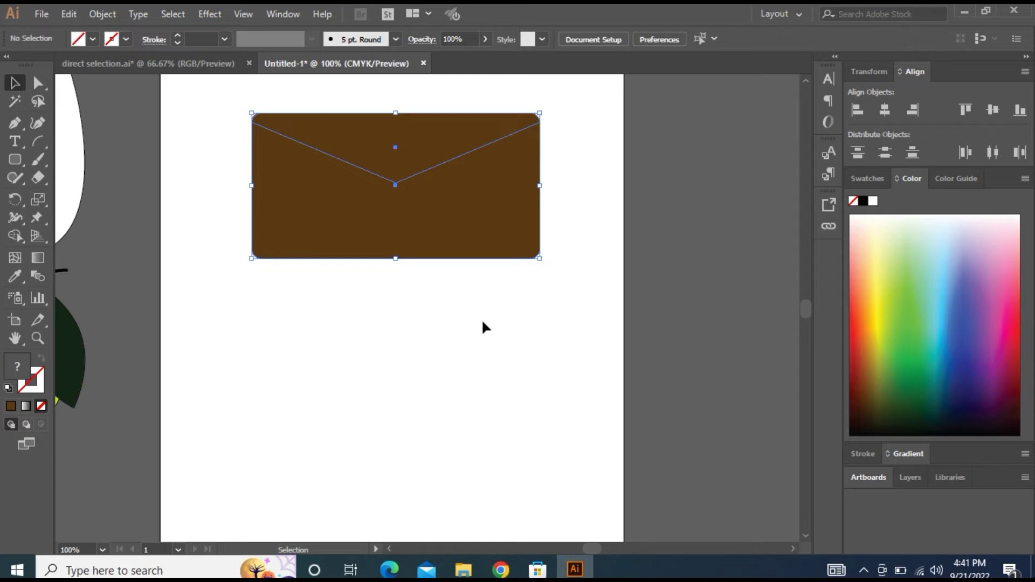
Change the brown rectangle's fill to bright yellow and deselect it
{"action": "left_click", "coordinate": [474, 225]}
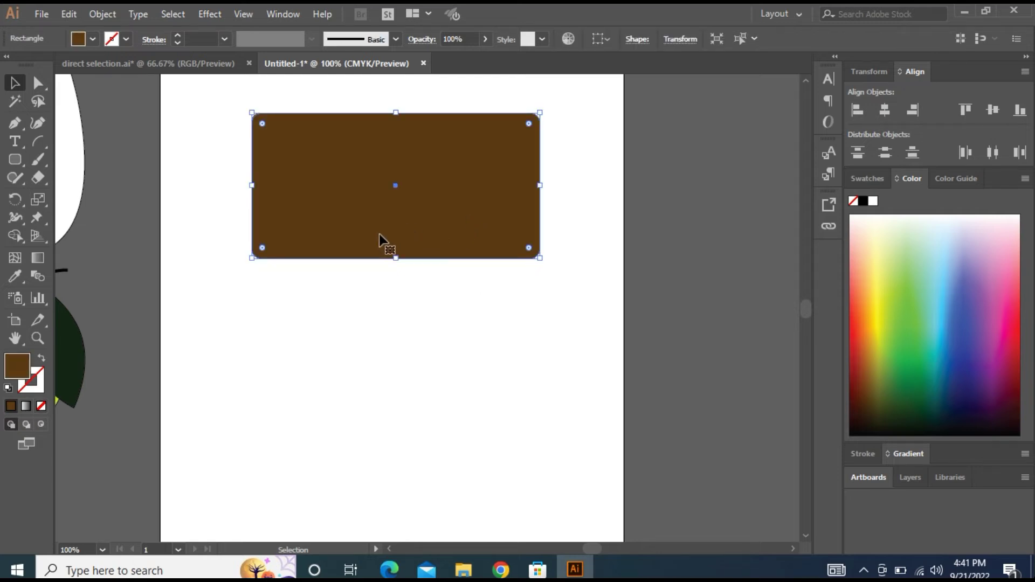
{"action": "double_click", "coordinate": [19, 370]}
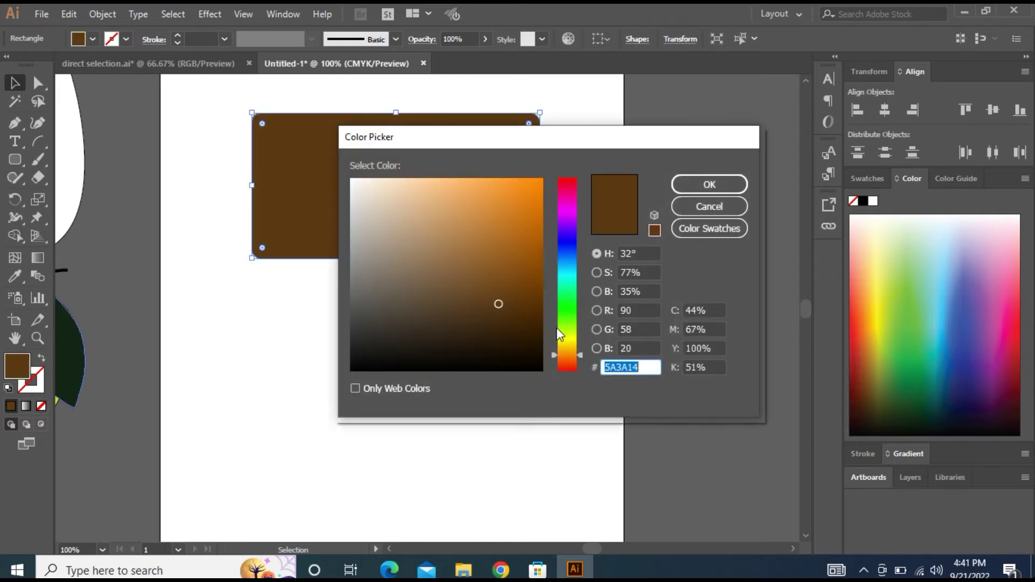
{"action": "left_click_drag", "start_coordinate": [563, 336], "coordinate": [567, 337]}
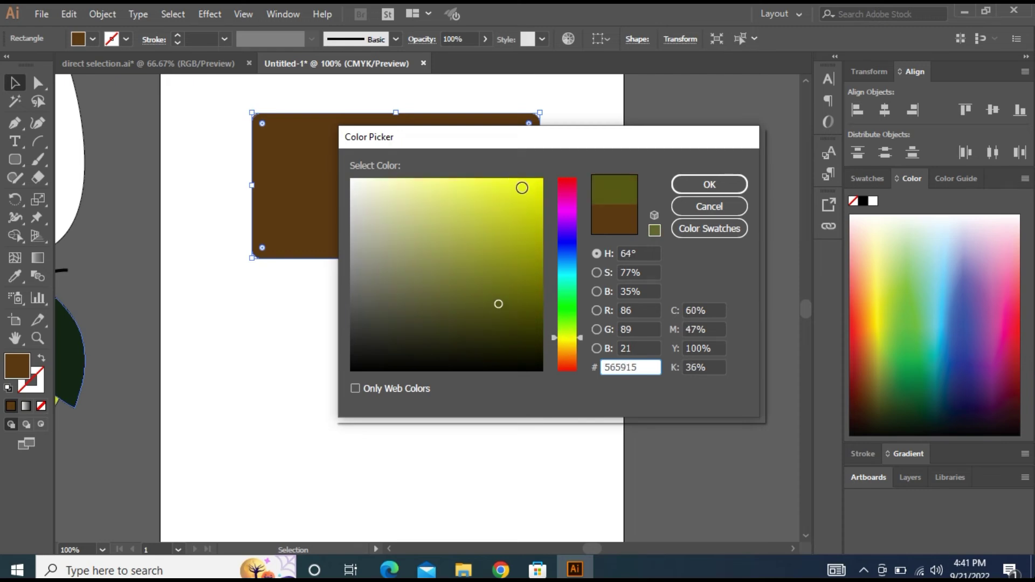
{"action": "left_click", "coordinate": [522, 188]}
{"action": "left_click", "coordinate": [709, 184]}
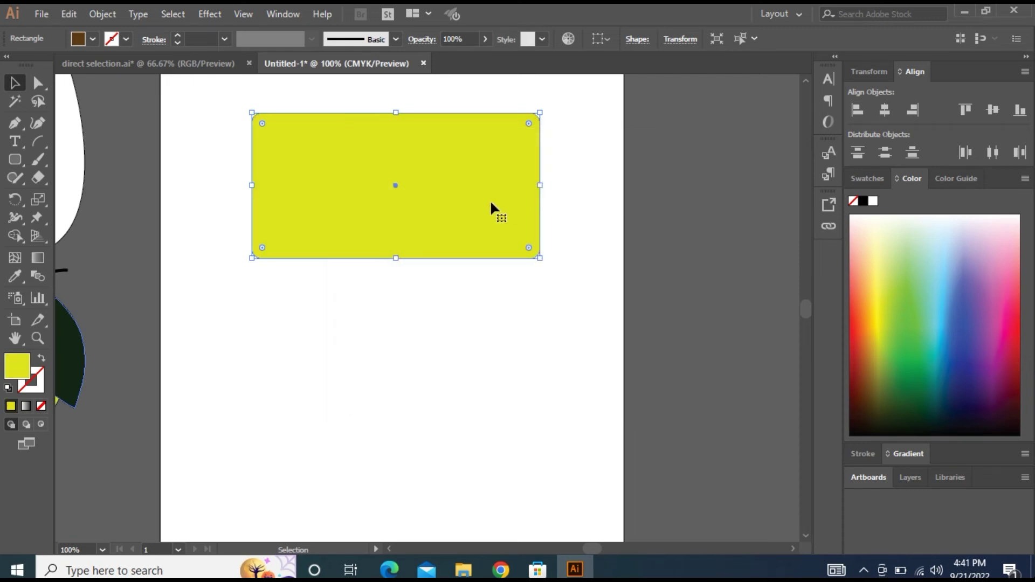
{"action": "left_click", "coordinate": [449, 100]}
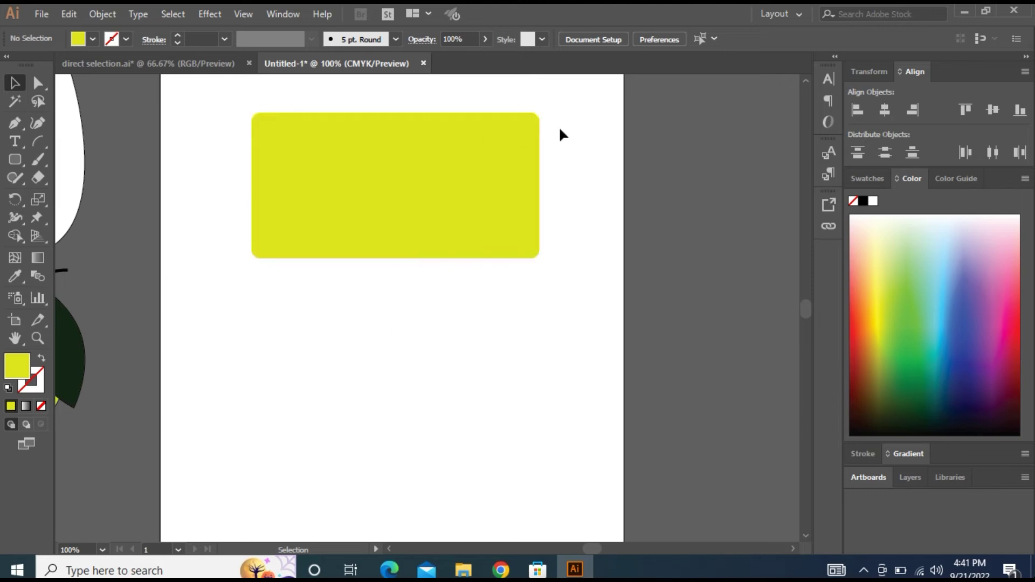
Fill the V-shaped flap with the off-white color F9F9F9 and deselect it
{"action": "left_click", "coordinate": [502, 137]}
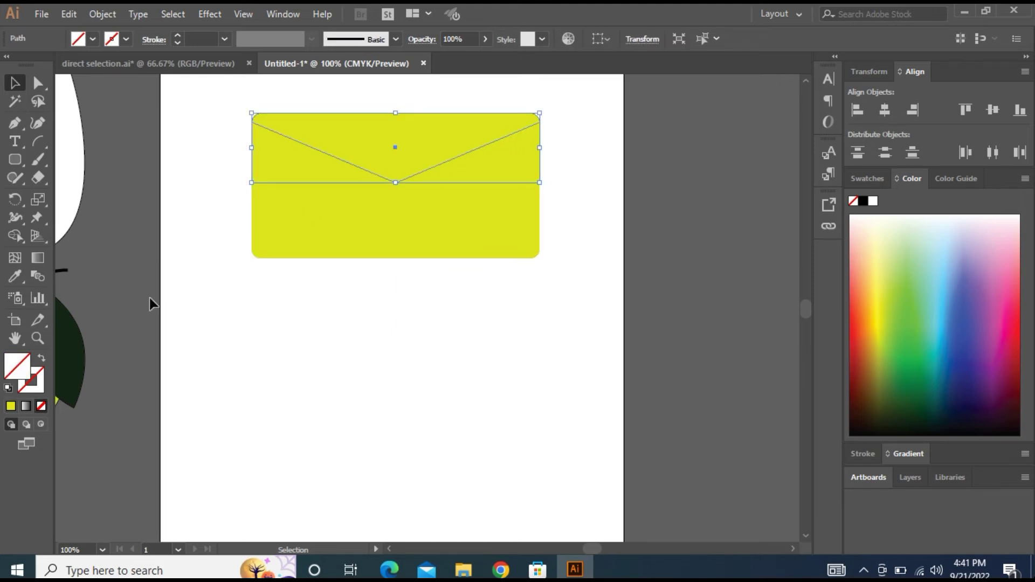
{"action": "double_click", "coordinate": [38, 373]}
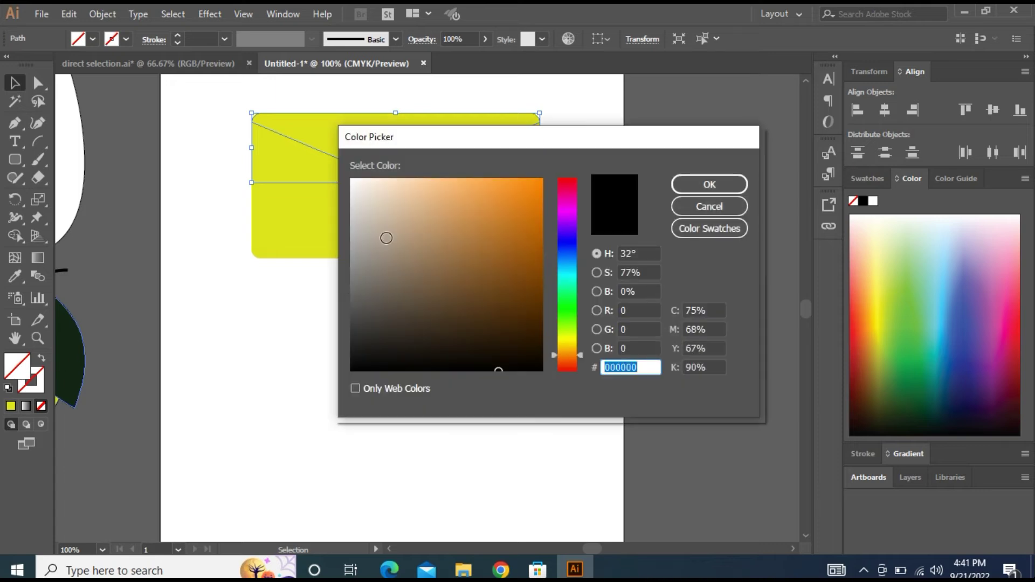
{"action": "left_click", "coordinate": [700, 185]}
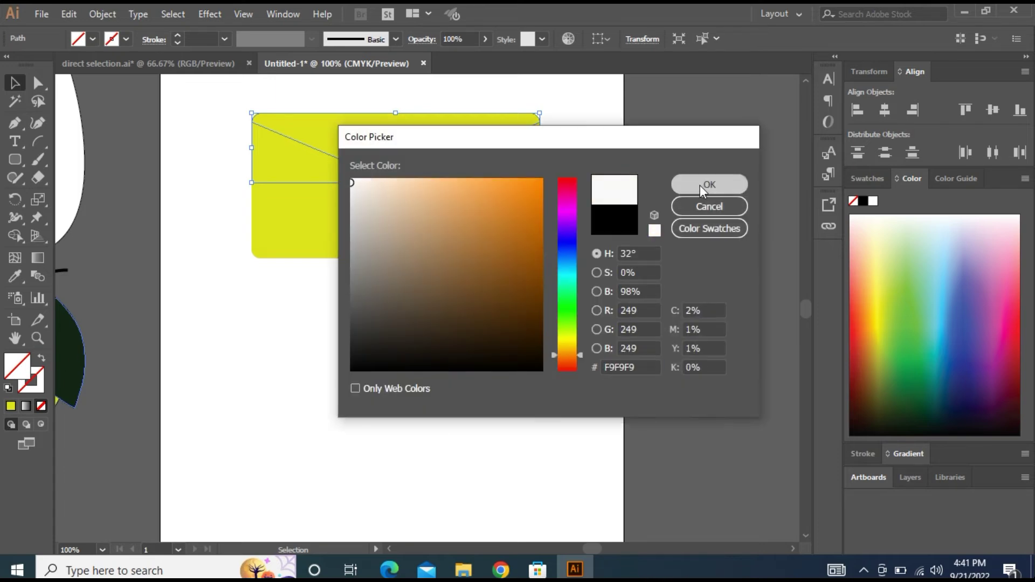
{"action": "left_click", "coordinate": [451, 297]}
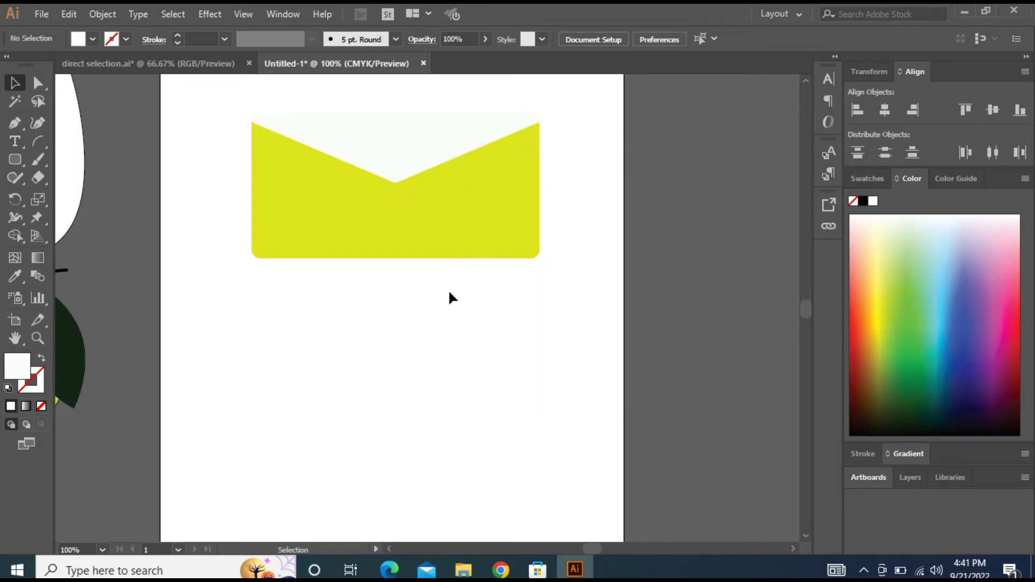
{"action": "left_click", "coordinate": [412, 143]}
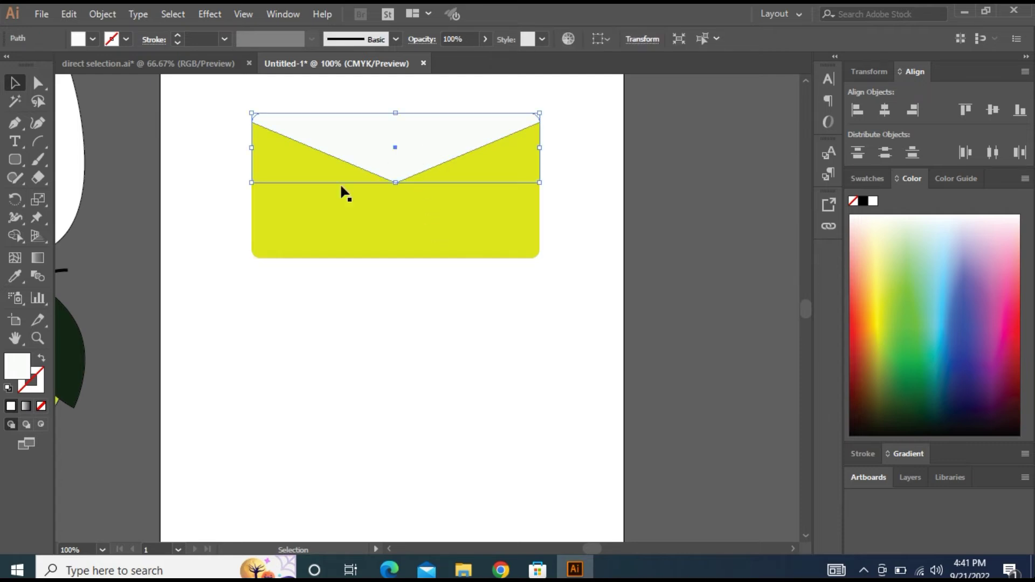
{"action": "double_click", "coordinate": [35, 378]}
{"action": "left_click_drag", "start_coordinate": [417, 247], "coordinate": [545, 382]}
{"action": "left_click", "coordinate": [697, 208]}
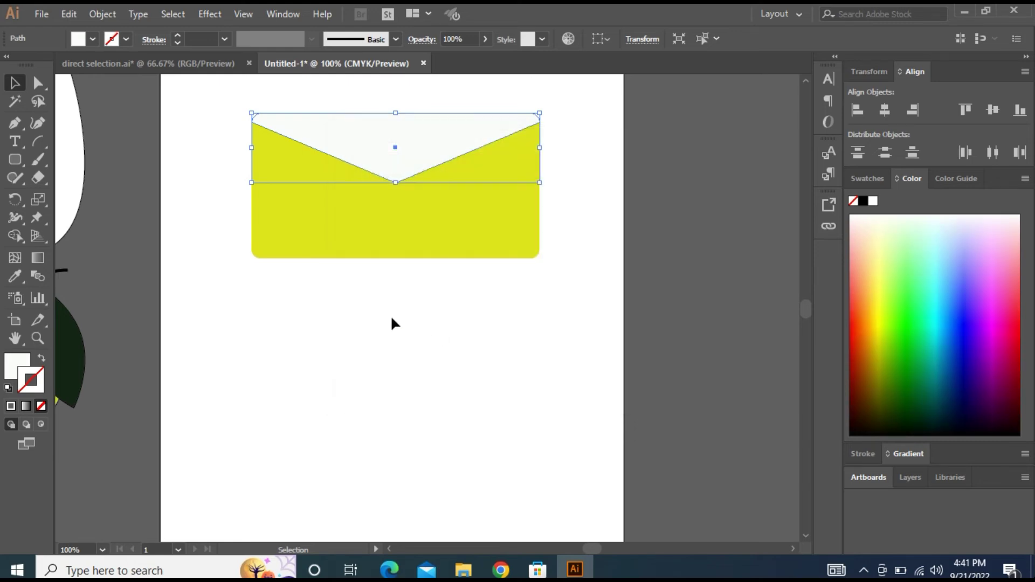
{"action": "left_click", "coordinate": [393, 308]}
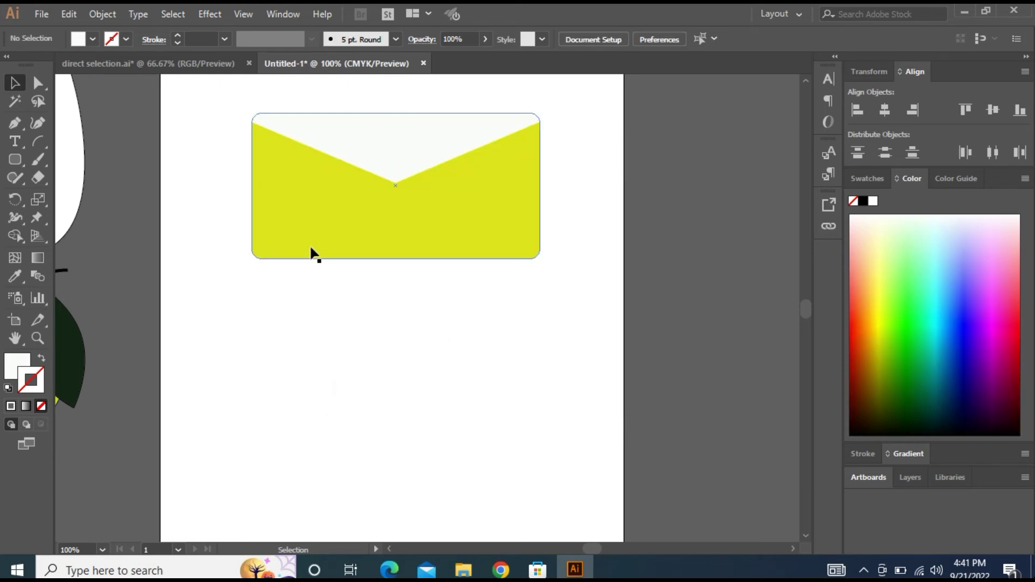
Try to give the off-white flap a black outline through the stroke color settings, leaving nothing selected
{"action": "left_click", "coordinate": [352, 114]}
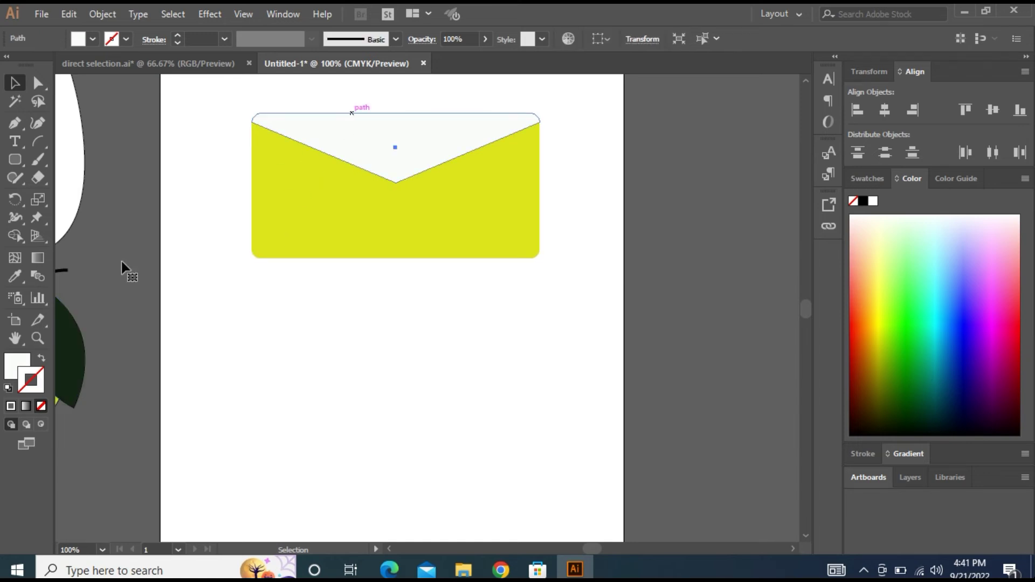
{"action": "double_click", "coordinate": [35, 379]}
{"action": "left_click_drag", "start_coordinate": [383, 203], "coordinate": [450, 263]}
{"action": "left_click_drag", "start_coordinate": [476, 323], "coordinate": [325, 397]}
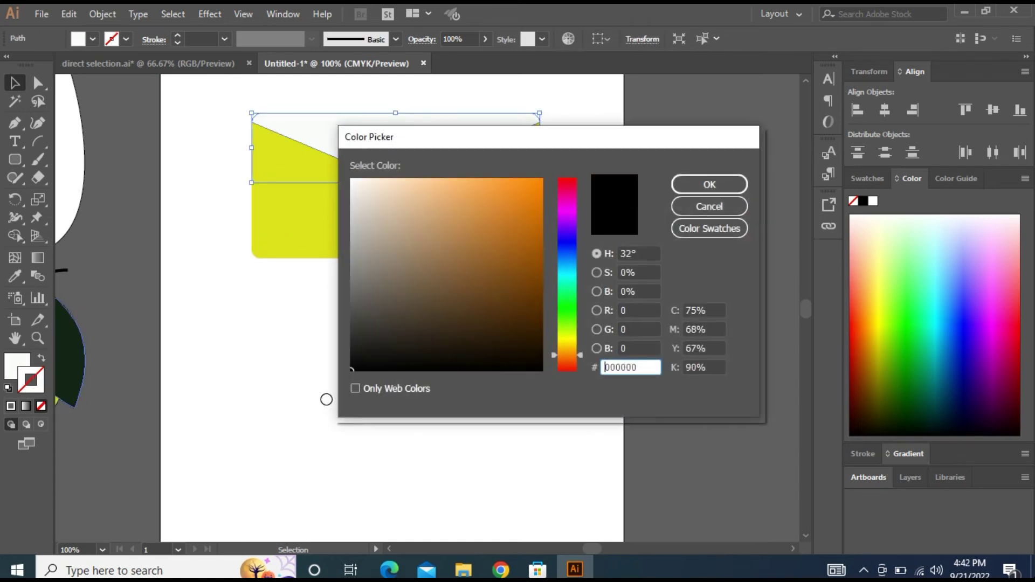
{"action": "left_click", "coordinate": [696, 184]}
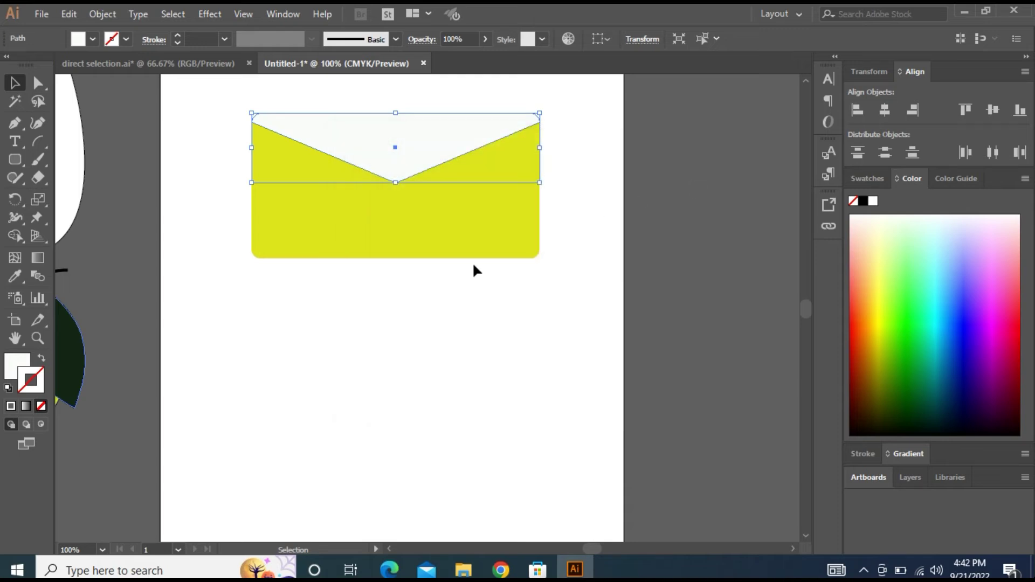
{"action": "left_click", "coordinate": [399, 306]}
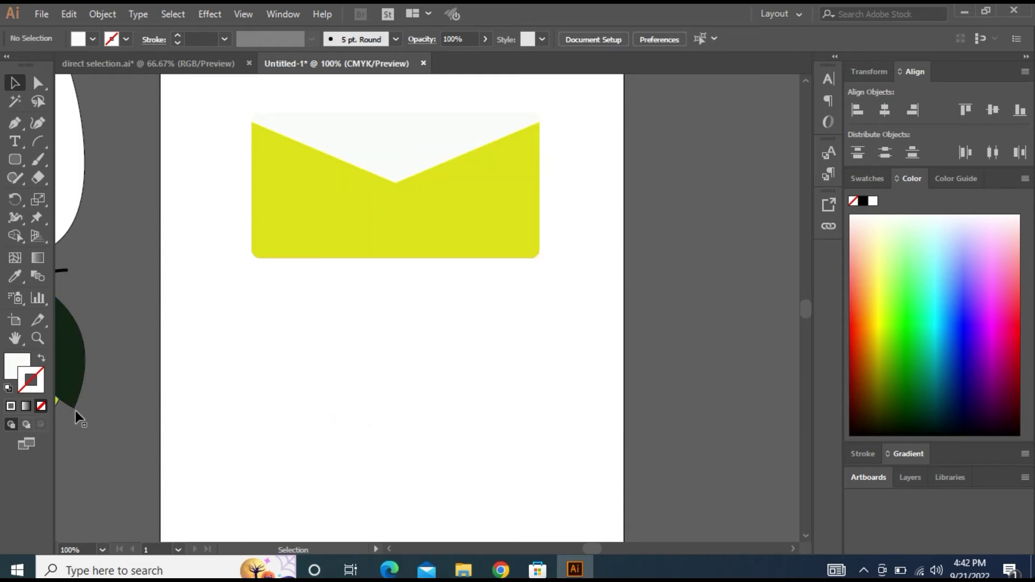
{"action": "left_click", "coordinate": [11, 406]}
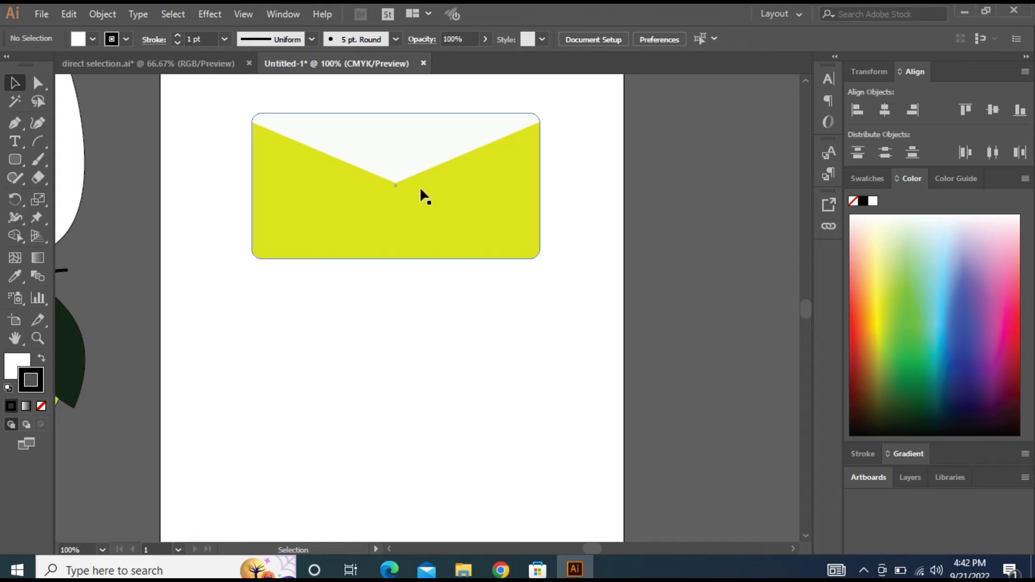
{"action": "left_click", "coordinate": [416, 163]}
{"action": "left_click", "coordinate": [429, 296]}
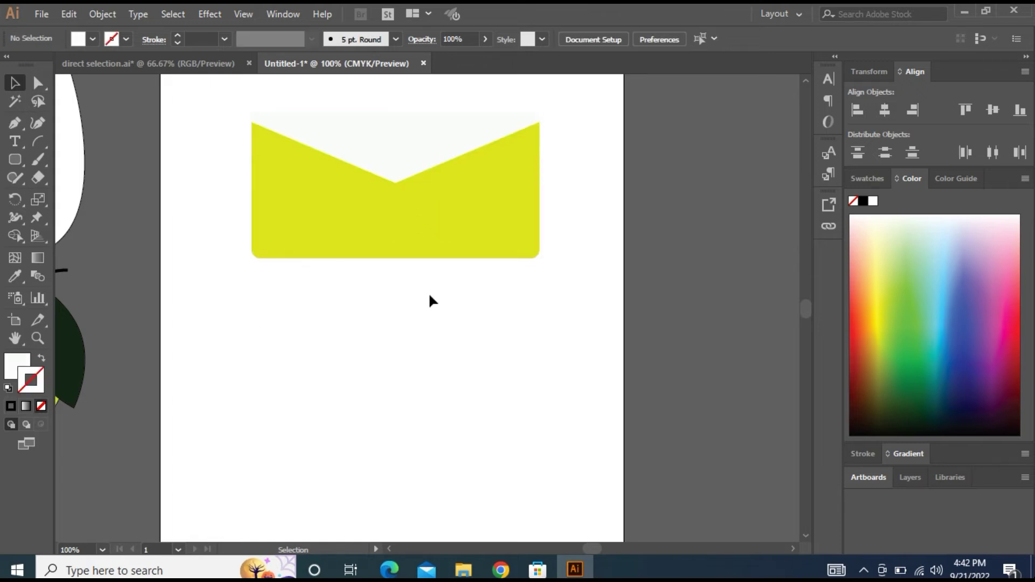
Give the off-white flap a black outline with a stroke weight of 1 pt and deselect it
{"action": "left_click", "coordinate": [408, 135]}
{"action": "left_click", "coordinate": [189, 39]}
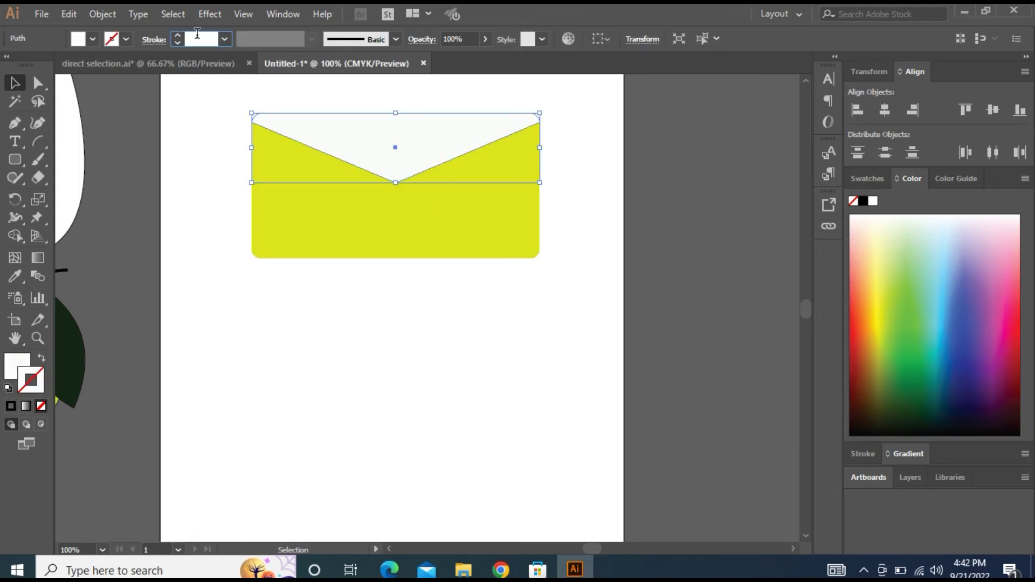
{"action": "type", "text": "0.5"}
{"action": "key", "text": "Return"}
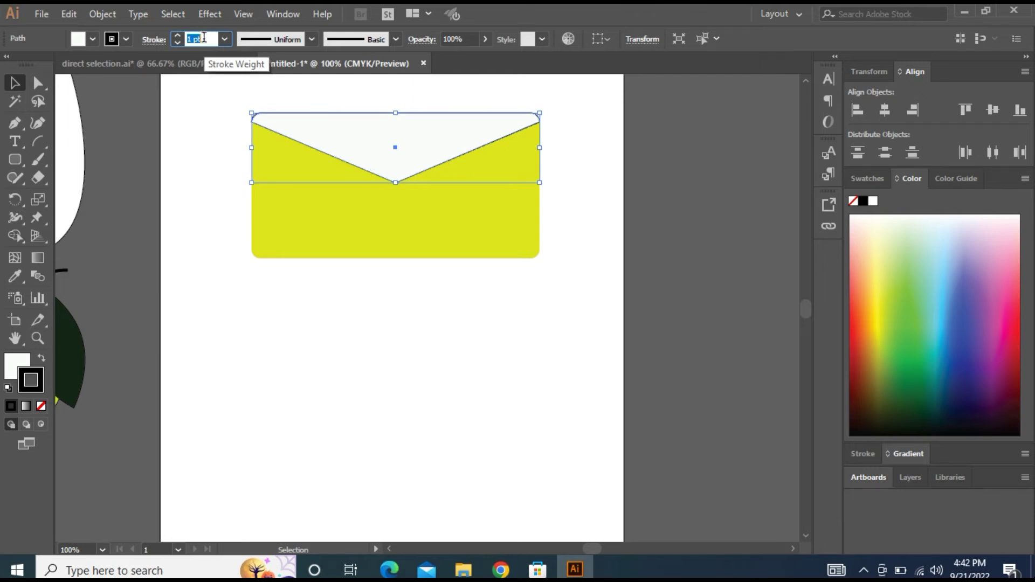
{"action": "key", "text": "Up"}
{"action": "left_click", "coordinate": [368, 348]}
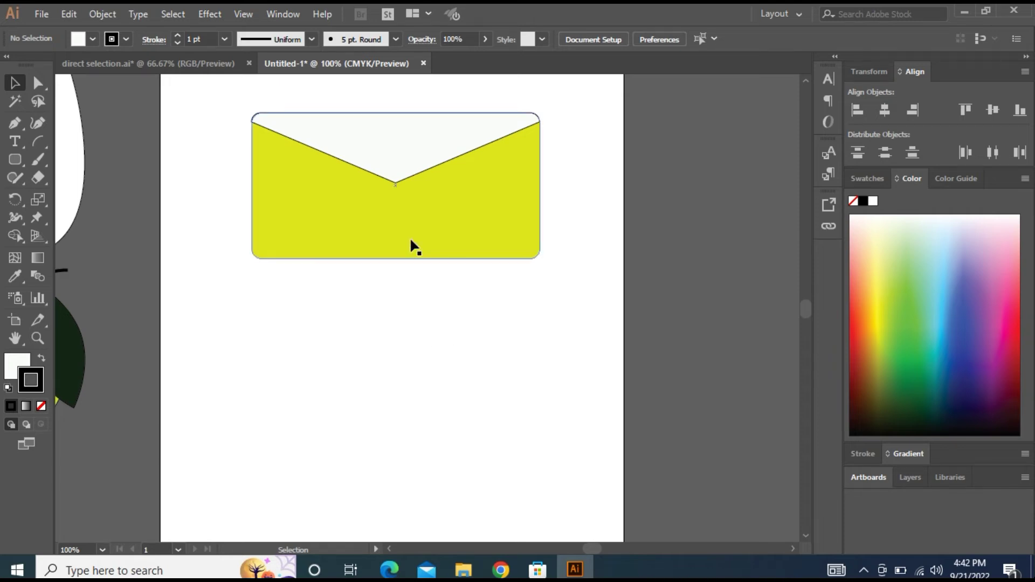
Reset the envelope's rectangle to the default fill with a 1 pt black stroke, and fill it with yellow E3E80F
{"action": "left_click", "coordinate": [8, 388]}
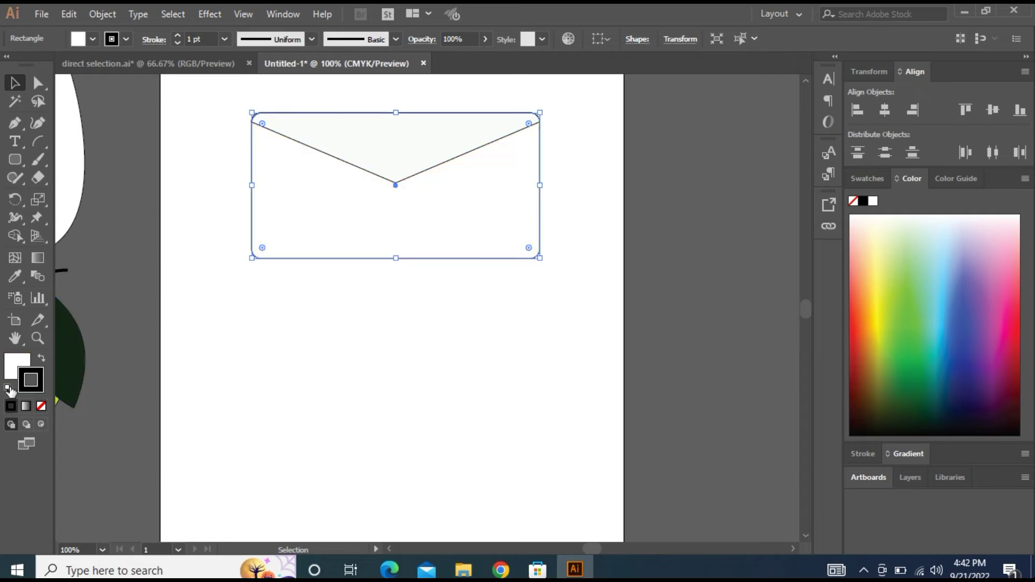
{"action": "left_click", "coordinate": [481, 371]}
{"action": "left_click", "coordinate": [442, 209]}
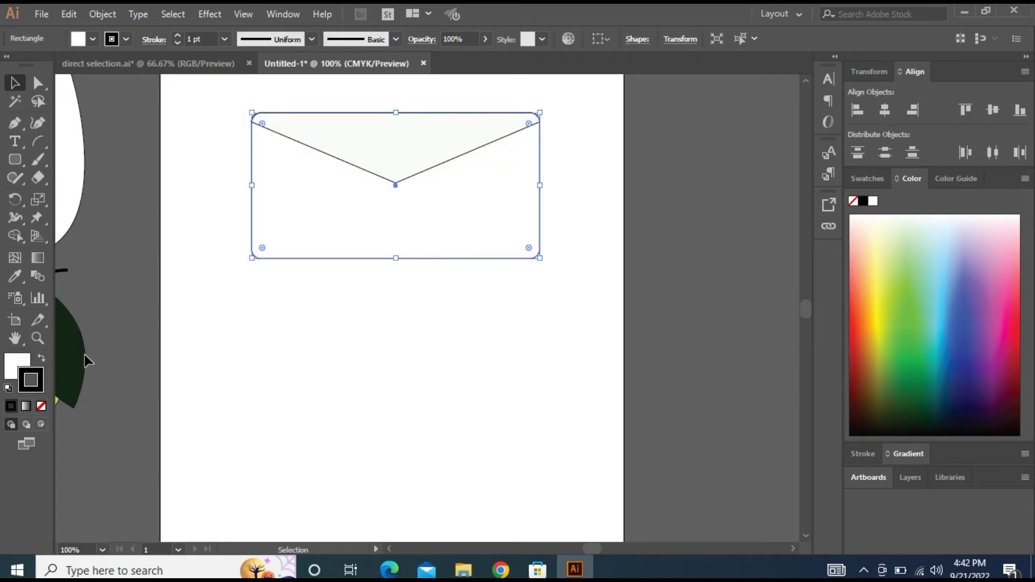
{"action": "double_click", "coordinate": [15, 365]}
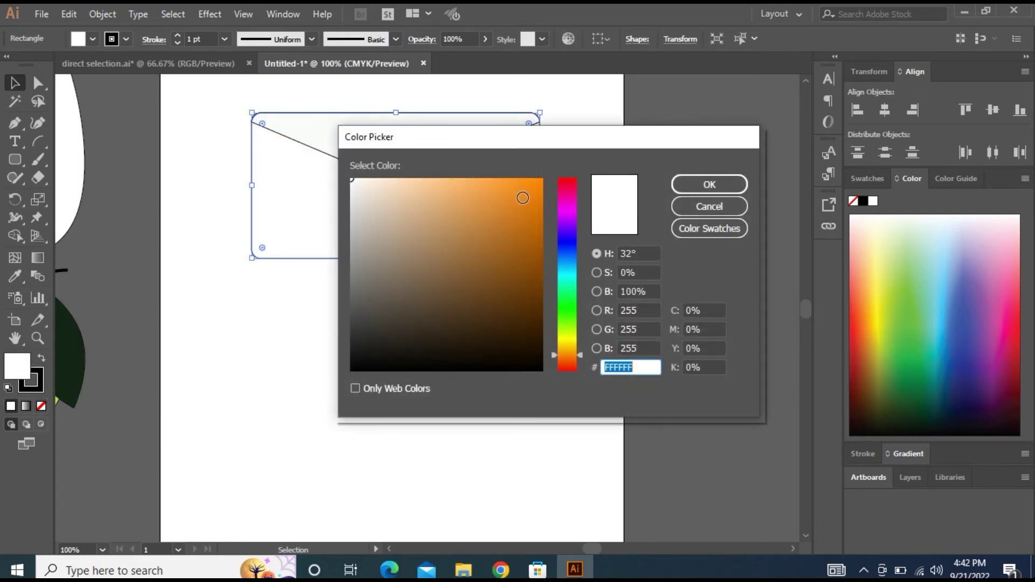
{"action": "left_click", "coordinate": [568, 338]}
{"action": "left_click", "coordinate": [531, 196]}
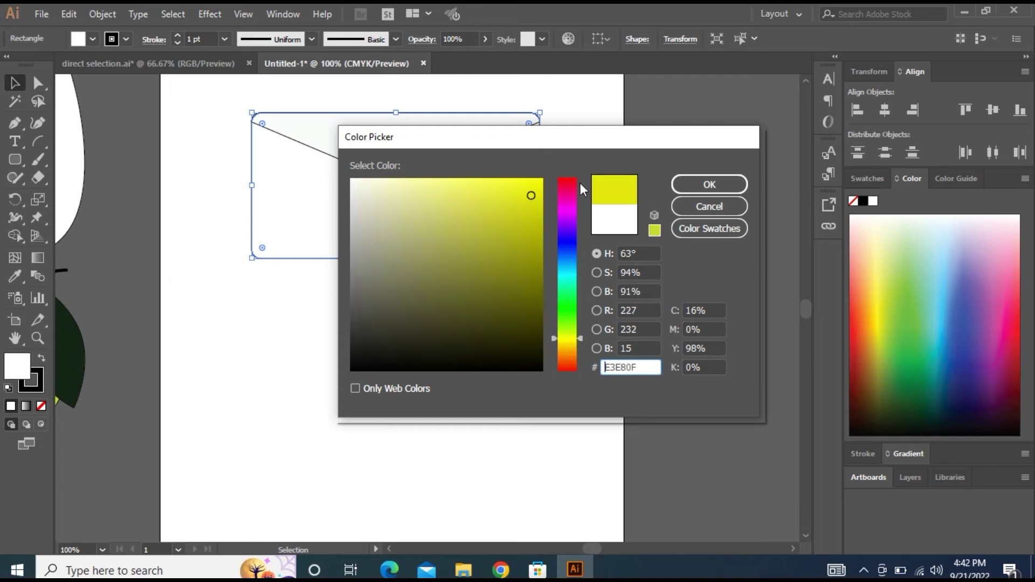
{"action": "left_click", "coordinate": [695, 187]}
{"action": "left_click", "coordinate": [490, 276]}
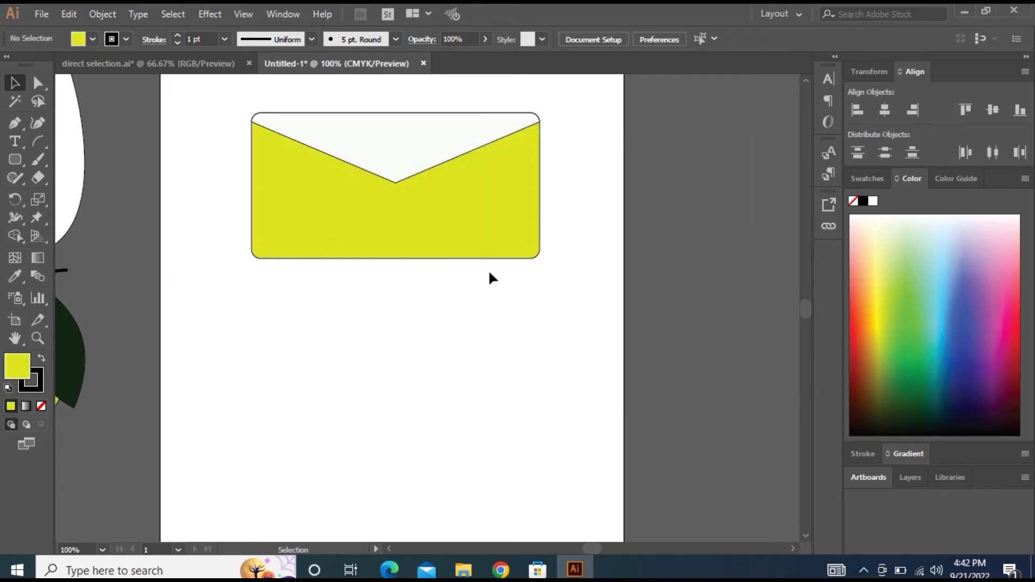
Move the complete envelope, body and flap together, off the artboard to the empty area beneath the bottle
{"action": "scroll", "coordinate": [470, 262], "scroll_direction": "down", "scroll_amount": 2}
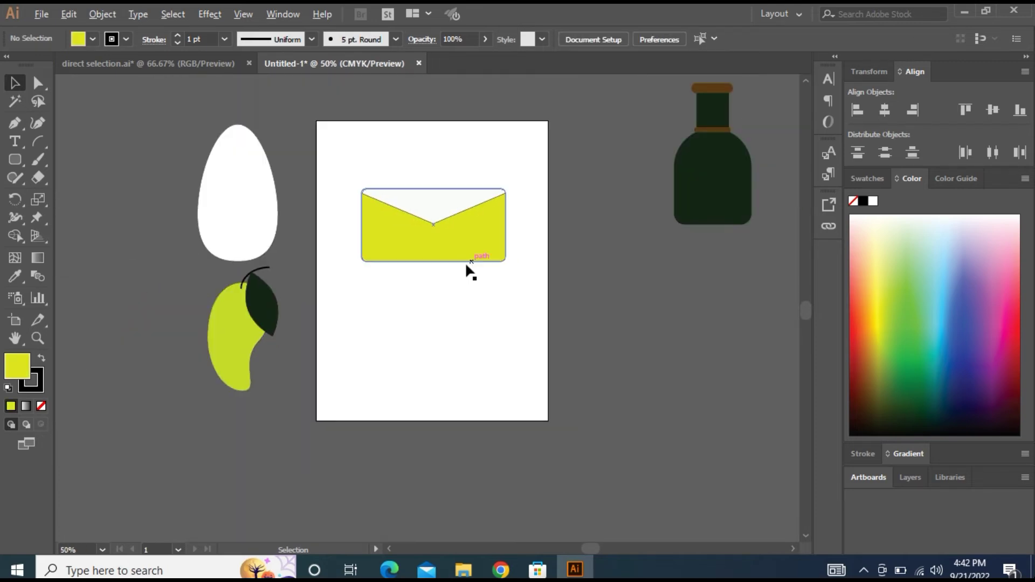
{"action": "left_click_drag", "start_coordinate": [331, 165], "coordinate": [514, 275]}
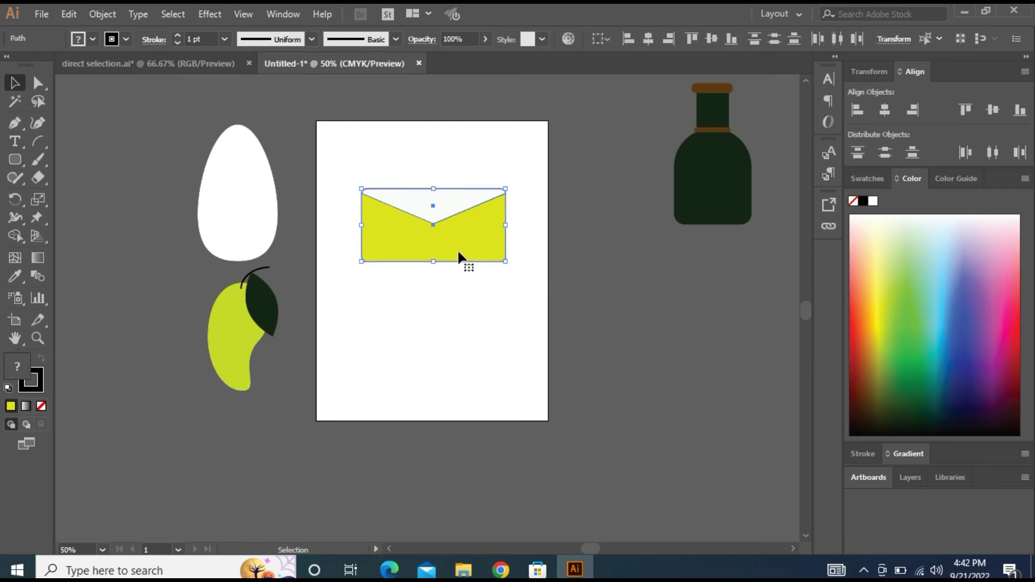
{"action": "left_click_drag", "start_coordinate": [435, 234], "coordinate": [697, 328]}
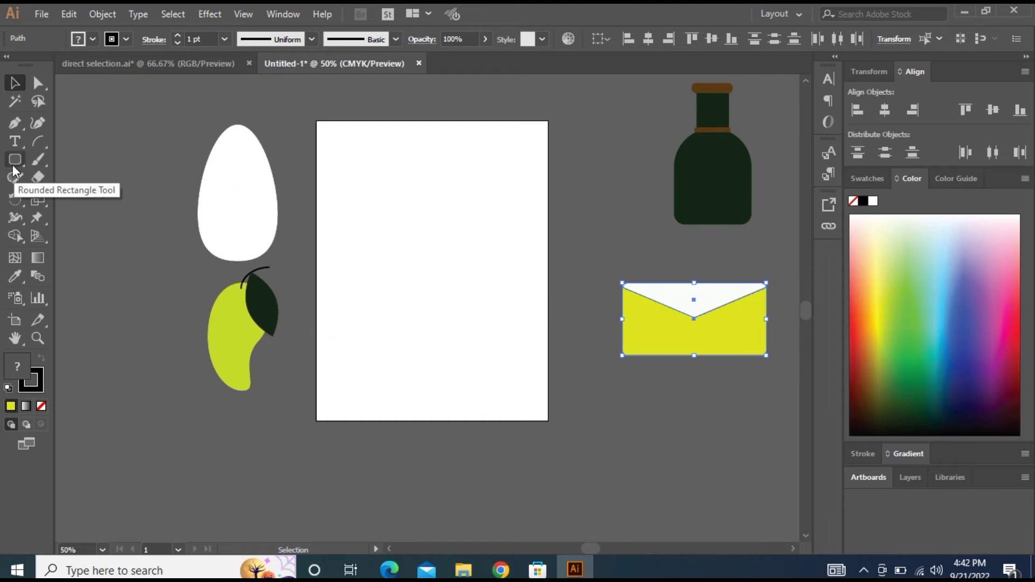
{"action": "left_click_drag", "start_coordinate": [14, 162], "coordinate": [65, 179]}
{"action": "left_click_drag", "start_coordinate": [363, 218], "coordinate": [506, 288]}
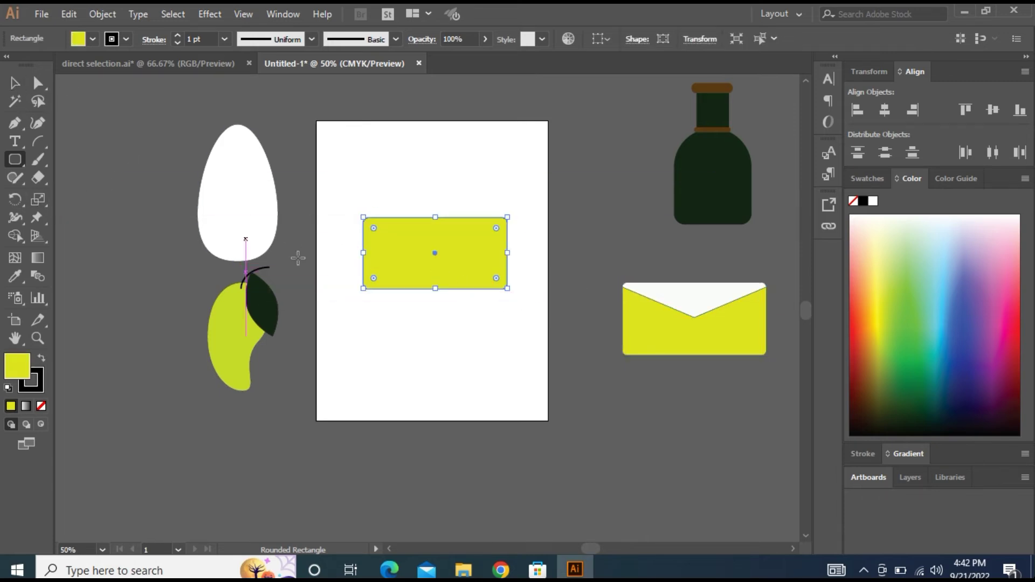
{"action": "key", "text": "Delete"}
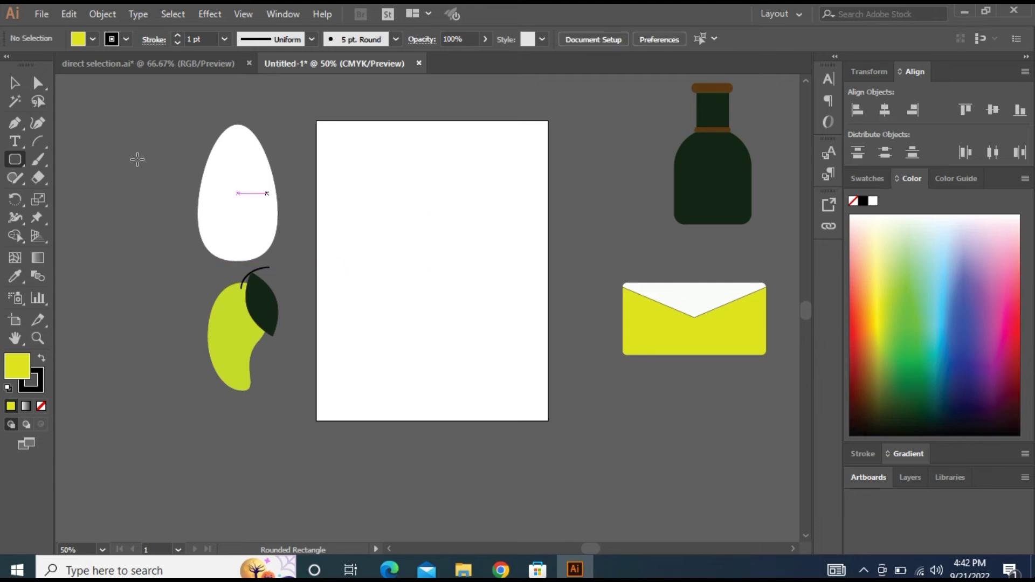
Draw a wide sharp-cornered rectangle in the middle of the artboard, extend its height slightly, and place a copy directly below it
{"action": "left_click_drag", "start_coordinate": [19, 164], "coordinate": [65, 158]}
{"action": "left_click_drag", "start_coordinate": [362, 207], "coordinate": [512, 267]}
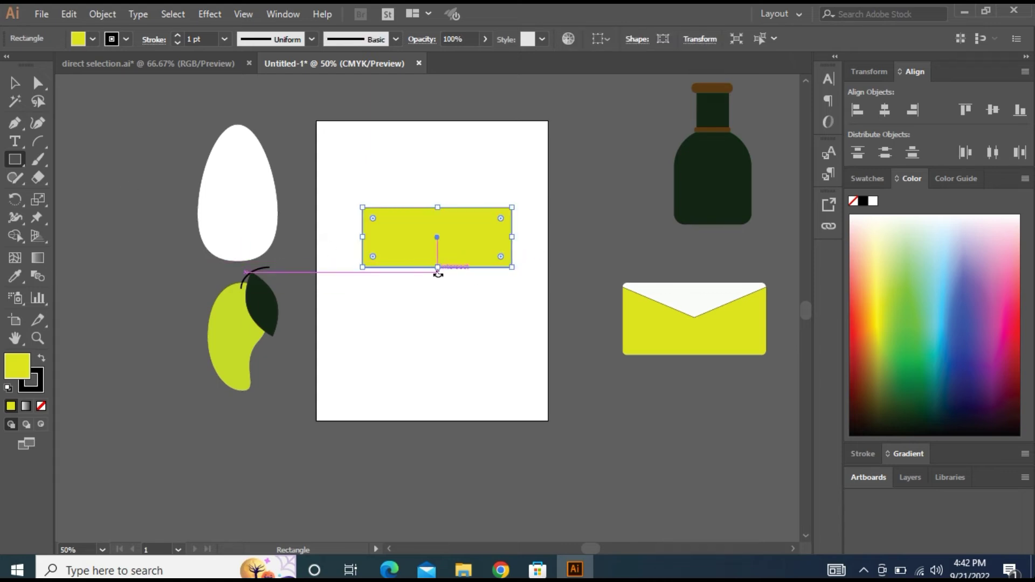
{"action": "left_click_drag", "start_coordinate": [437, 272], "coordinate": [437, 278]}
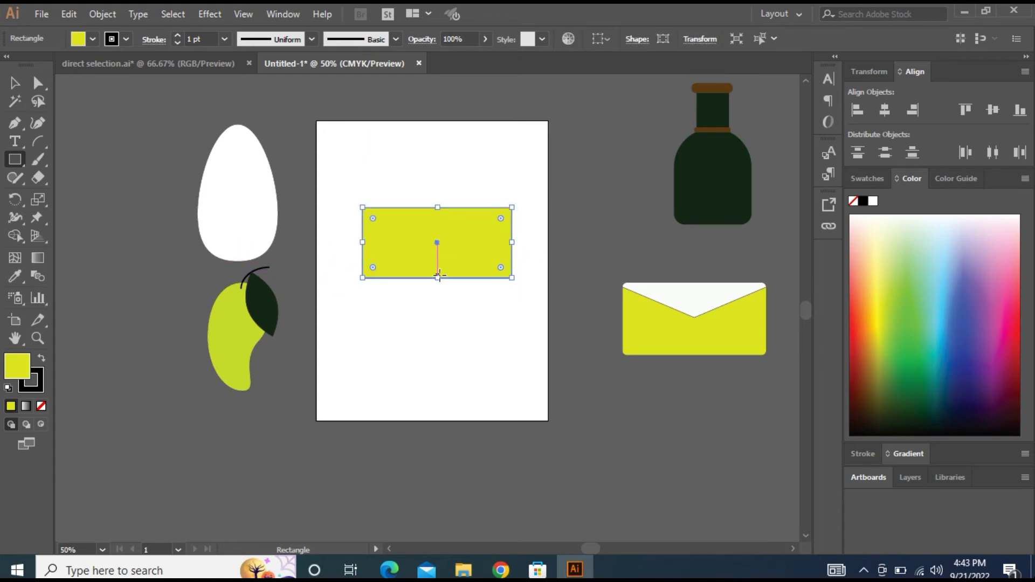
{"action": "left_click", "coordinate": [14, 82]}
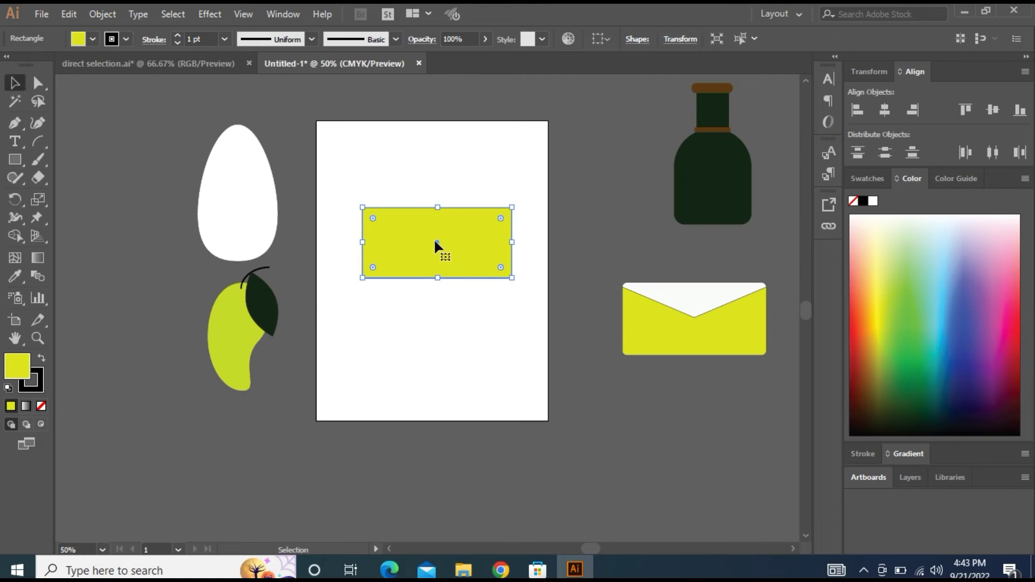
{"action": "left_click_drag", "start_coordinate": [437, 246], "coordinate": [436, 327]}
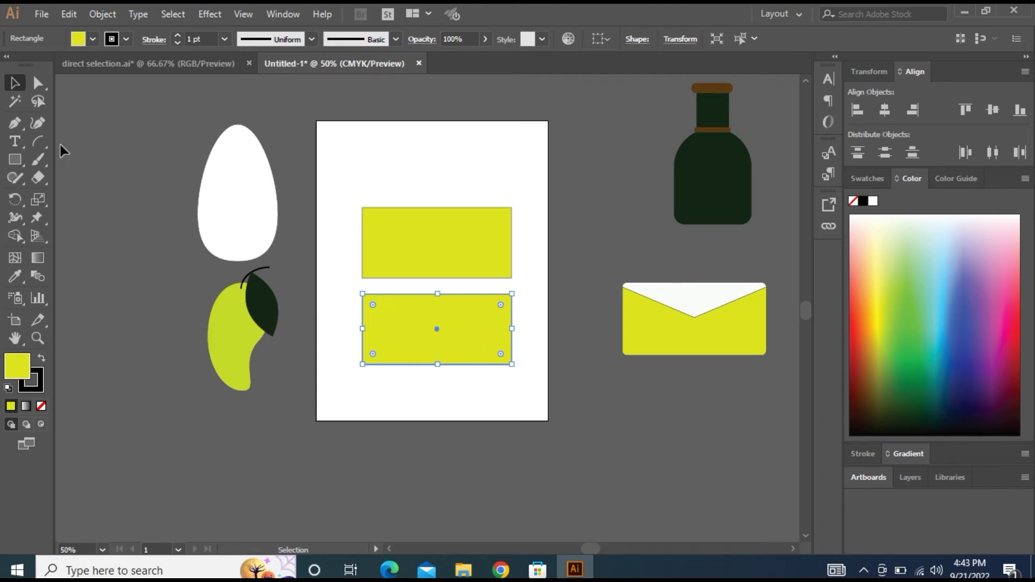
Reshape the lower rectangle into a right-pointing triangle by moving both right-hand corners to the shape's centre, about X 306 pt, Y 570 pt
{"action": "left_click", "coordinate": [37, 82]}
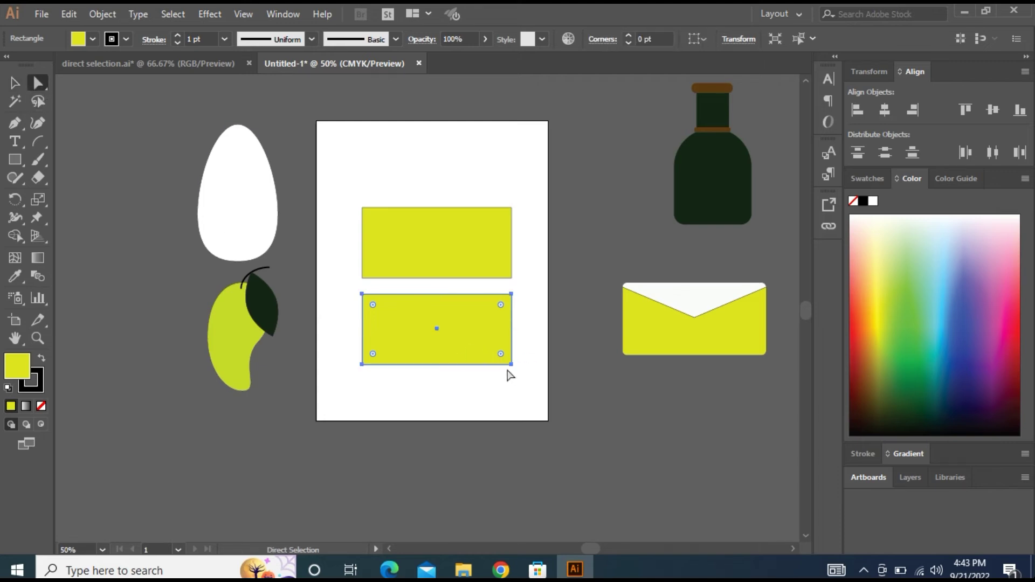
{"action": "left_click_drag", "start_coordinate": [510, 364], "coordinate": [437, 339]}
{"action": "left_click", "coordinate": [506, 371]}
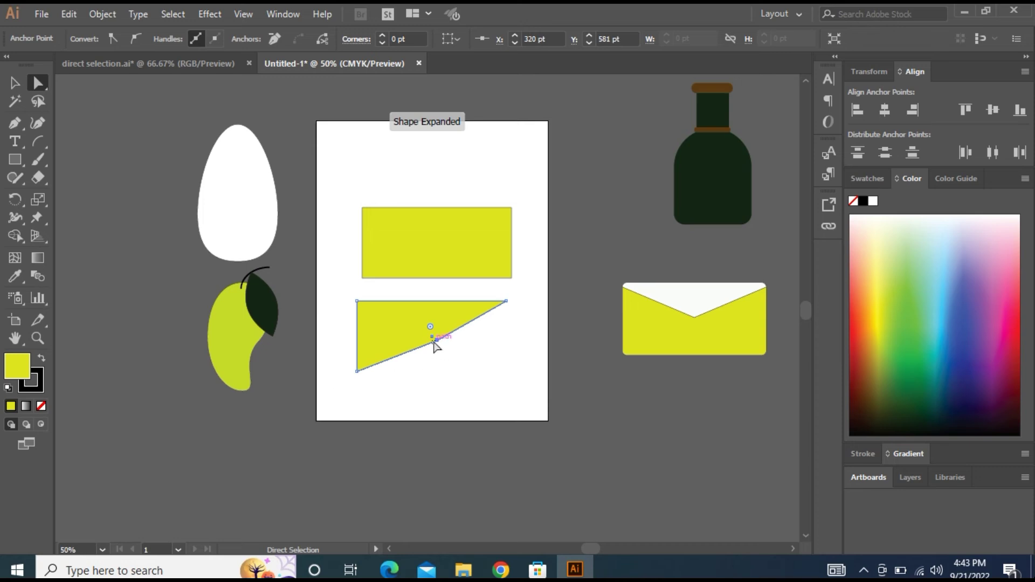
{"action": "left_click_drag", "start_coordinate": [436, 340], "coordinate": [431, 335]}
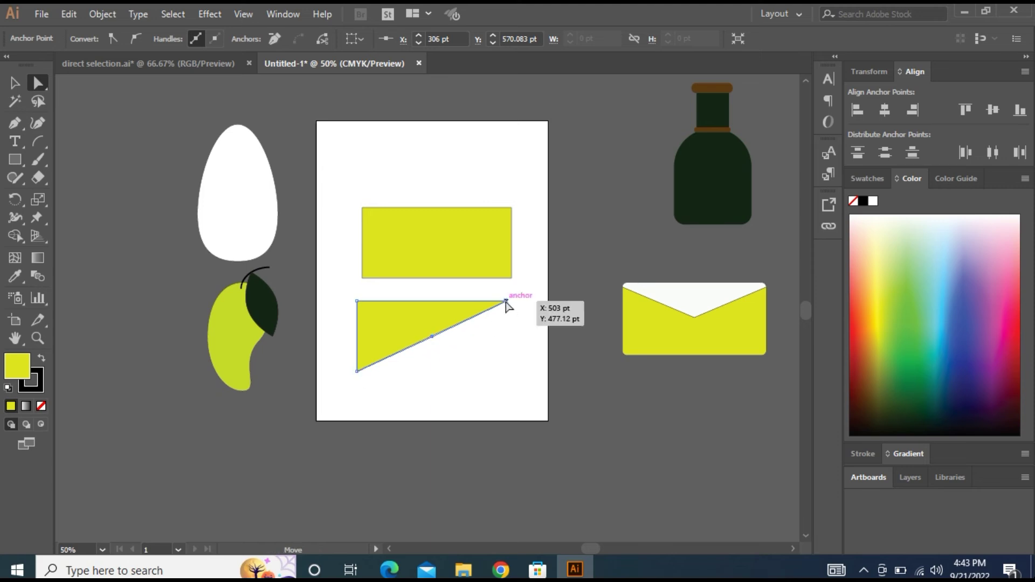
{"action": "left_click_drag", "start_coordinate": [506, 302], "coordinate": [432, 338]}
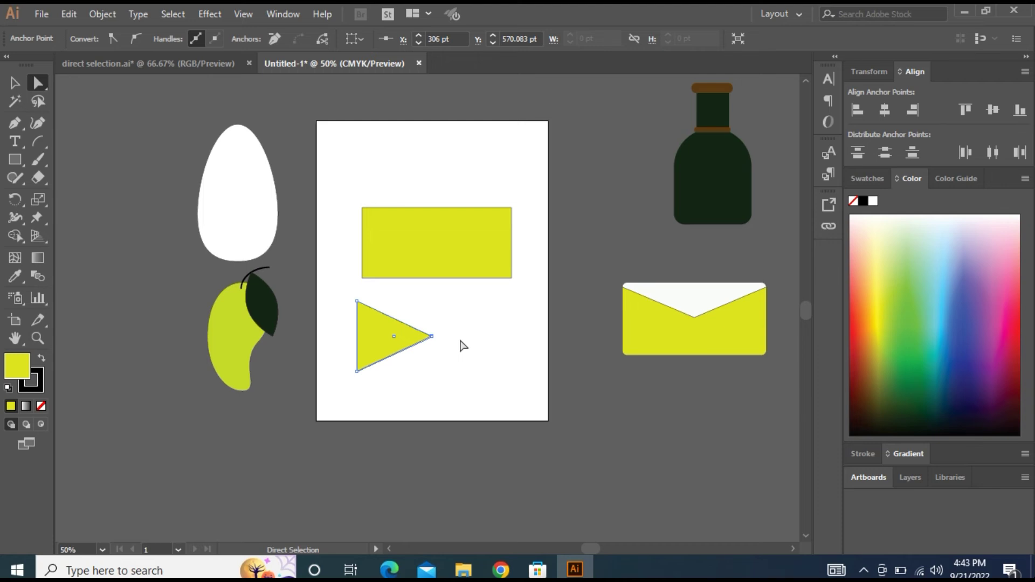
{"action": "left_click", "coordinate": [393, 339]}
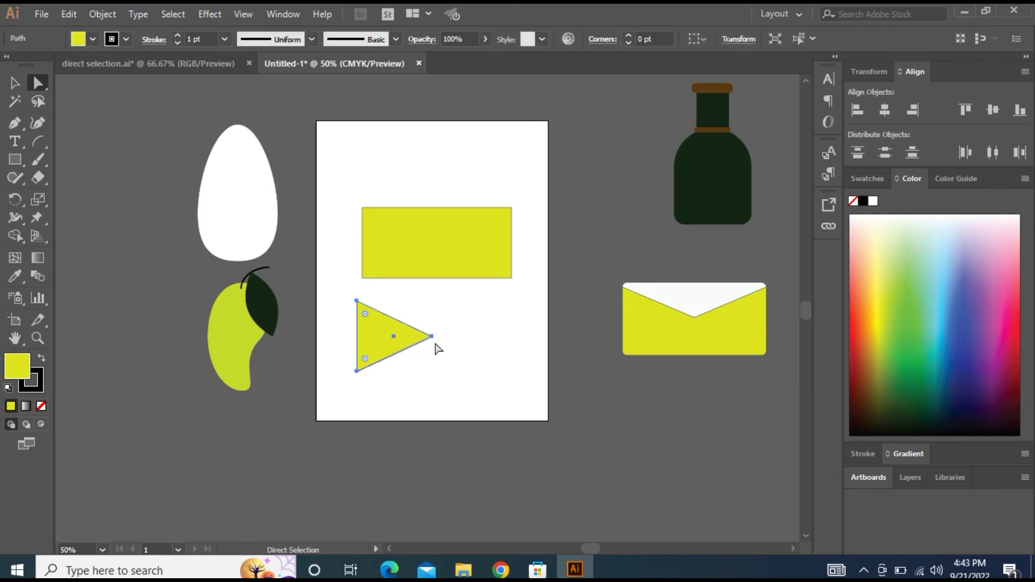
{"action": "left_click_drag", "start_coordinate": [431, 338], "coordinate": [432, 335]}
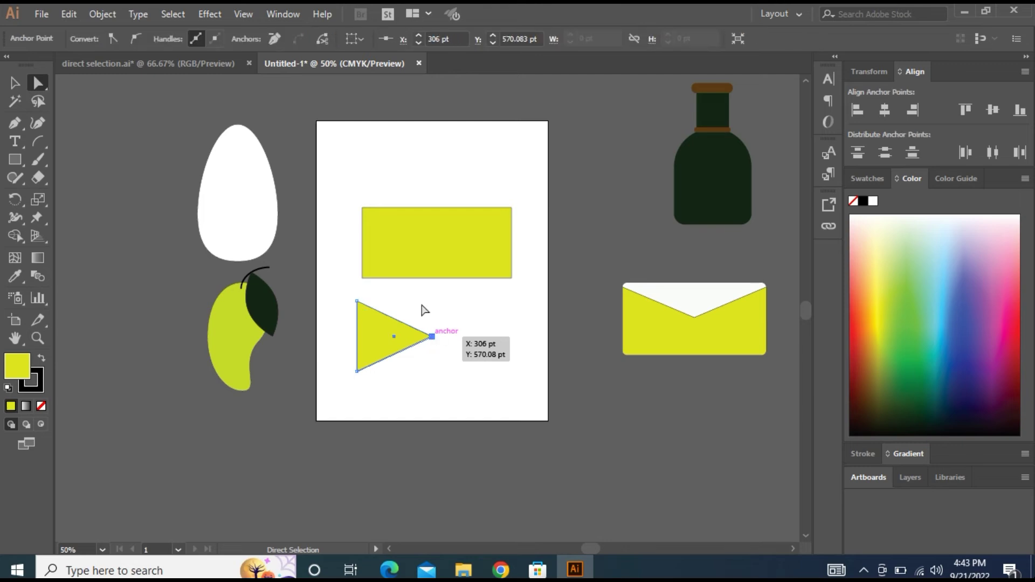
{"action": "left_click", "coordinate": [458, 356]}
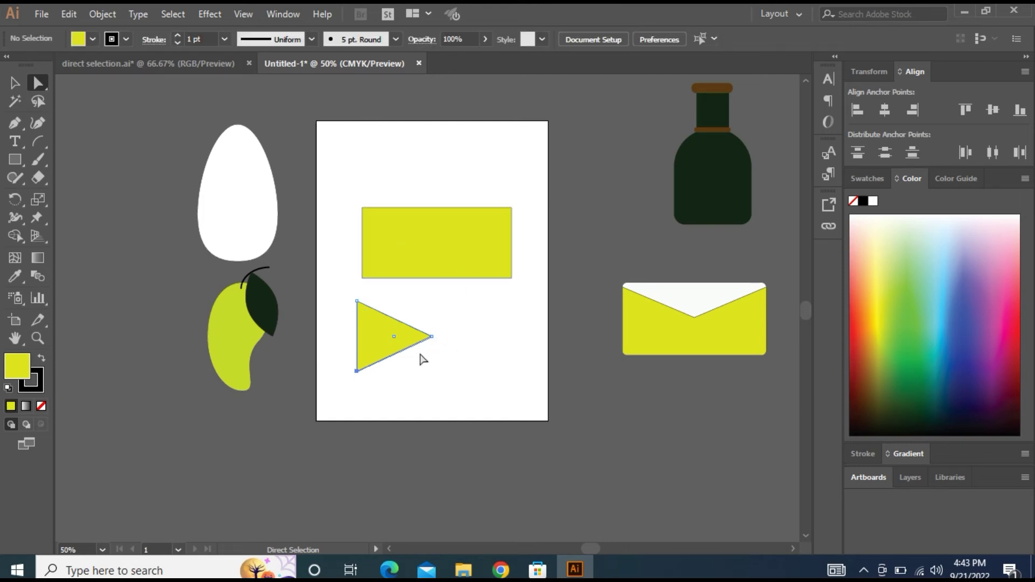
Scale the triangle down proportionally and fill it with off-white F9F9F9
{"action": "left_click", "coordinate": [404, 340]}
{"action": "left_click", "coordinate": [14, 82]}
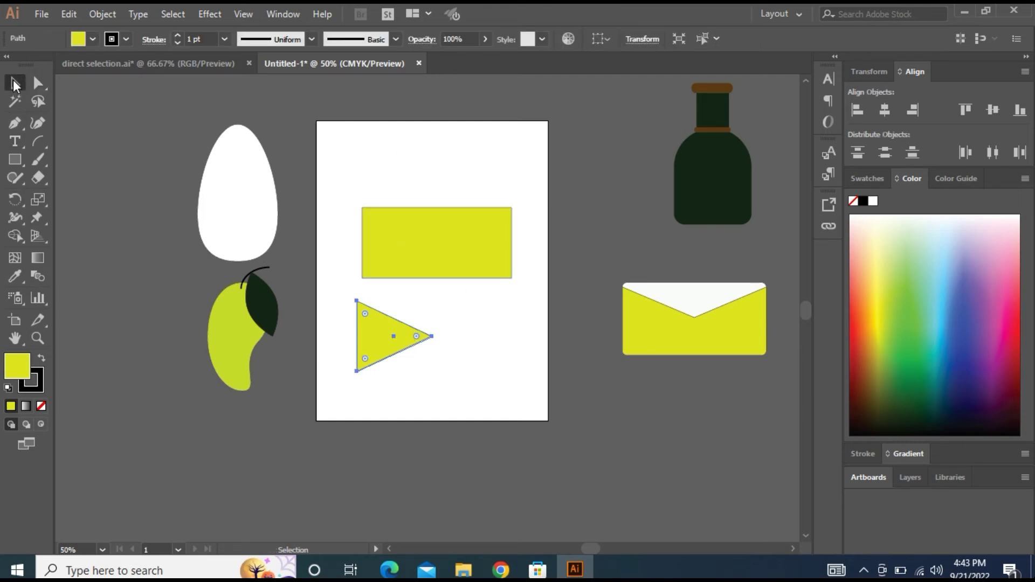
{"action": "left_click_drag", "start_coordinate": [431, 298], "coordinate": [409, 323]}
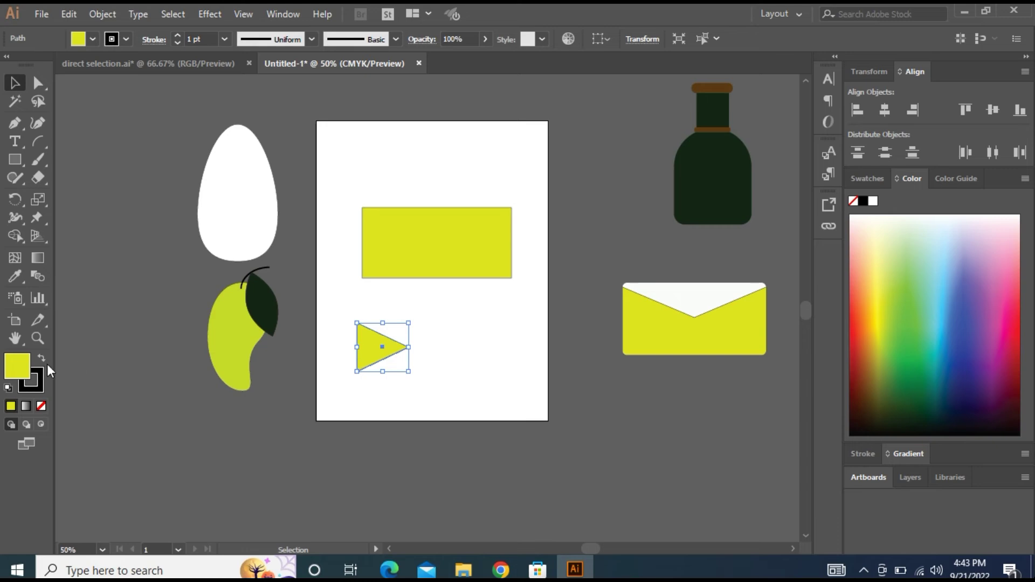
{"action": "double_click", "coordinate": [17, 366]}
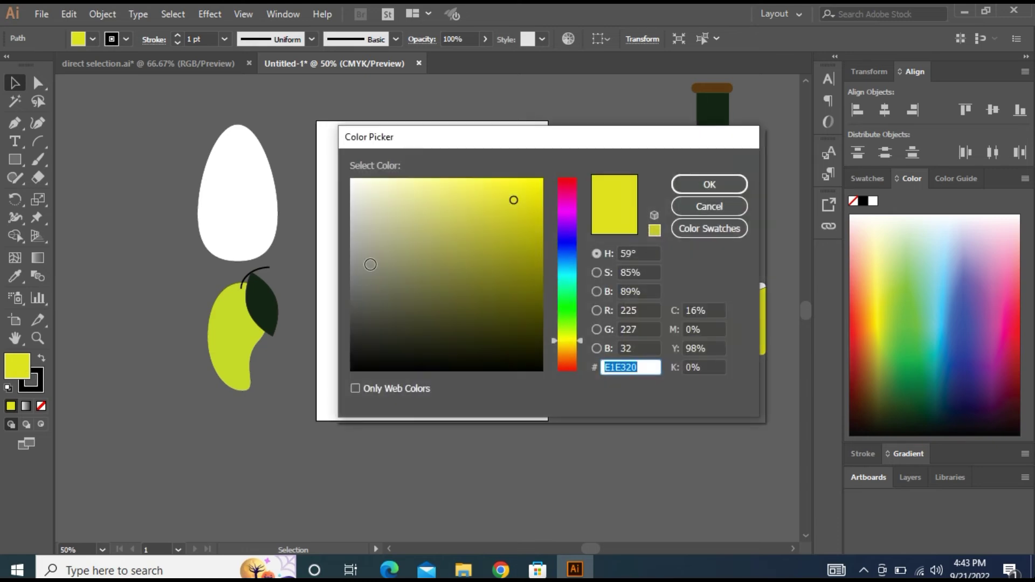
{"action": "left_click_drag", "start_coordinate": [370, 215], "coordinate": [362, 178]}
{"action": "left_click", "coordinate": [709, 185]}
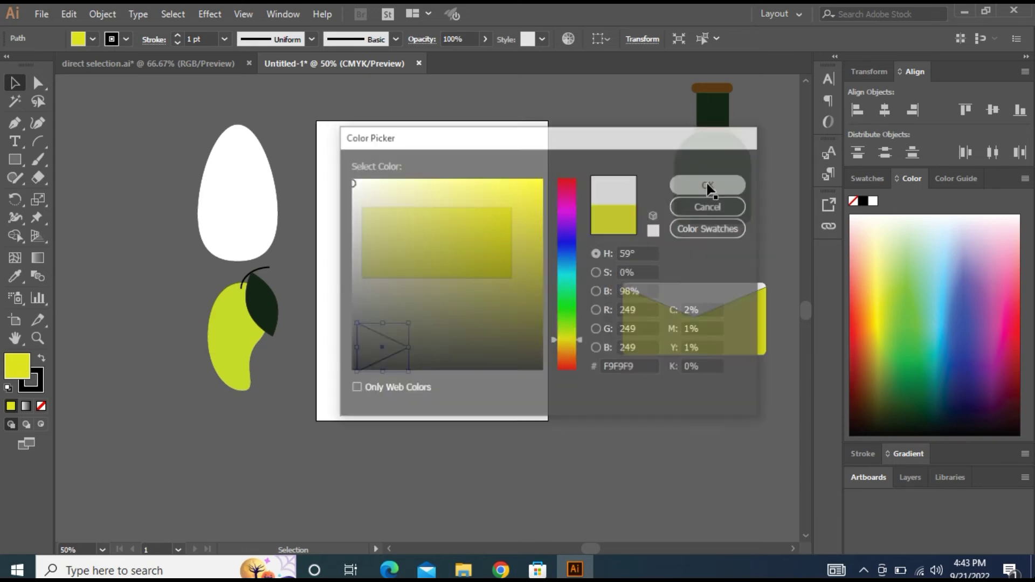
Fill the yellow rectangle above the triangle with pure red FF0000
{"action": "left_click", "coordinate": [390, 220]}
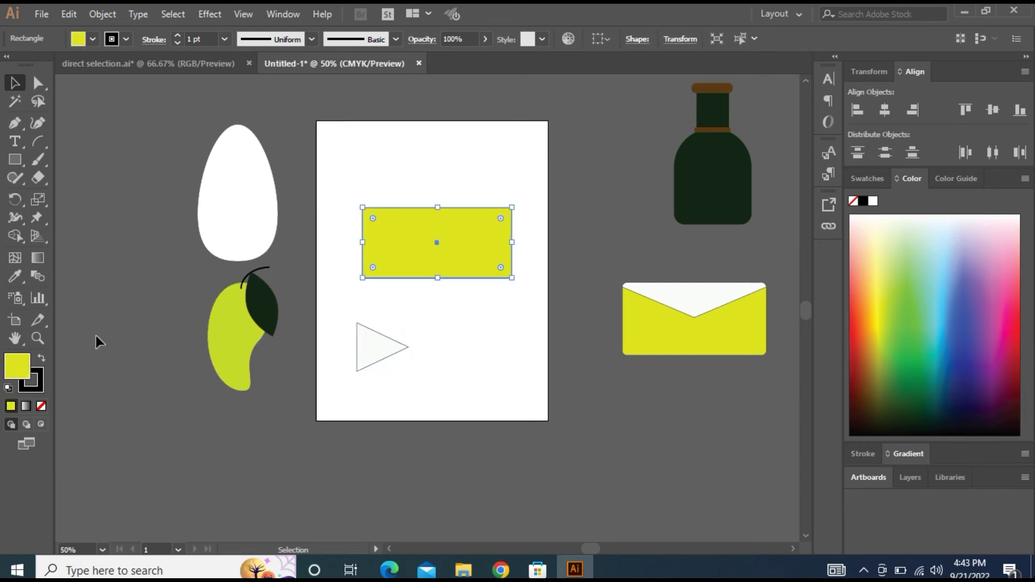
{"action": "double_click", "coordinate": [17, 366]}
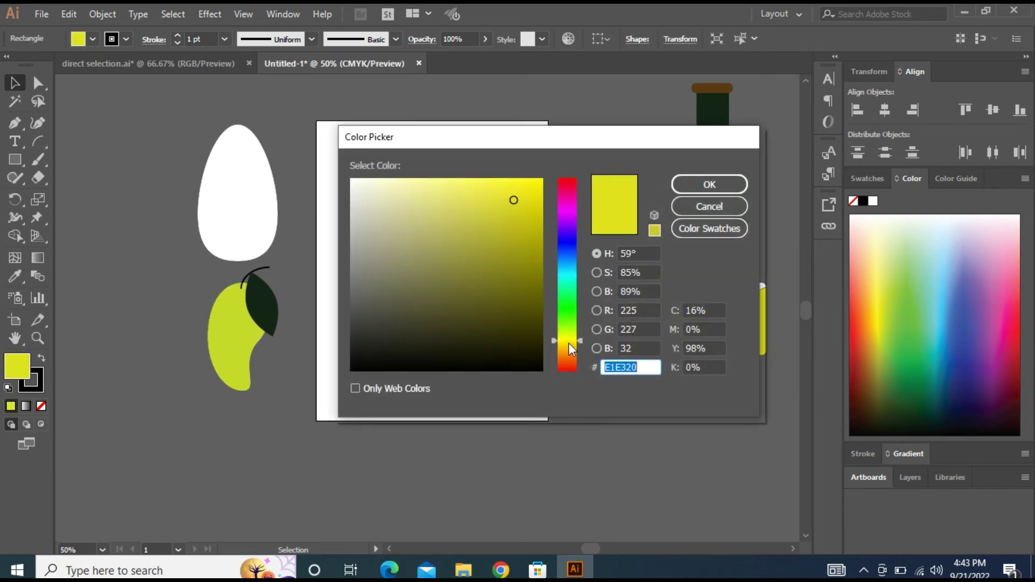
{"action": "left_click_drag", "start_coordinate": [568, 343], "coordinate": [576, 375]}
{"action": "left_click_drag", "start_coordinate": [514, 200], "coordinate": [557, 174]}
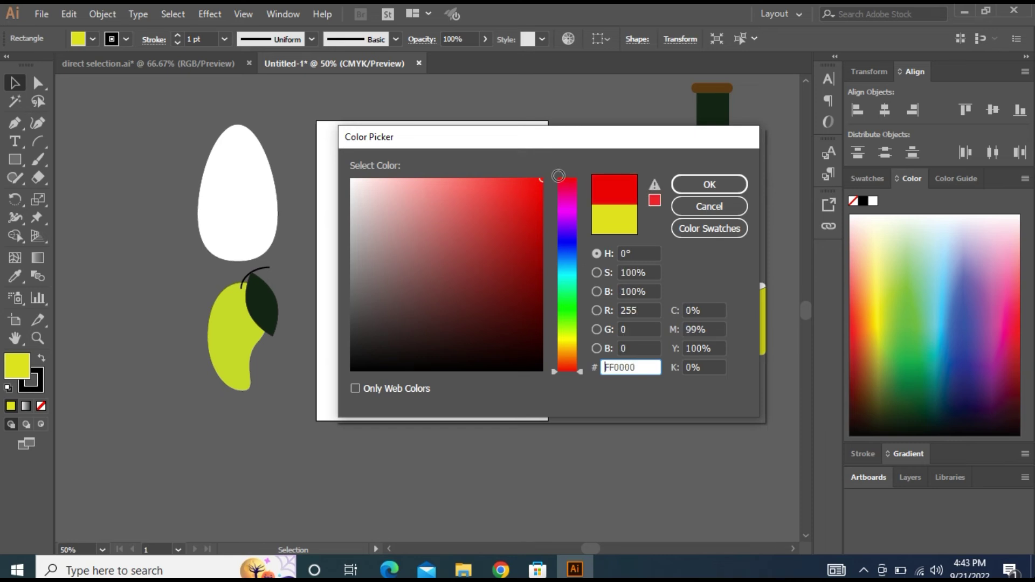
{"action": "left_click", "coordinate": [681, 188]}
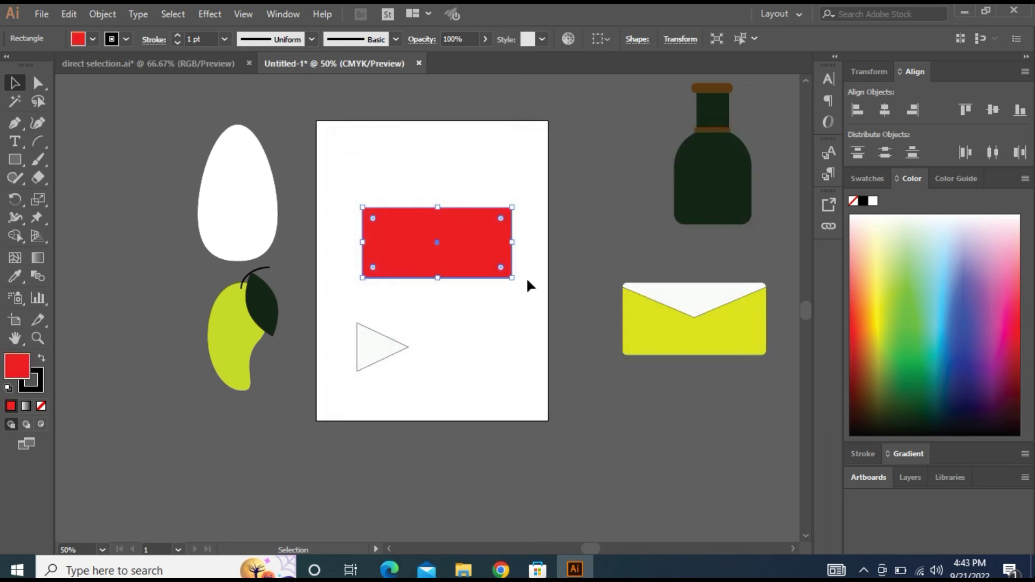
Centre the off-white triangle on the red rectangle and round all four corners of the rectangle to form a play button
{"action": "left_click", "coordinate": [386, 349]}
{"action": "left_click_drag", "start_coordinate": [376, 338], "coordinate": [433, 241]}
{"action": "left_click", "coordinate": [503, 320]}
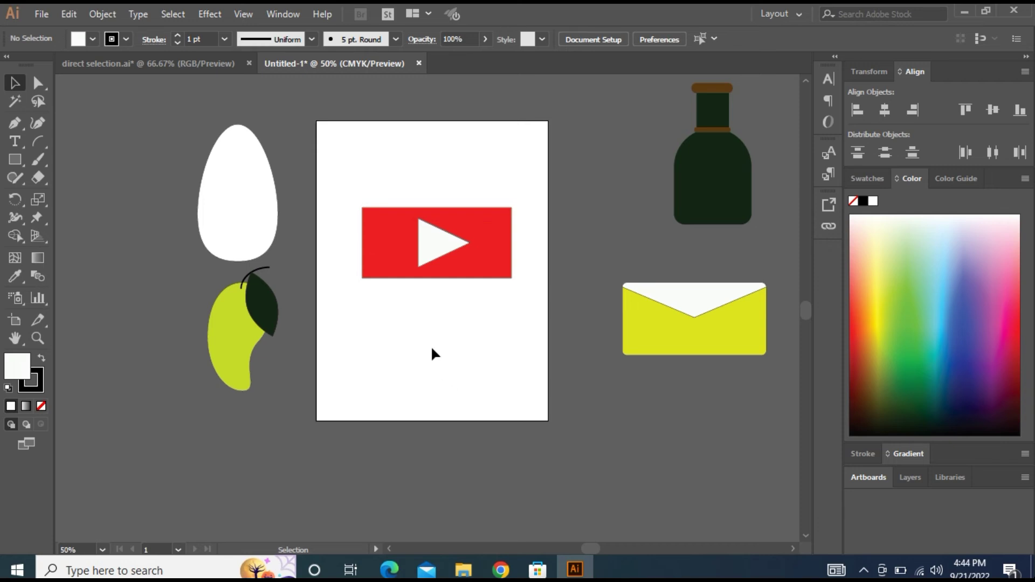
{"action": "left_click", "coordinate": [474, 219]}
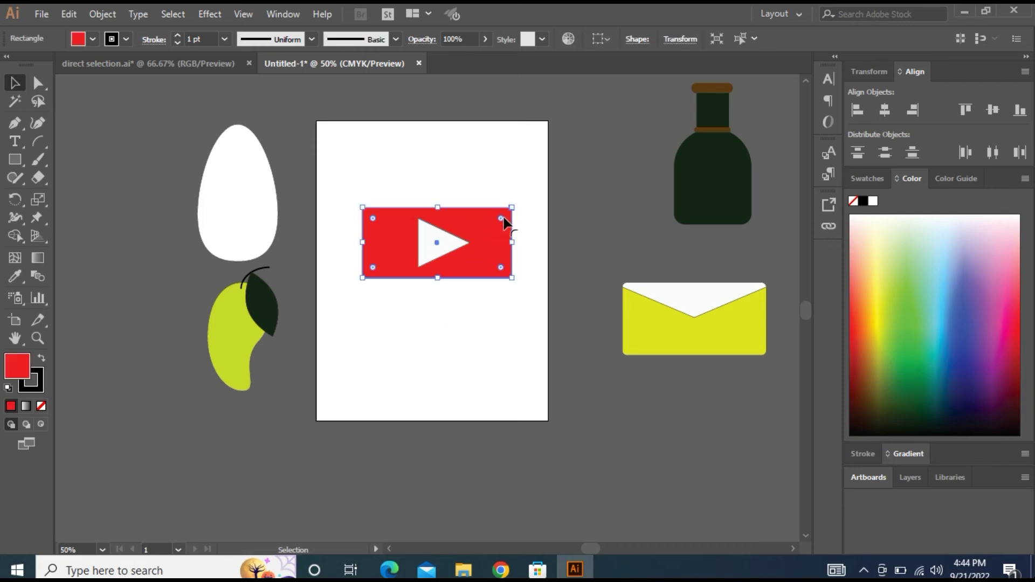
{"action": "left_click_drag", "start_coordinate": [501, 219], "coordinate": [497, 222]}
{"action": "left_click", "coordinate": [465, 331]}
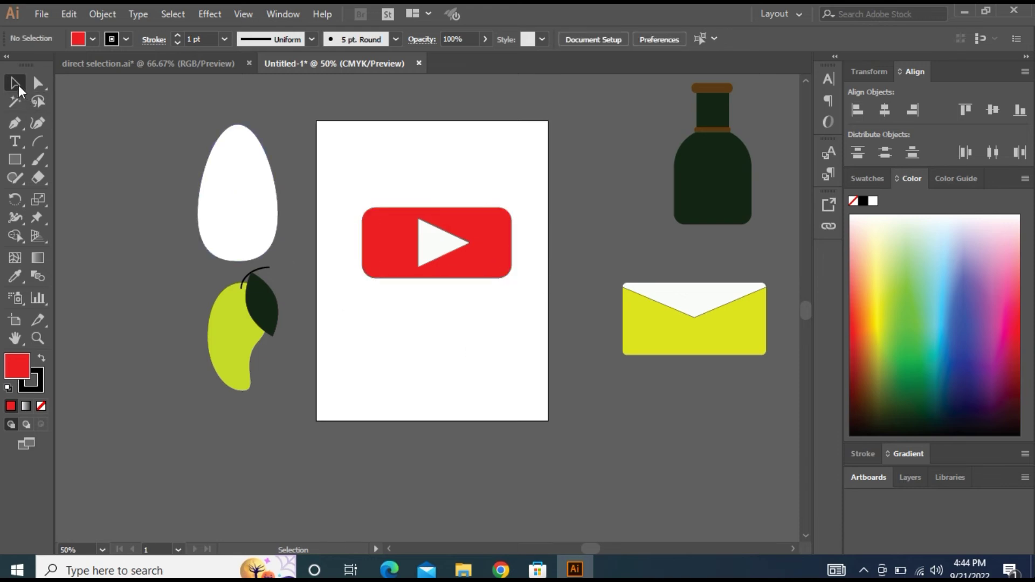
Move the complete play button, rectangle and triangle together, off the artboard to the empty area beneath the mango
{"action": "left_click_drag", "start_coordinate": [342, 177], "coordinate": [526, 282]}
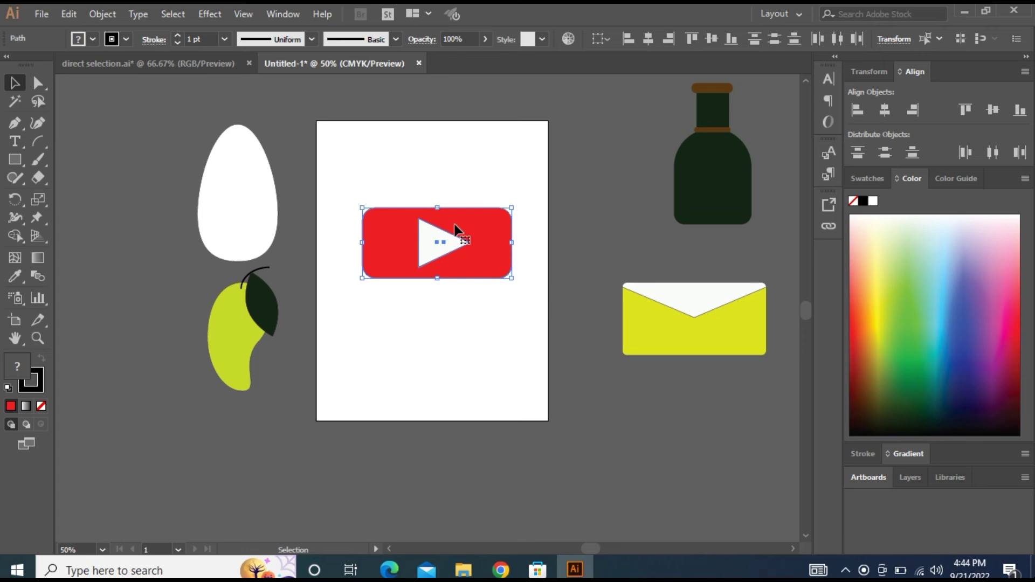
{"action": "key", "text": "a"}
{"action": "left_click_drag", "start_coordinate": [455, 229], "coordinate": [425, 277]}
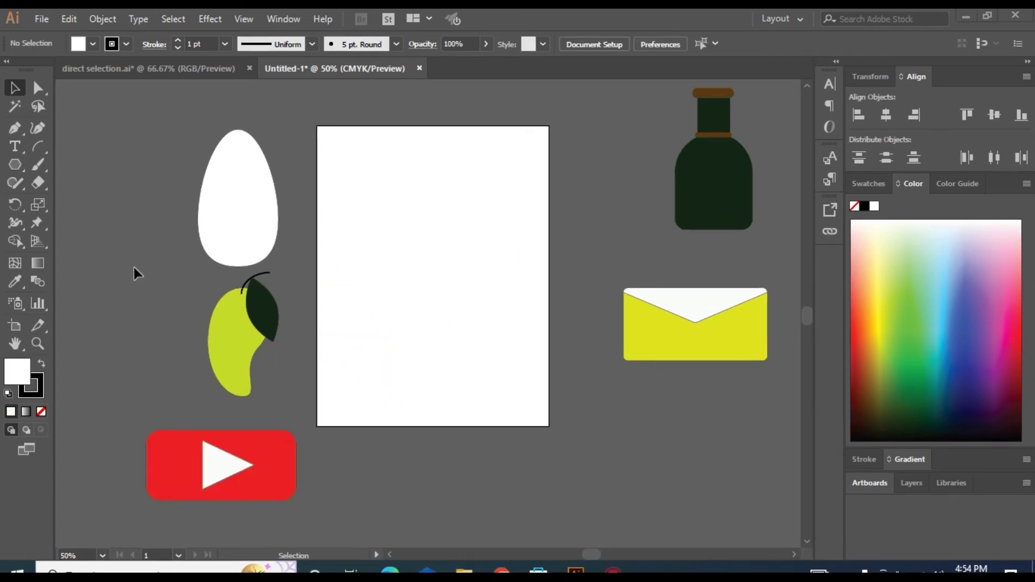
Draw a hexagon about 283 pt wide and 245 pt high in the artboard's upper left area and rotate it so one corner points up
{"action": "left_click", "coordinate": [16, 164]}
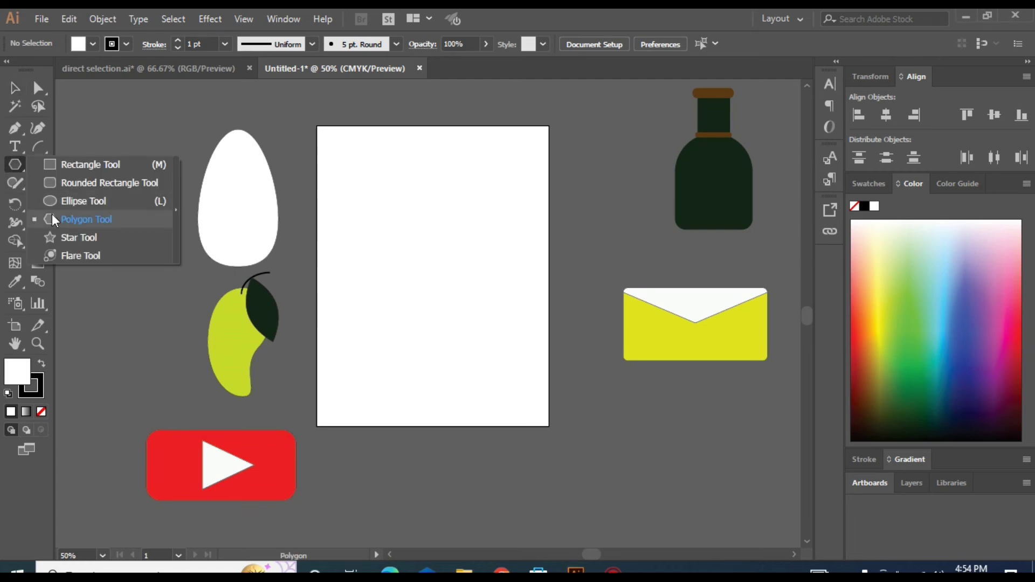
{"action": "left_click", "coordinate": [61, 219]}
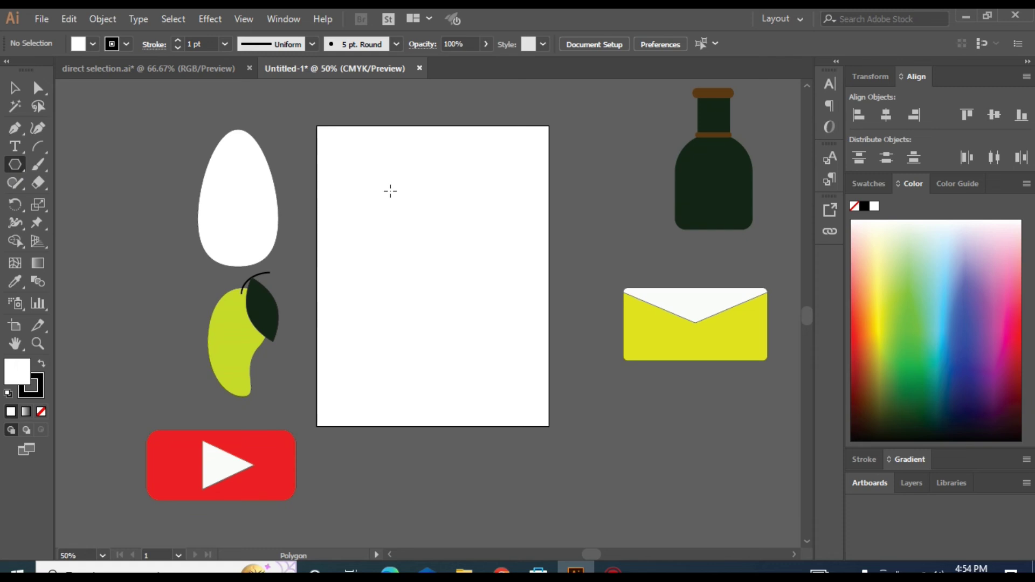
{"action": "left_click_drag", "start_coordinate": [390, 190], "coordinate": [414, 238]}
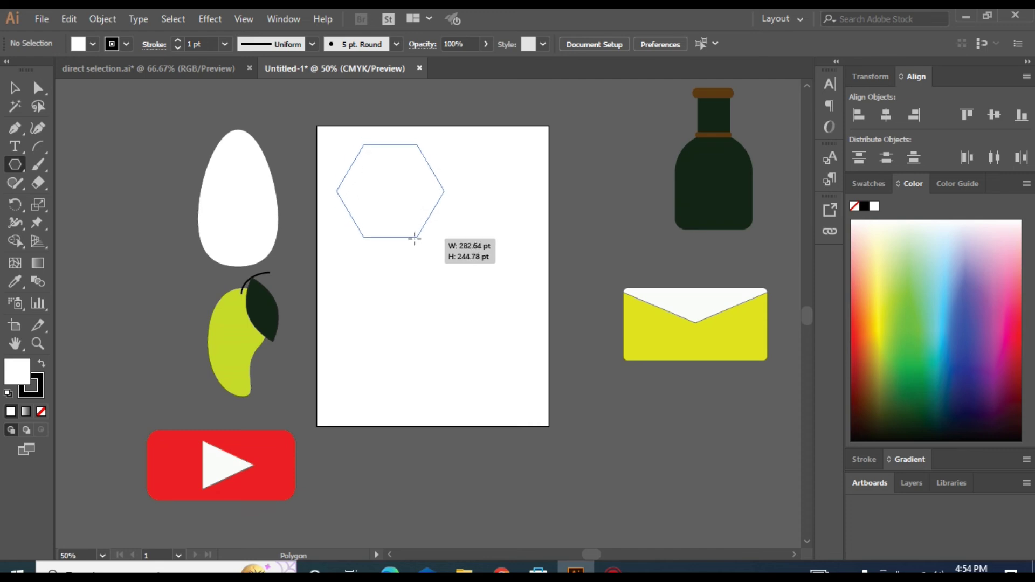
{"action": "left_click_drag", "start_coordinate": [414, 239], "coordinate": [415, 238]}
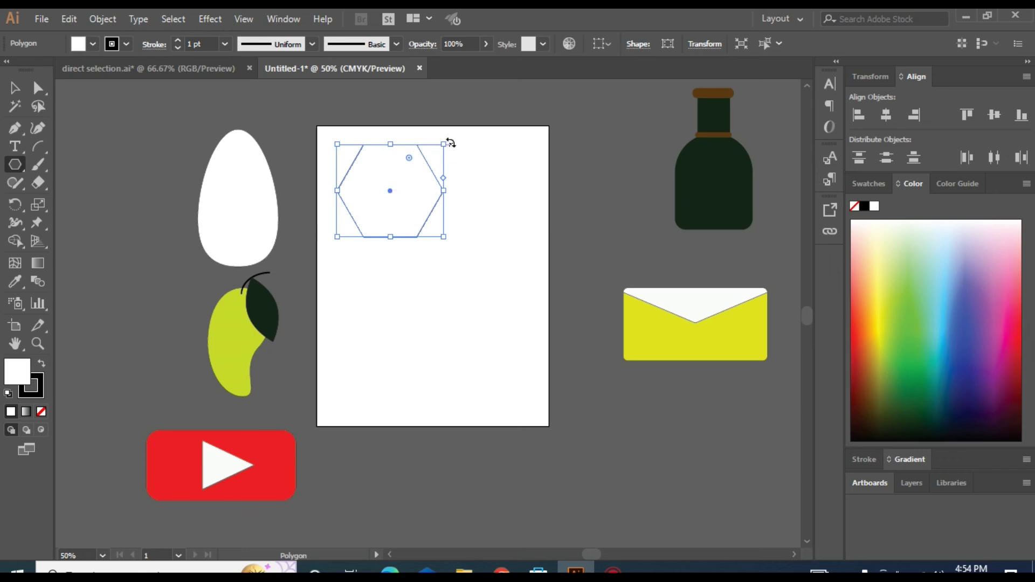
{"action": "left_click_drag", "start_coordinate": [450, 143], "coordinate": [492, 162]}
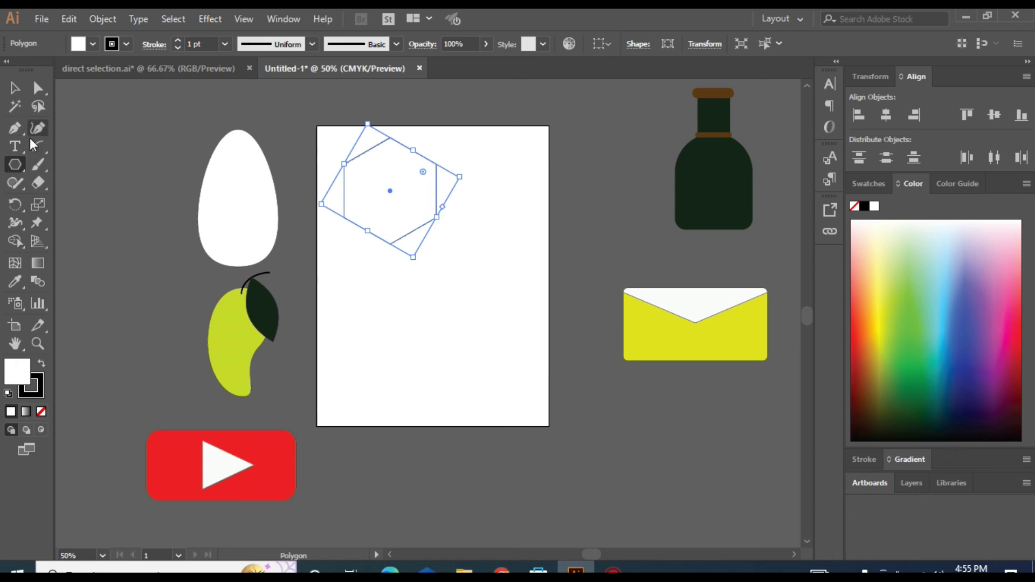
Fill the rotated hexagon with red
{"action": "double_click", "coordinate": [21, 368]}
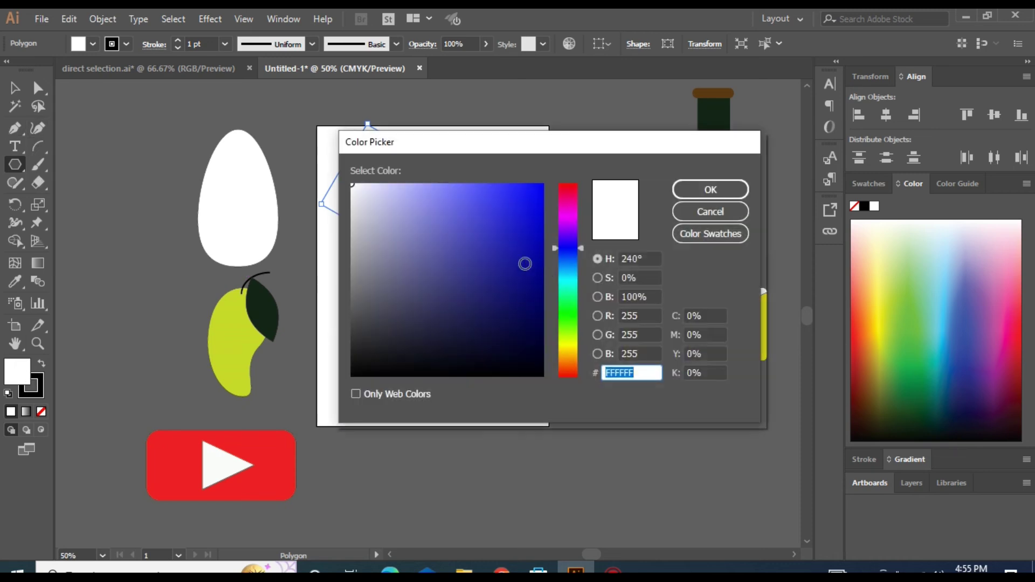
{"action": "left_click_drag", "start_coordinate": [569, 248], "coordinate": [572, 376]}
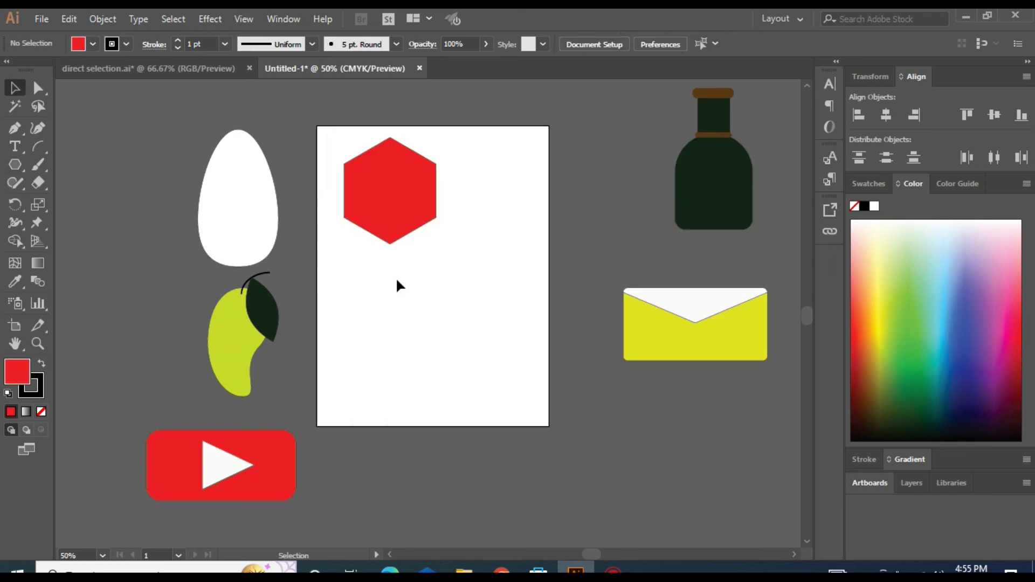
Round the red hexagon's corners and place a copy of it directly below
{"action": "left_click", "coordinate": [395, 183]}
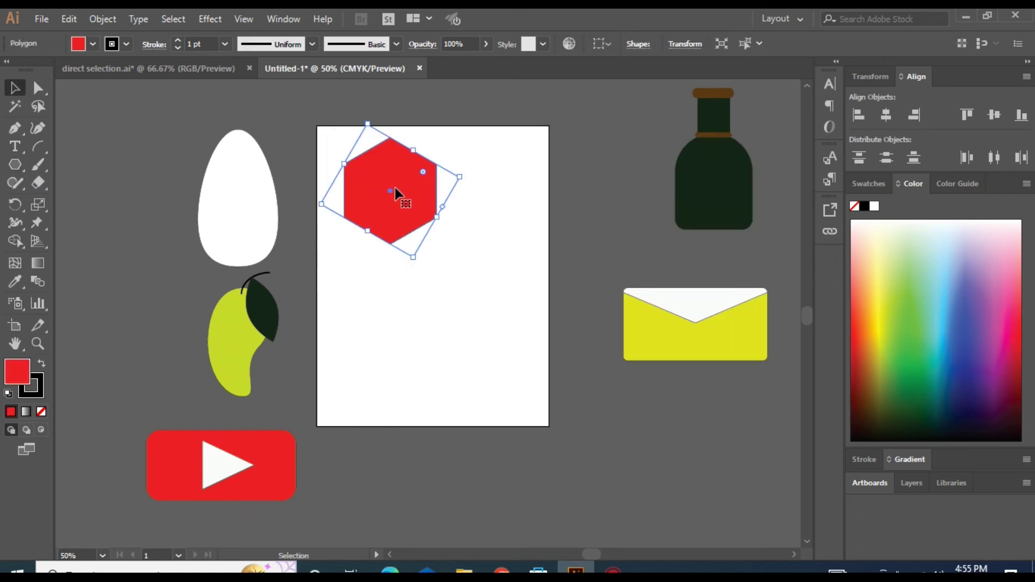
{"action": "left_click_drag", "start_coordinate": [422, 168], "coordinate": [383, 320]}
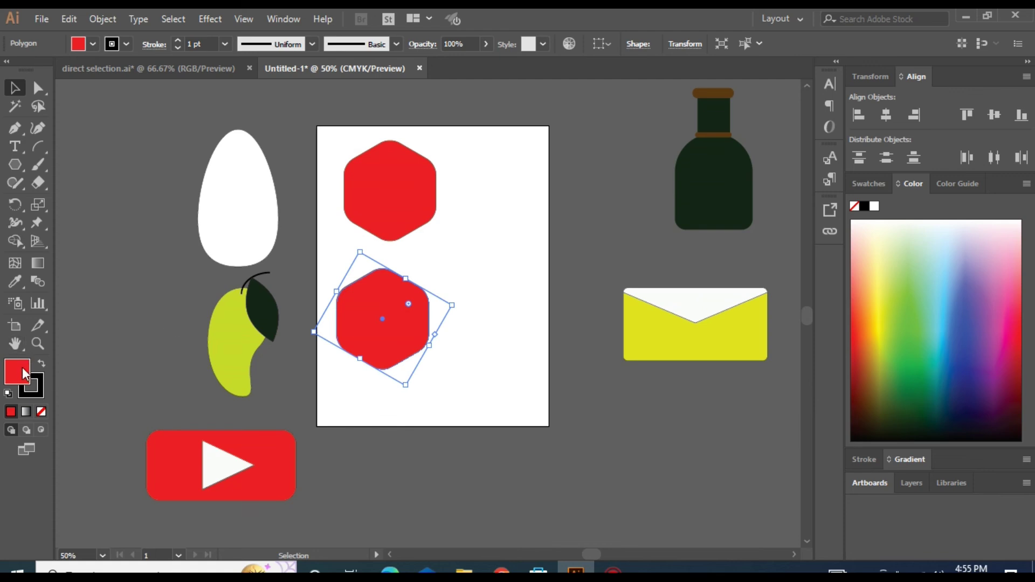
Give the lower hexagon copy a white fill and a black stroke with a weight of 10 pt
{"action": "left_click", "coordinate": [41, 412]}
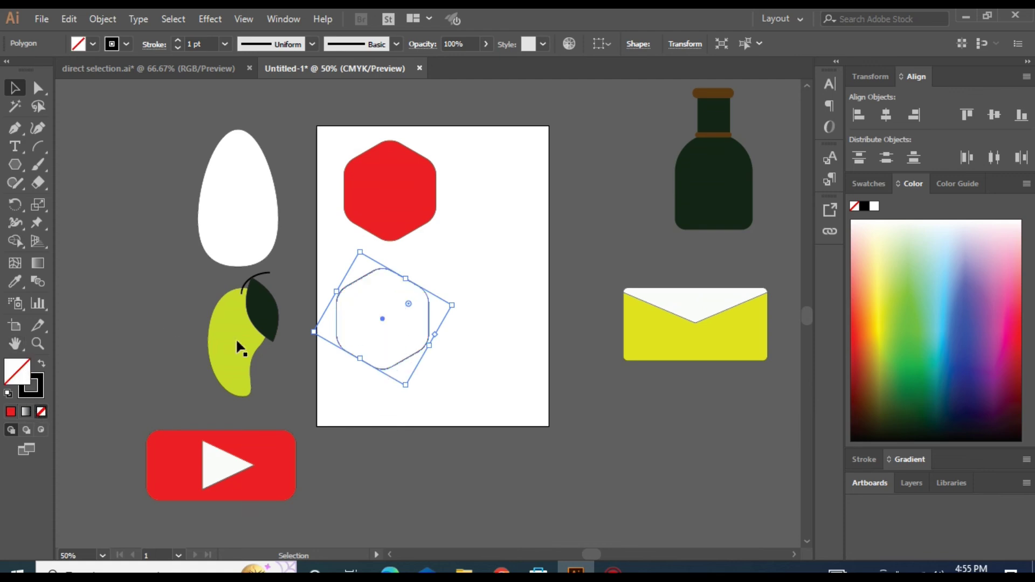
{"action": "left_click", "coordinate": [40, 385]}
{"action": "left_click", "coordinate": [92, 43]}
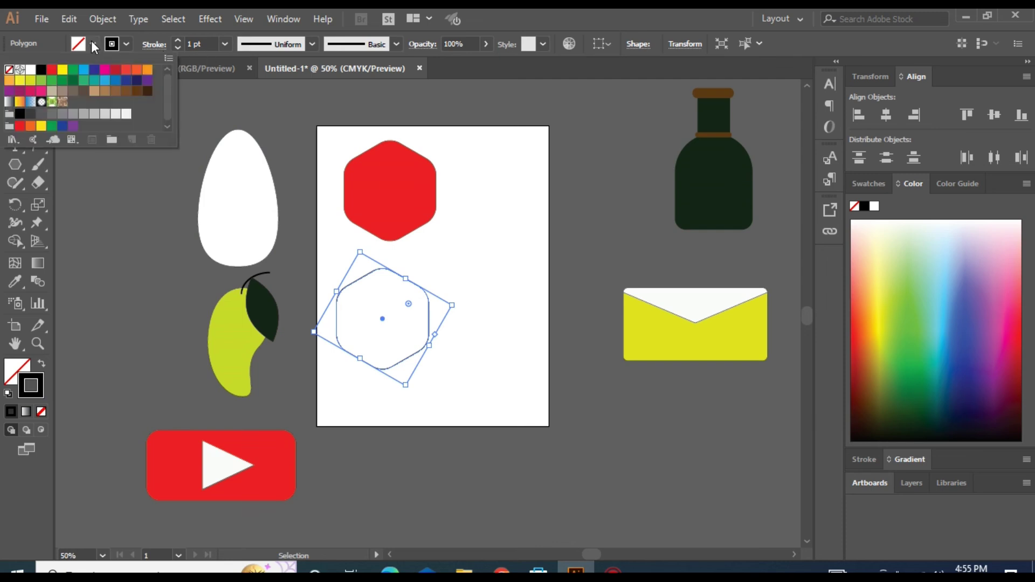
{"action": "left_click", "coordinate": [31, 70]}
{"action": "left_click", "coordinate": [203, 43]}
{"action": "type", "text": "3"}
{"action": "key", "text": "Return"}
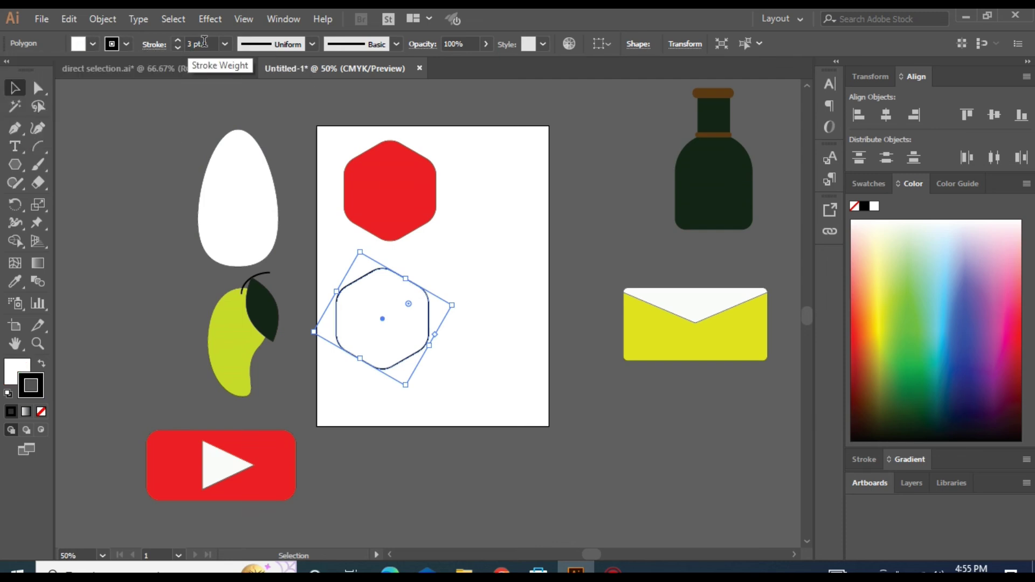
{"action": "scroll", "coordinate": [204, 43], "scroll_direction": "up", "scroll_amount": 7}
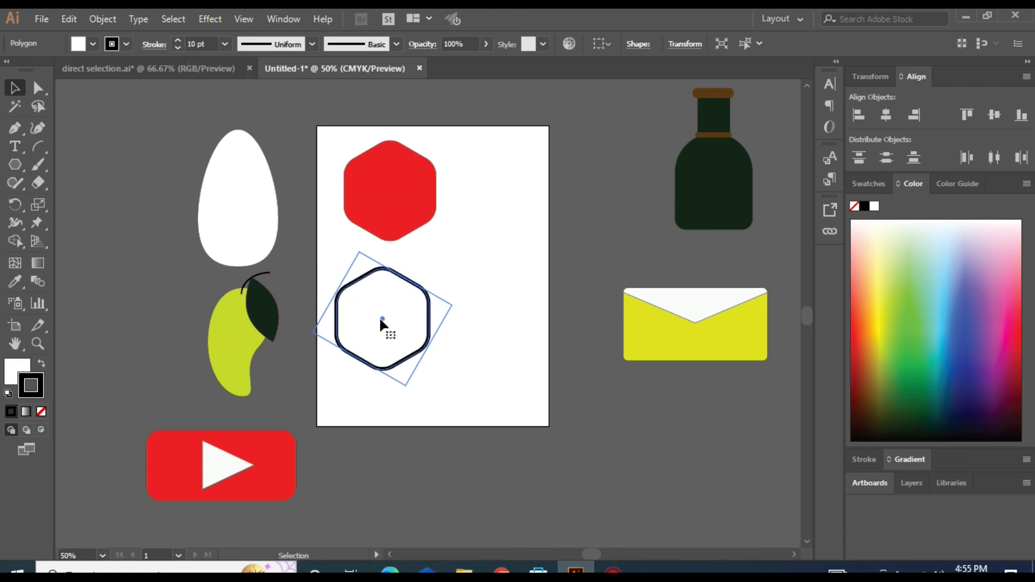
Centre the white outlined hexagon on the red one and scale it down so an even red border surrounds it
{"action": "left_click_drag", "start_coordinate": [379, 320], "coordinate": [388, 193]}
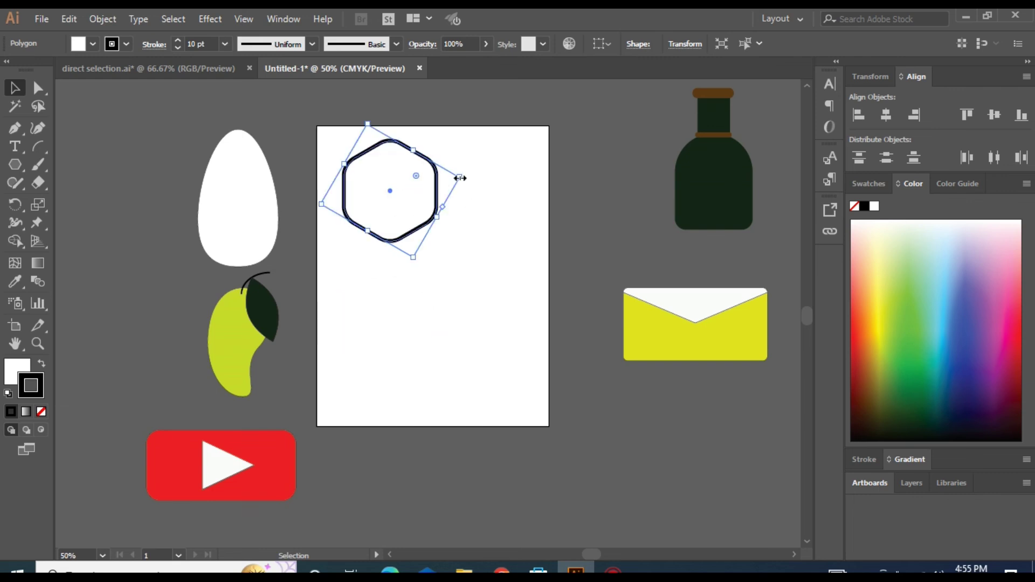
{"action": "left_click_drag", "start_coordinate": [458, 178], "coordinate": [446, 183]}
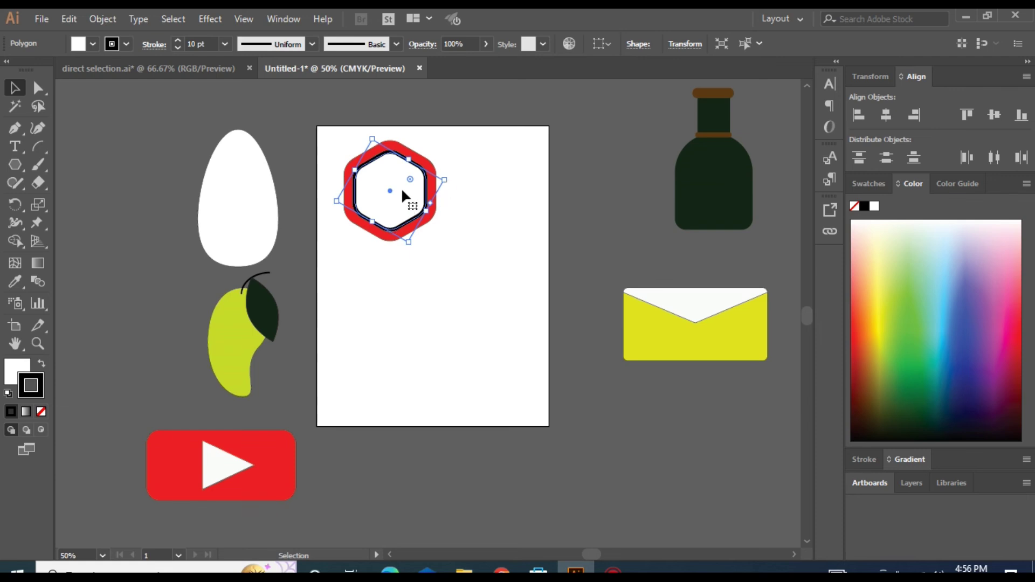
{"action": "left_click", "coordinate": [16, 372]}
{"action": "left_click", "coordinate": [43, 413]}
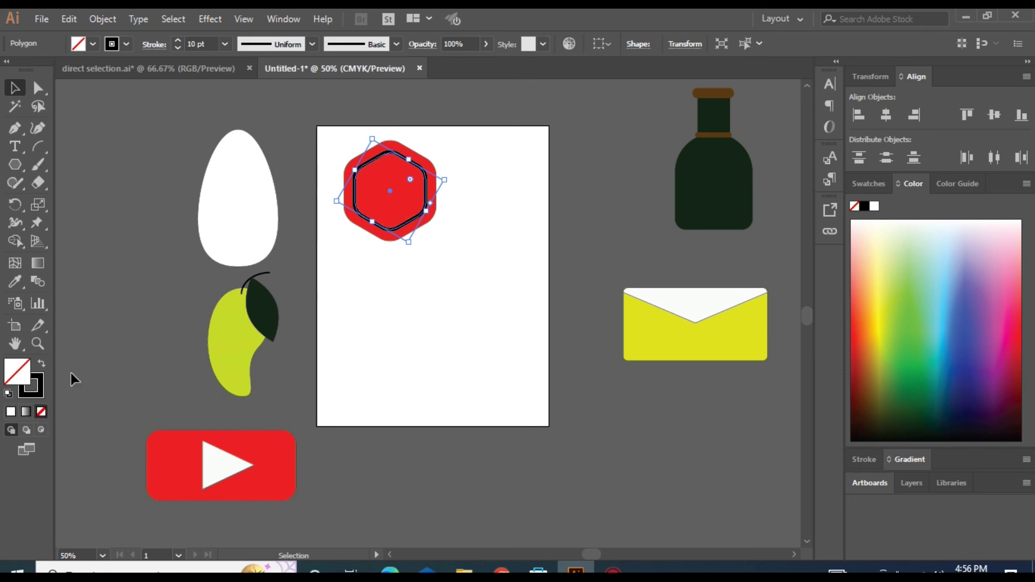
{"action": "left_click", "coordinate": [41, 379]}
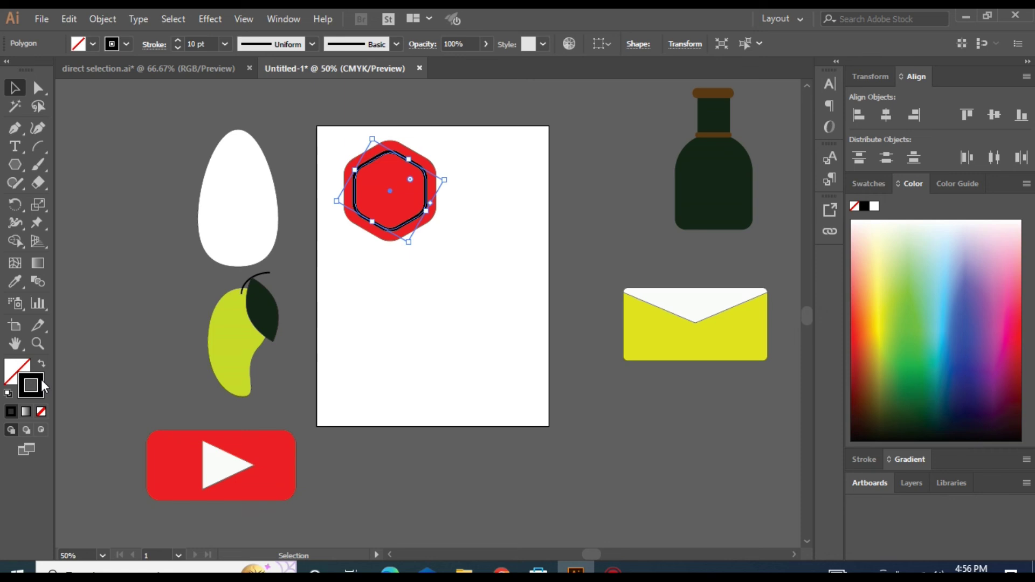
{"action": "left_click", "coordinate": [94, 44]}
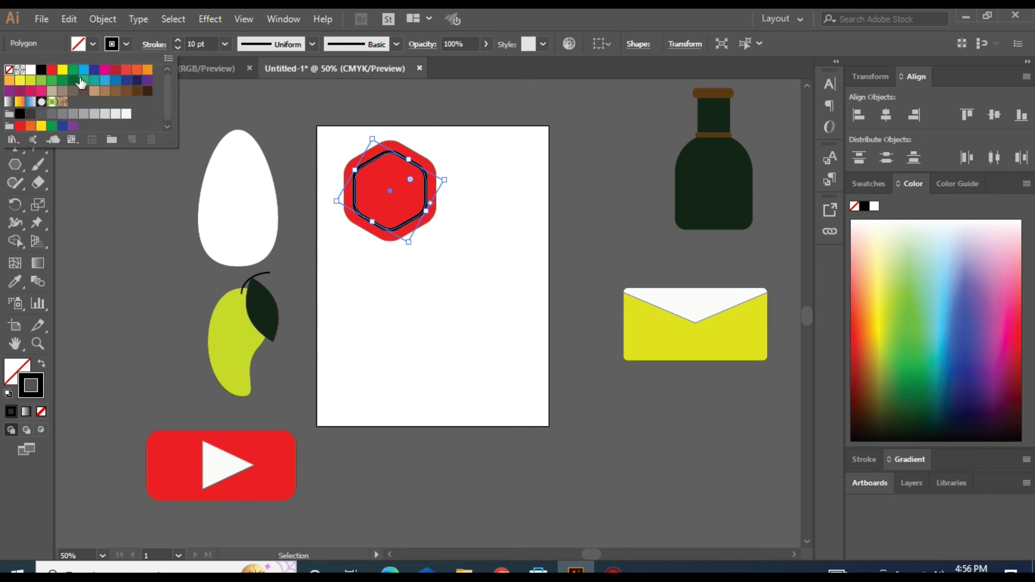
{"action": "left_click", "coordinate": [31, 70]}
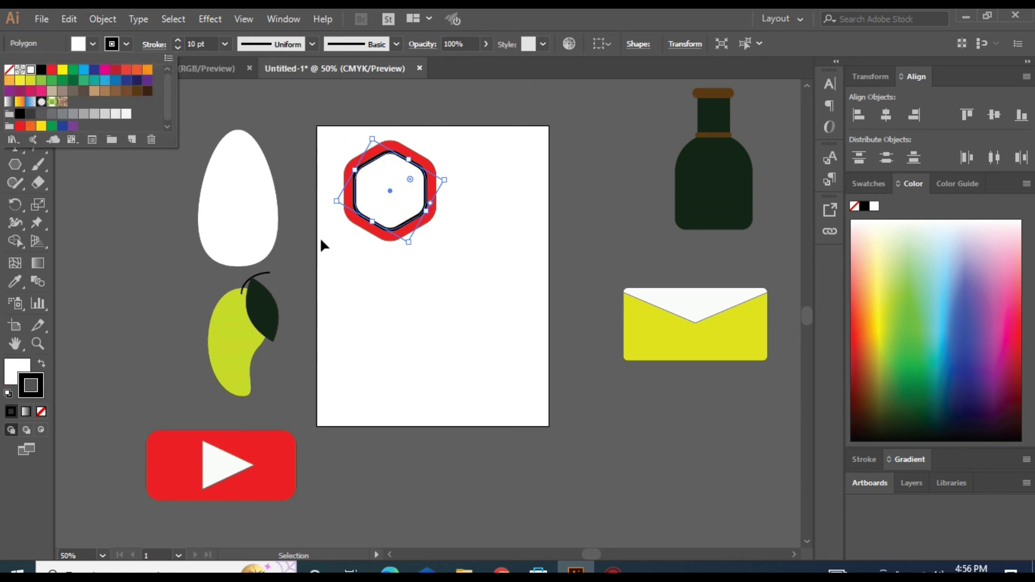
Change the inner hexagon's stroke colour to white (FFFFFF) and remove its fill
{"action": "left_click", "coordinate": [41, 376]}
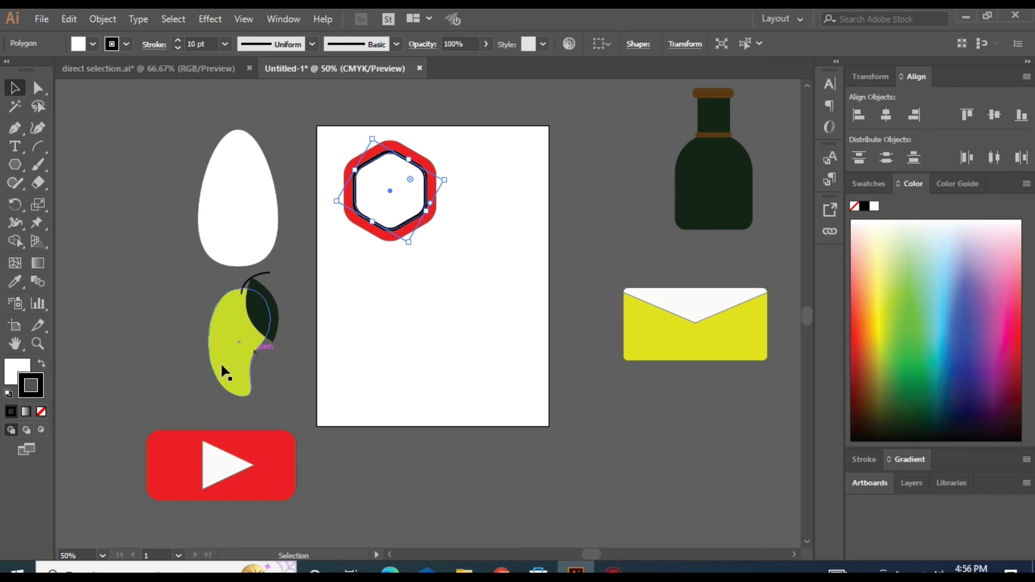
{"action": "double_click", "coordinate": [38, 375]}
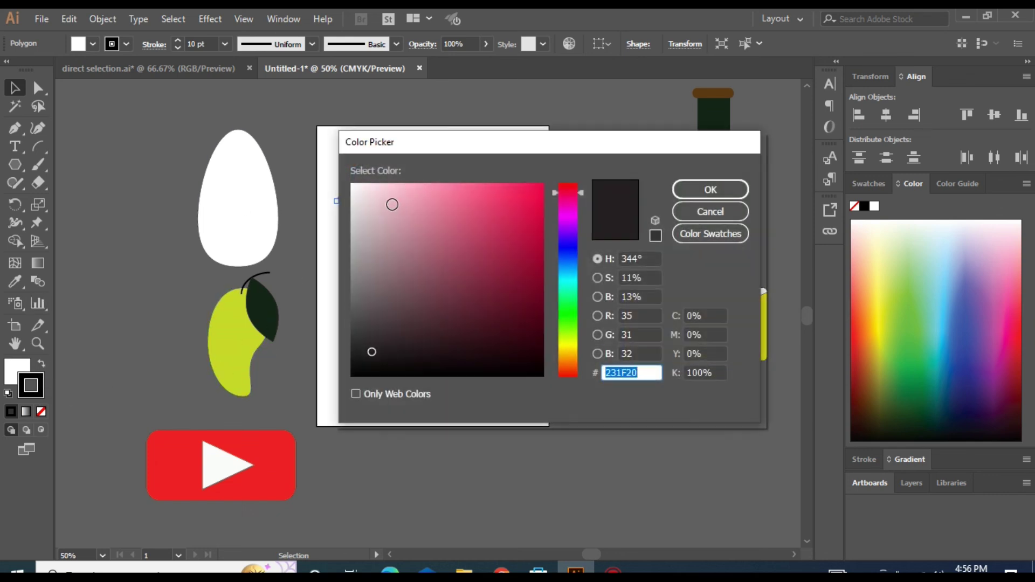
{"action": "type", "text": "FFFFFF"}
{"action": "left_click", "coordinate": [689, 191]}
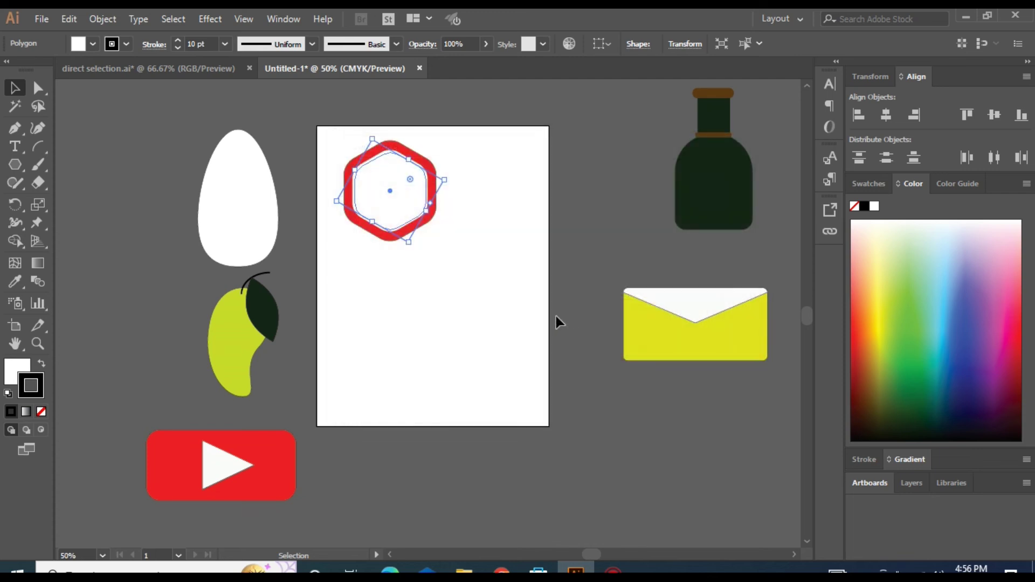
{"action": "left_click", "coordinate": [439, 248]}
{"action": "left_click", "coordinate": [384, 189]}
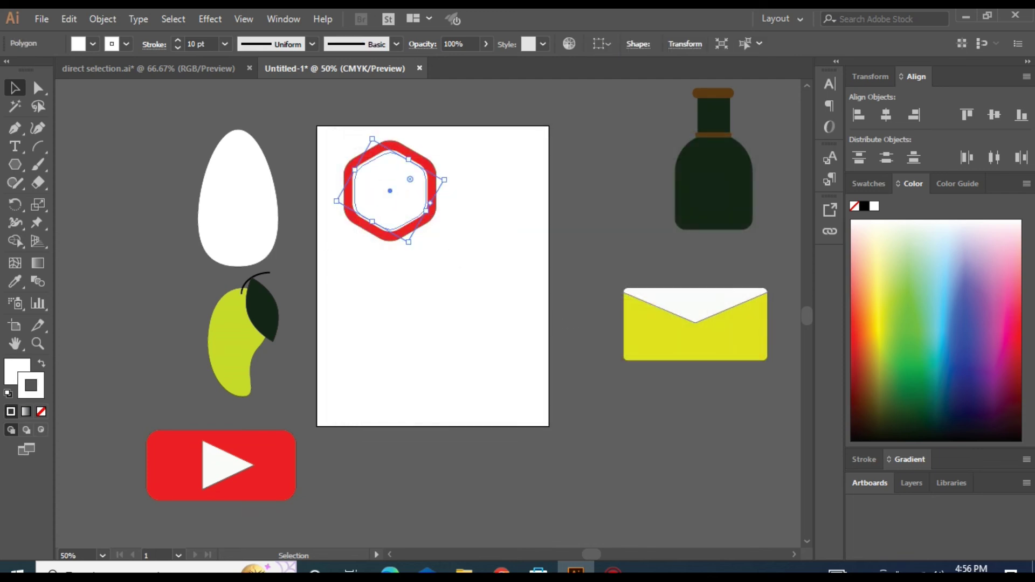
{"action": "left_click", "coordinate": [41, 412]}
{"action": "left_click", "coordinate": [434, 276]}
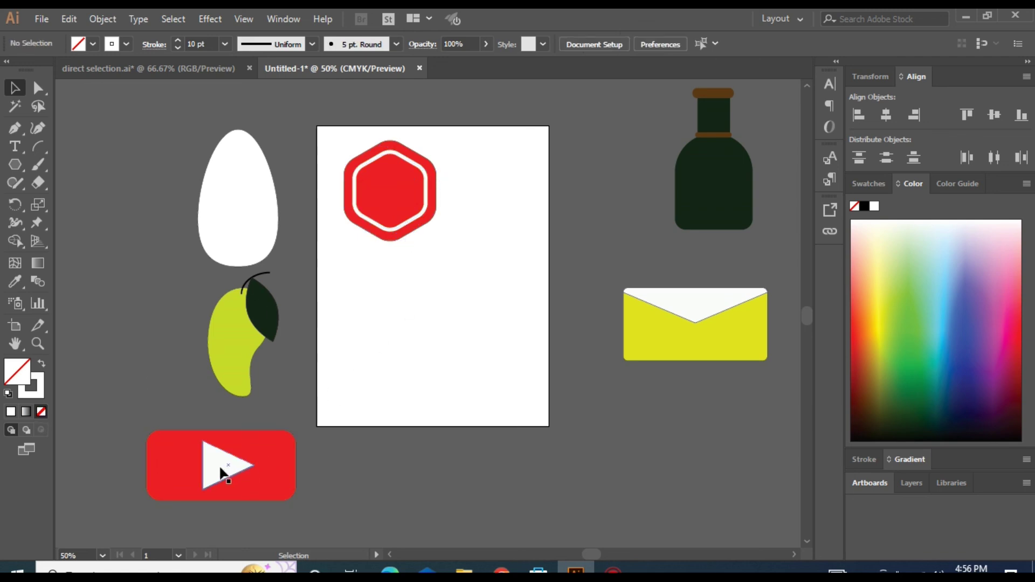
Move the white play triangle from the red rounded rectangle to the middle of the red hexagon
{"action": "left_click_drag", "start_coordinate": [221, 473], "coordinate": [418, 166]}
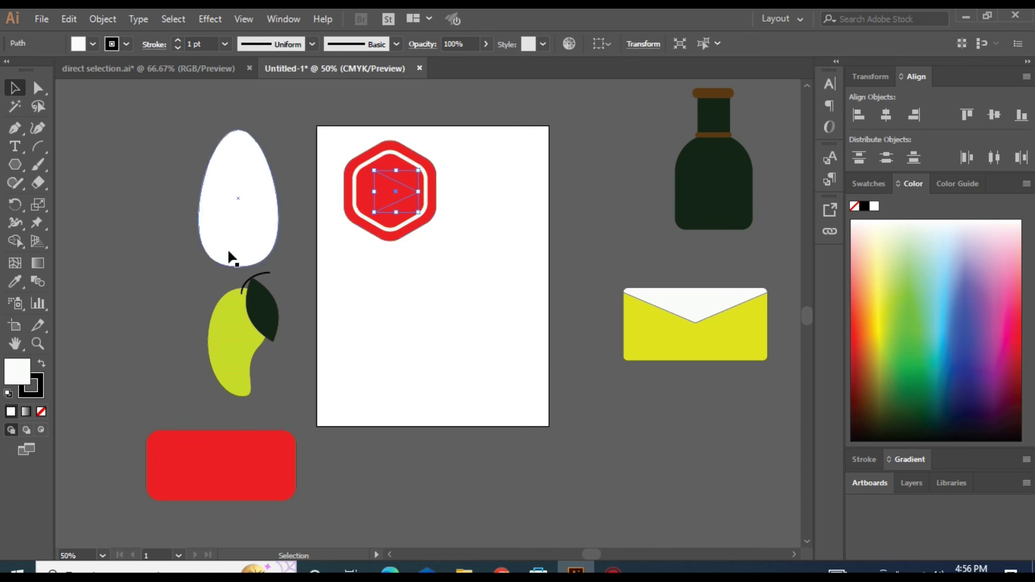
{"action": "double_click", "coordinate": [22, 375]}
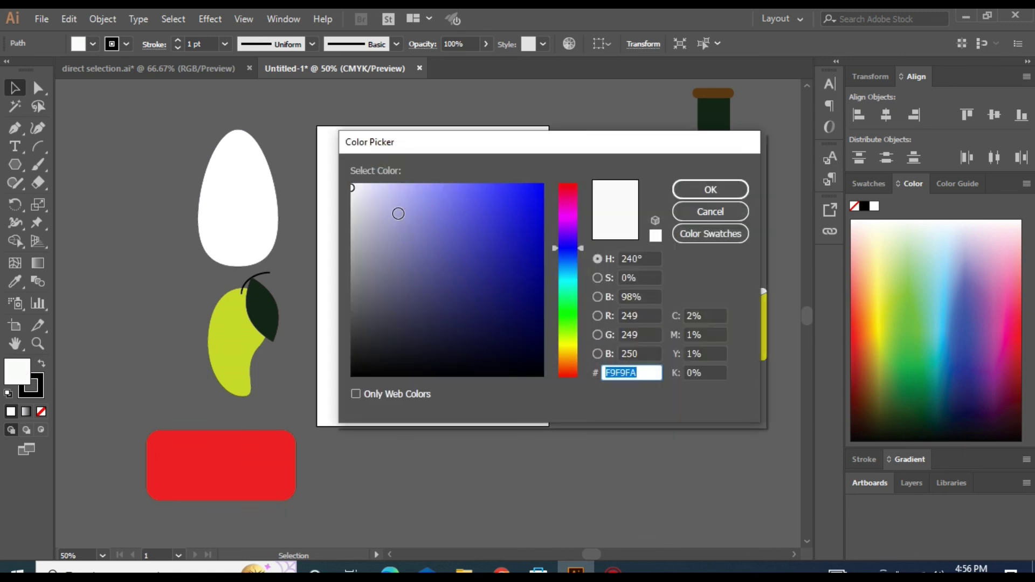
{"action": "left_click", "coordinate": [710, 191]}
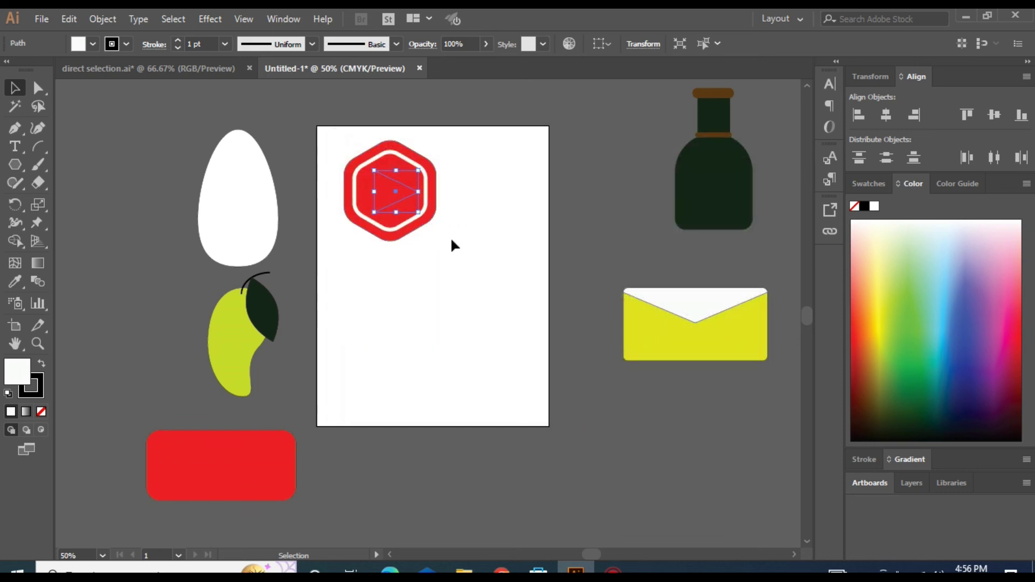
{"action": "left_click", "coordinate": [448, 237]}
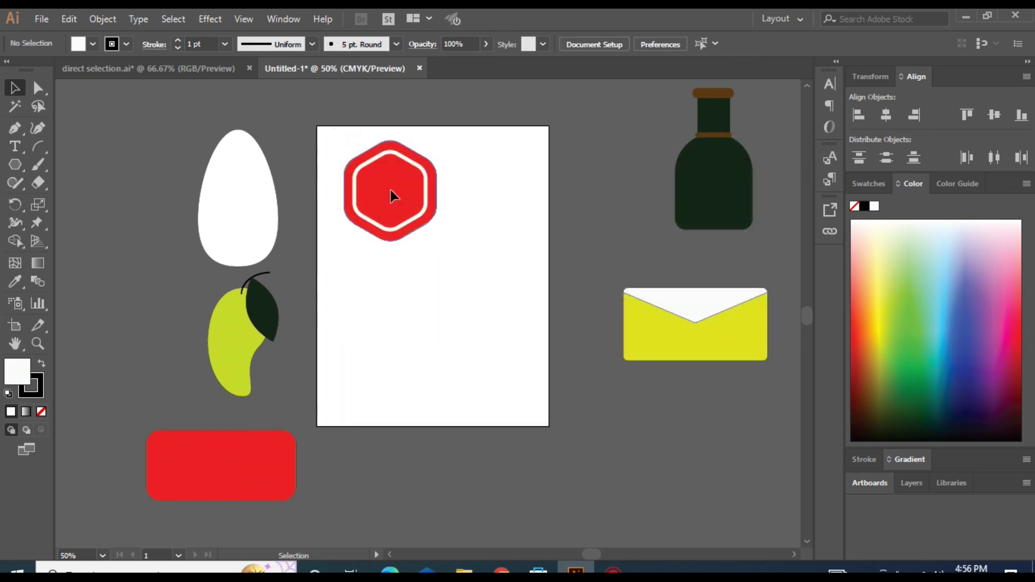
Send both hexagons to the back, behind the white play triangle
{"action": "left_click", "coordinate": [390, 190]}
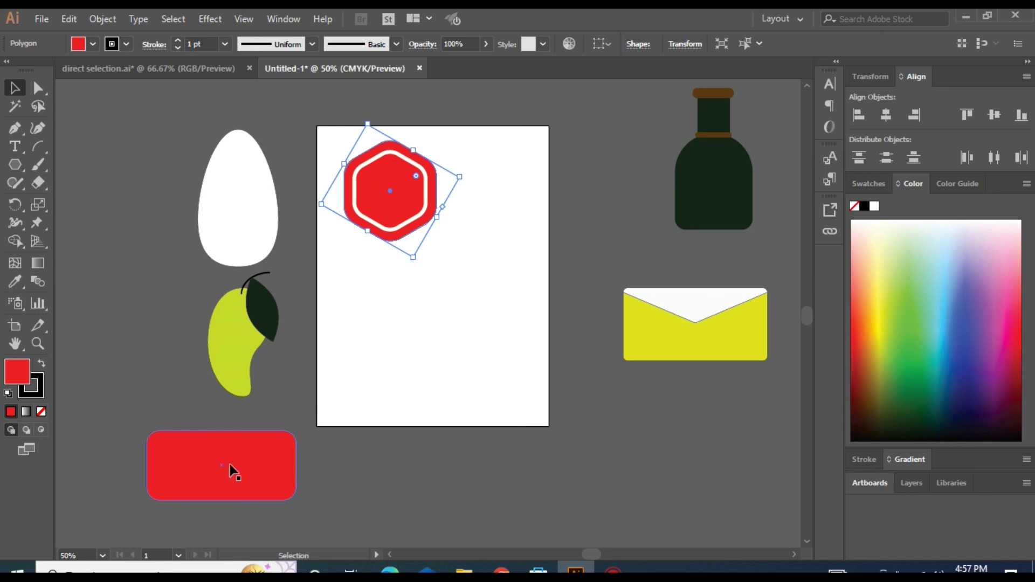
{"action": "left_click", "coordinate": [440, 299]}
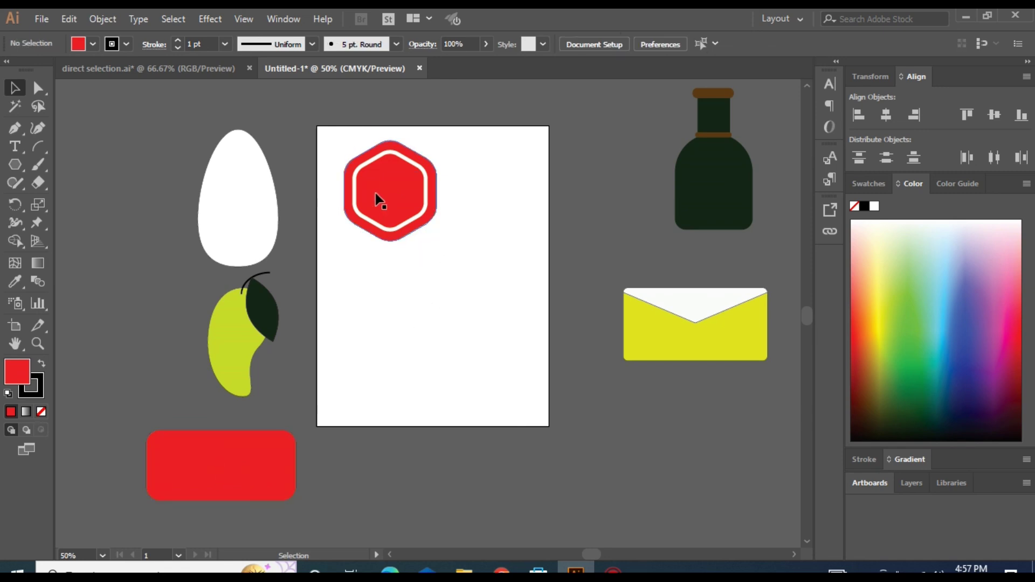
{"action": "left_click", "coordinate": [39, 89]}
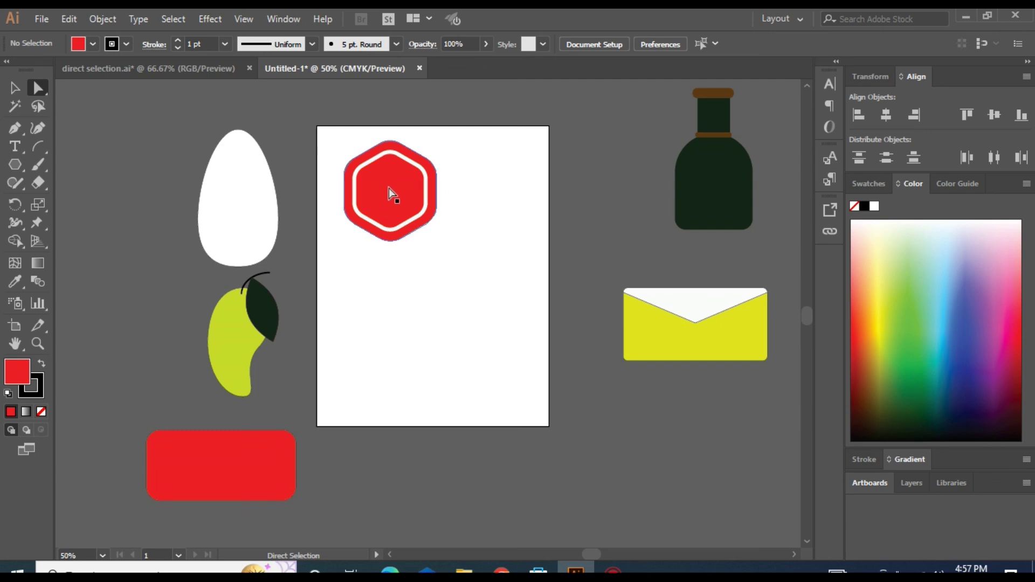
{"action": "left_click", "coordinate": [392, 188]}
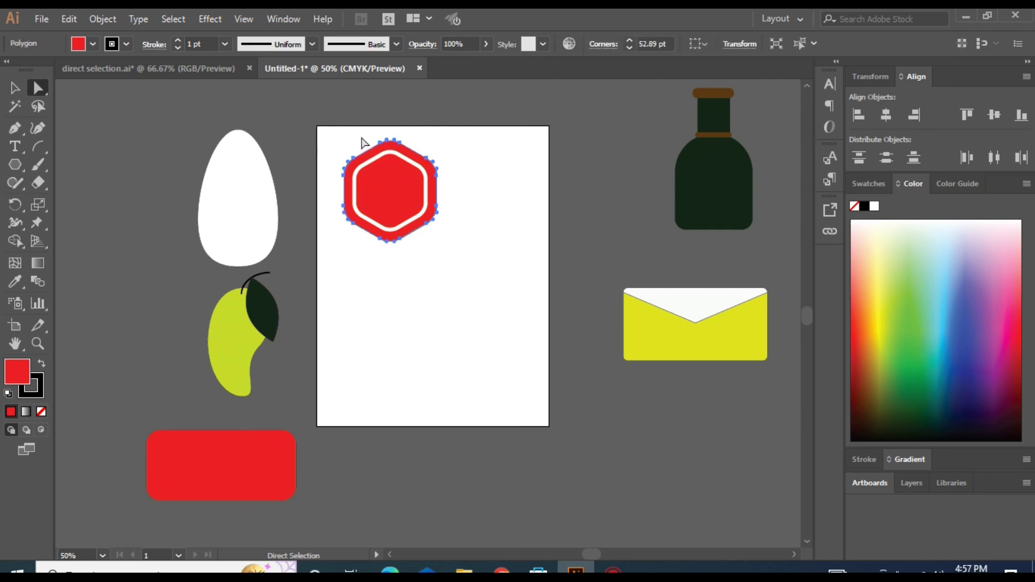
{"action": "left_click", "coordinate": [114, 102]}
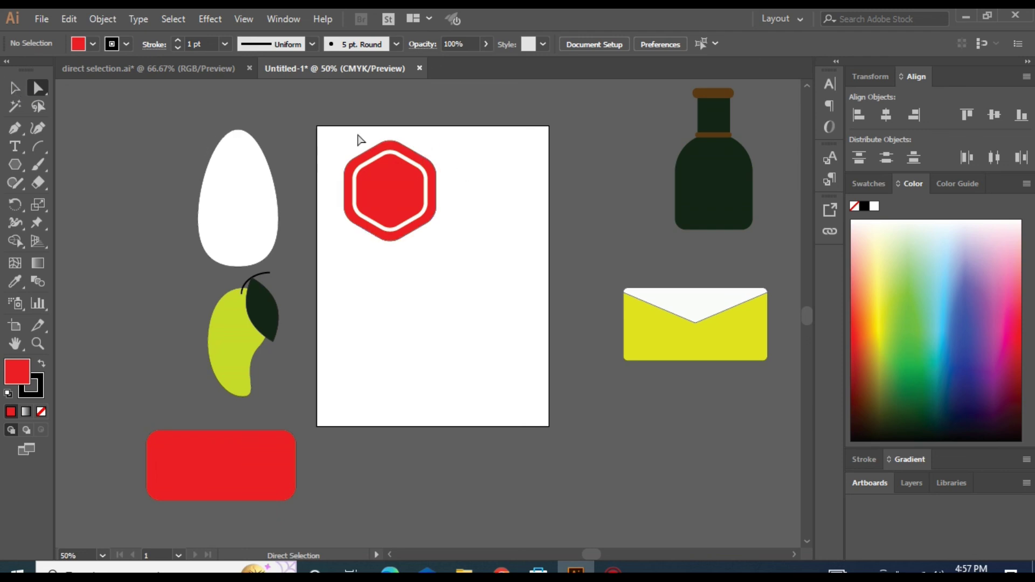
{"action": "mouse_move", "coordinate": [405, 165]}
{"action": "left_mouse_down"}
{"action": "mouse_move", "coordinate": [431, 169]}
{"action": "mouse_move", "coordinate": [412, 161]}
{"action": "left_mouse_up"}
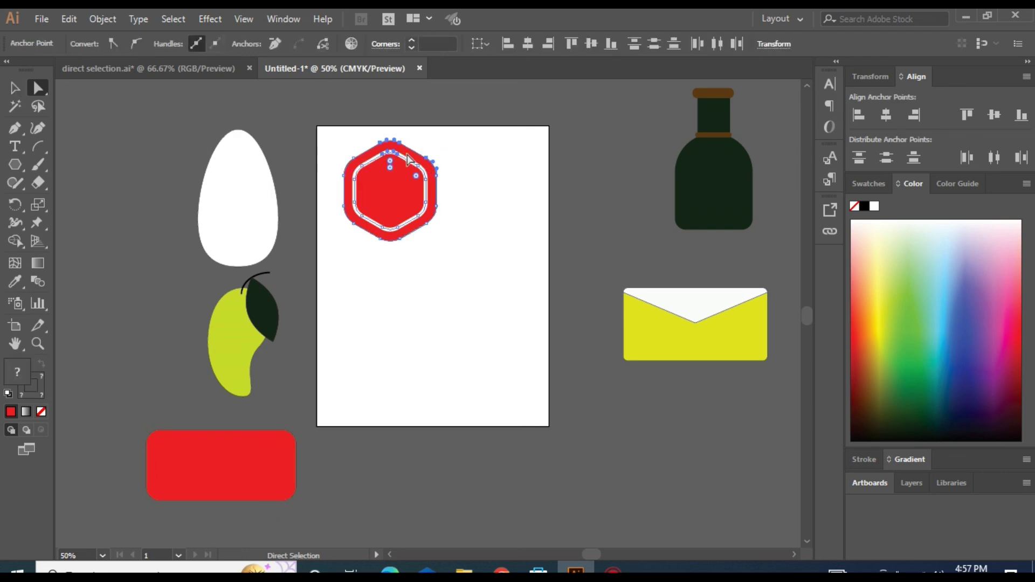
{"action": "right_click", "coordinate": [407, 155]}
{"action": "mouse_move", "coordinate": [519, 373]}
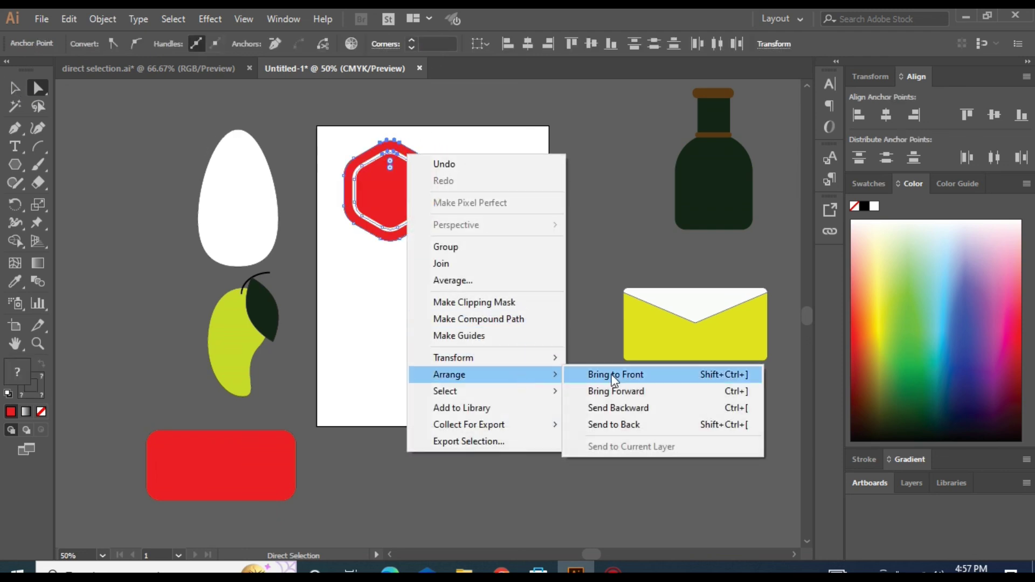
{"action": "left_click", "coordinate": [628, 424]}
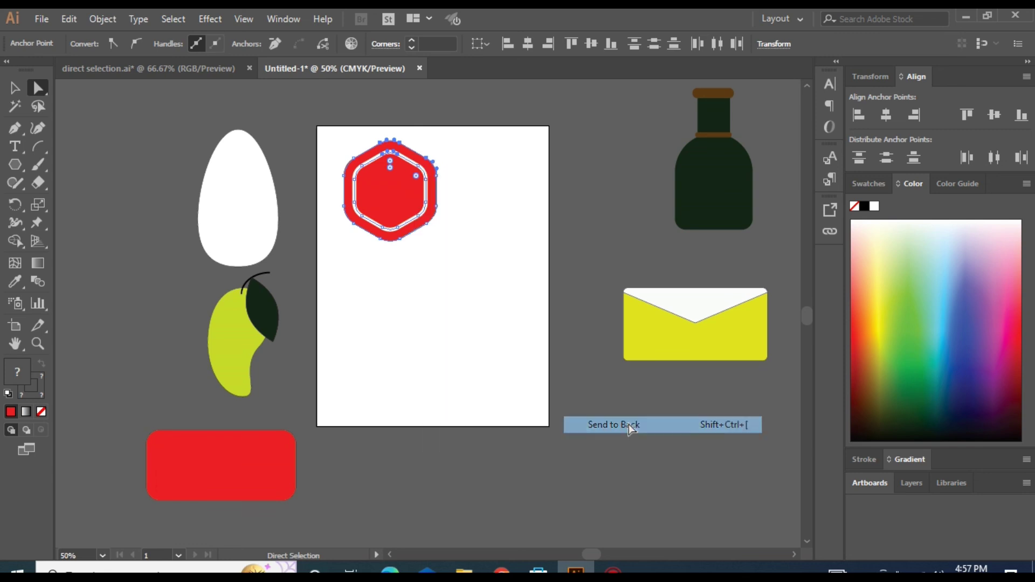
{"action": "left_click", "coordinate": [481, 264]}
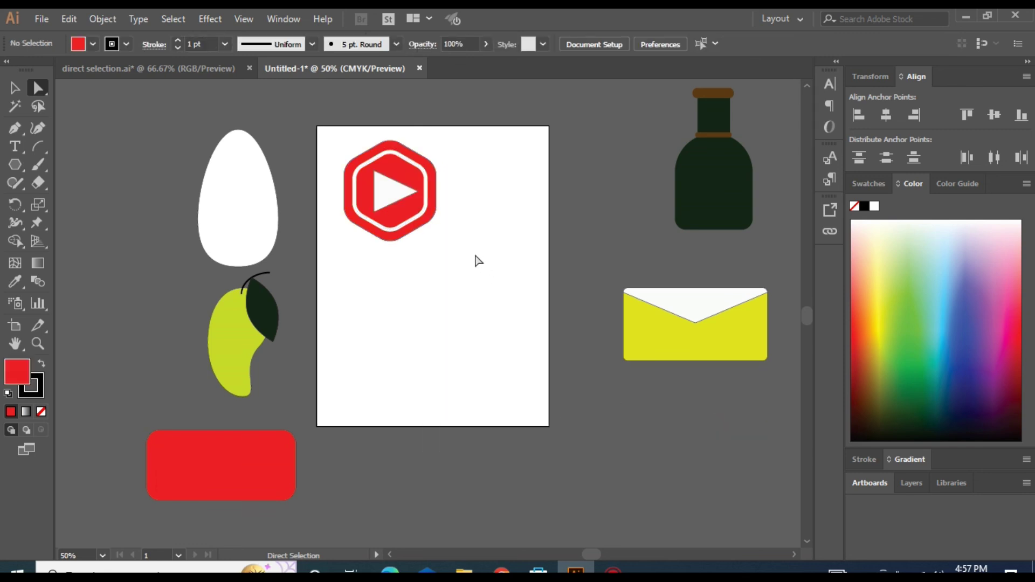
Scale the white play triangle down slightly inside the hexagon outline
{"action": "left_click", "coordinate": [416, 200]}
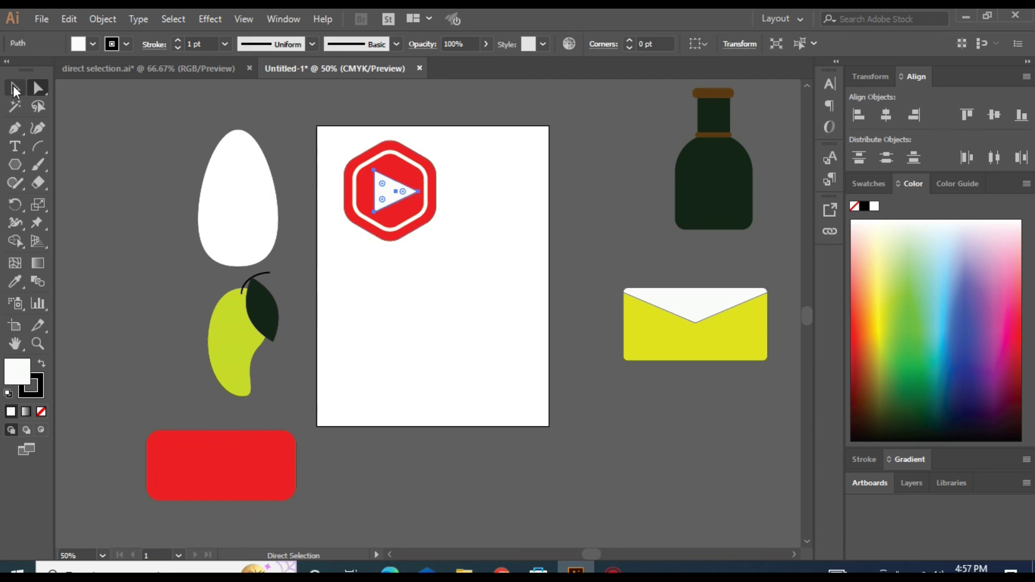
{"action": "left_click", "coordinate": [15, 89]}
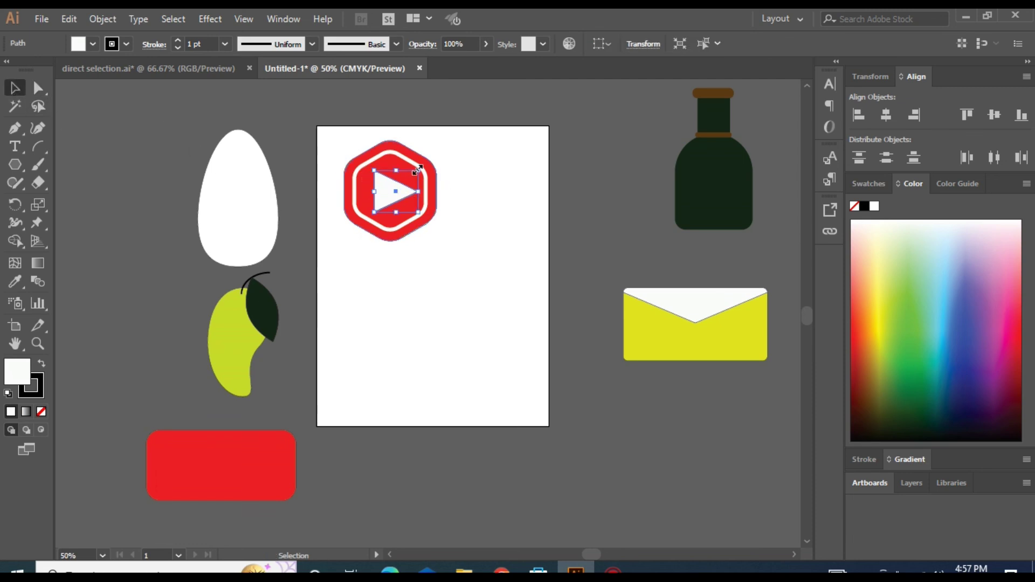
{"action": "mouse_move", "coordinate": [419, 171]}
{"action": "left_mouse_down"}
{"action": "mouse_move", "coordinate": [405, 173]}
{"action": "mouse_move", "coordinate": [415, 171]}
{"action": "left_mouse_up"}
{"action": "left_click", "coordinate": [468, 264]}
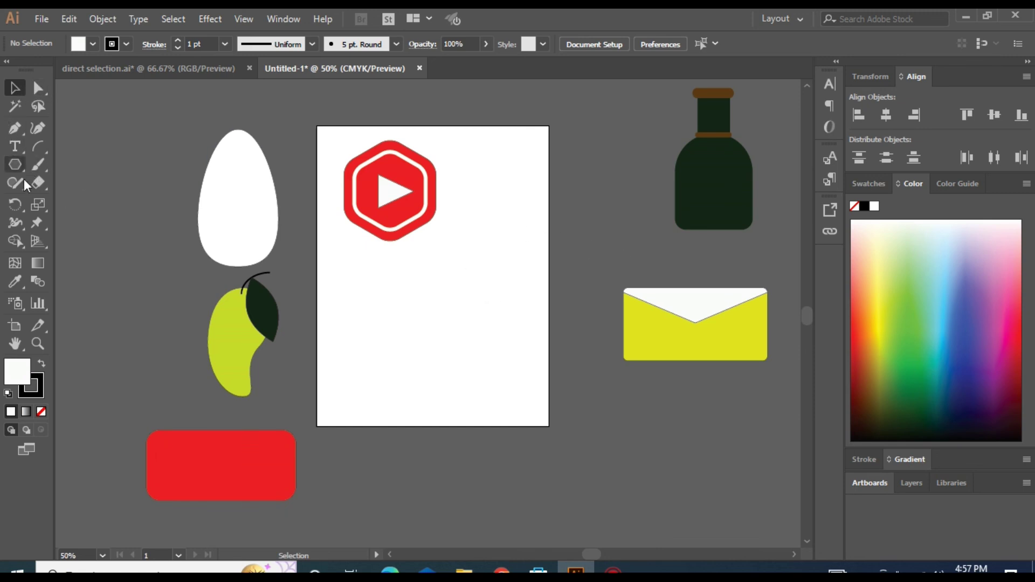
Draw an upright ellipse about 150 by 235 pt on the artboard below the hexagon icon
{"action": "left_click_drag", "start_coordinate": [16, 156], "coordinate": [62, 205]}
{"action": "left_click", "coordinate": [61, 207]}
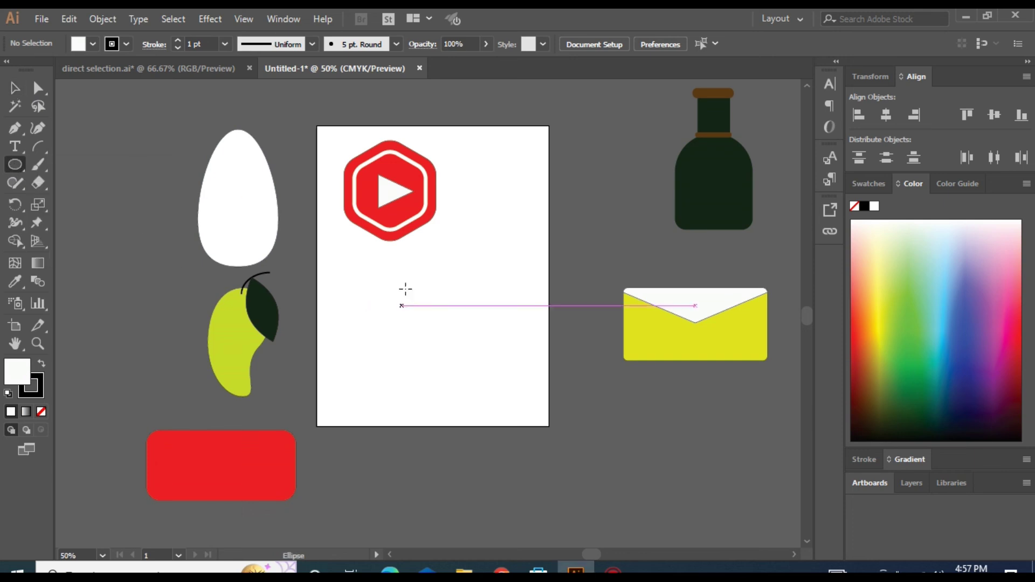
{"action": "left_click_drag", "start_coordinate": [405, 276], "coordinate": [462, 364]}
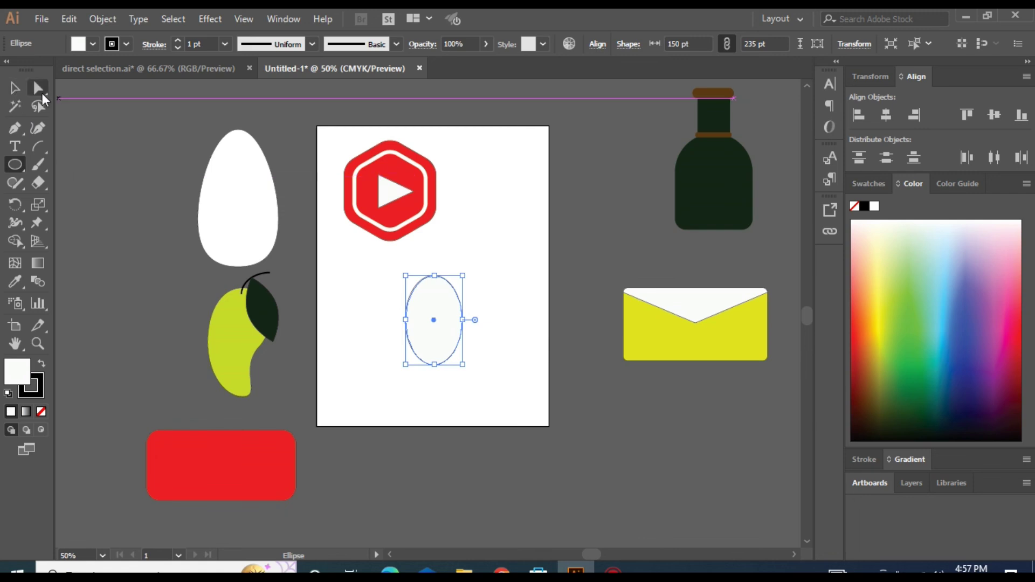
Convert the ellipse's bottom anchor point to a corner point
{"action": "left_click", "coordinate": [38, 89]}
{"action": "left_click_drag", "start_coordinate": [437, 380], "coordinate": [428, 357]}
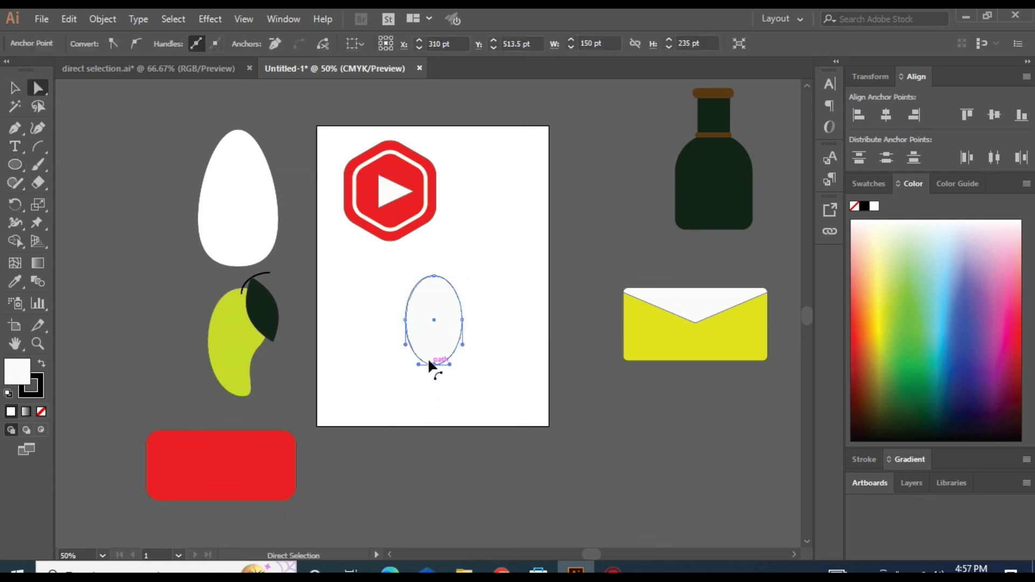
{"action": "left_click", "coordinate": [113, 43]}
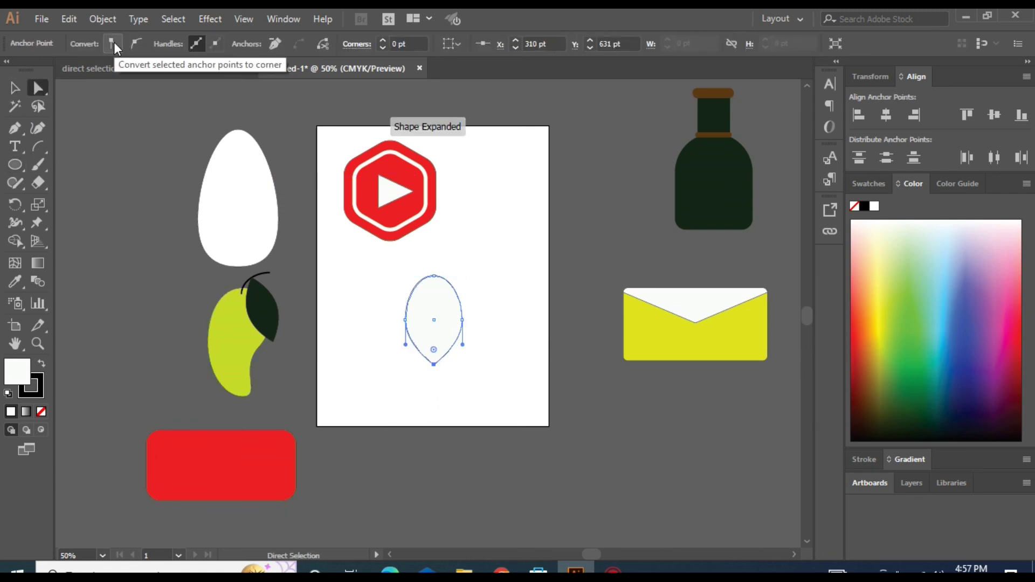